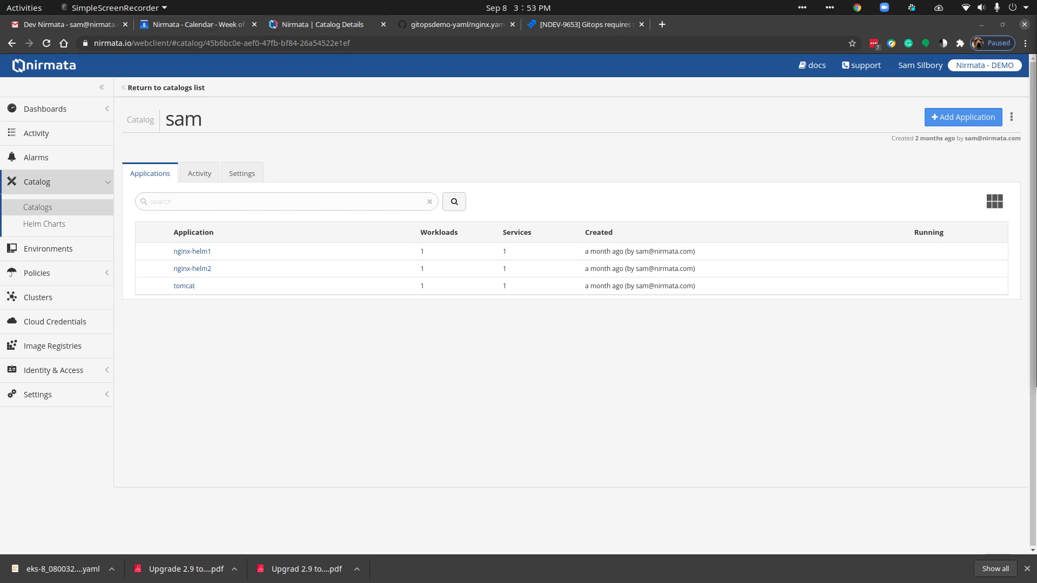
Step: Start a new application in the open catalog, with source type git and the name nginx-git-cat
click(958, 178)
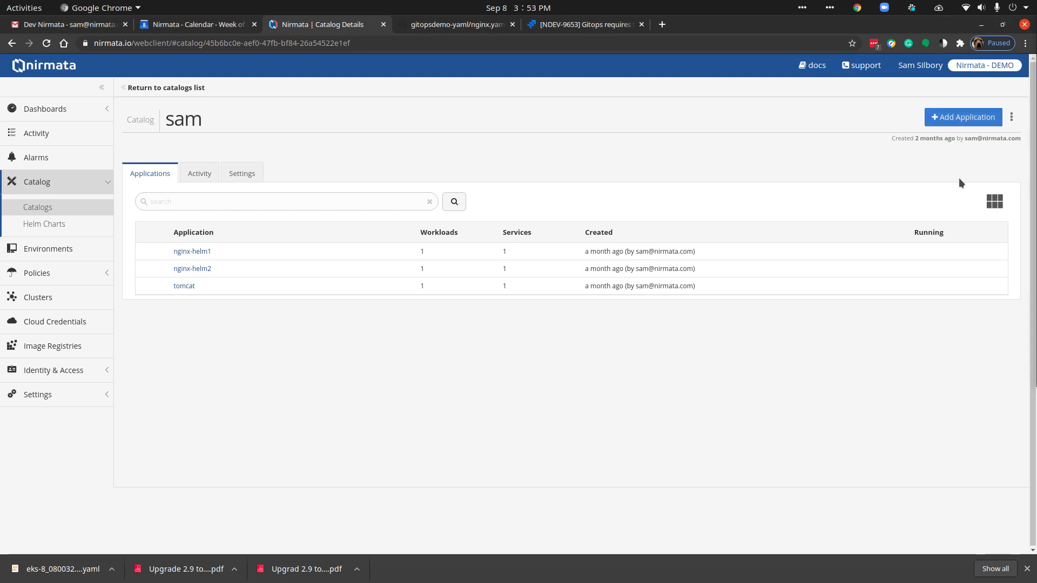
click(943, 120)
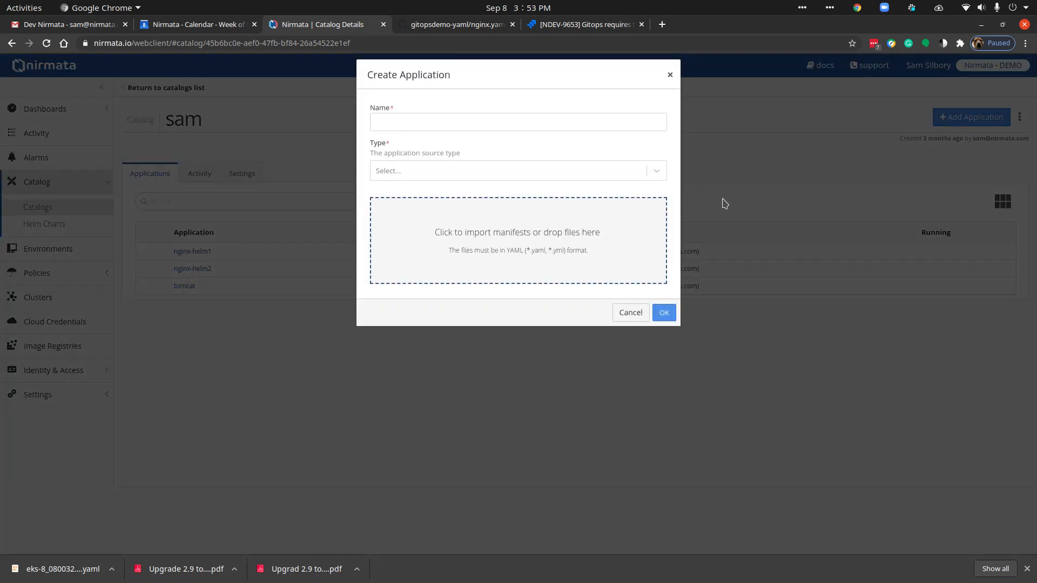
click(401, 172)
click(381, 198)
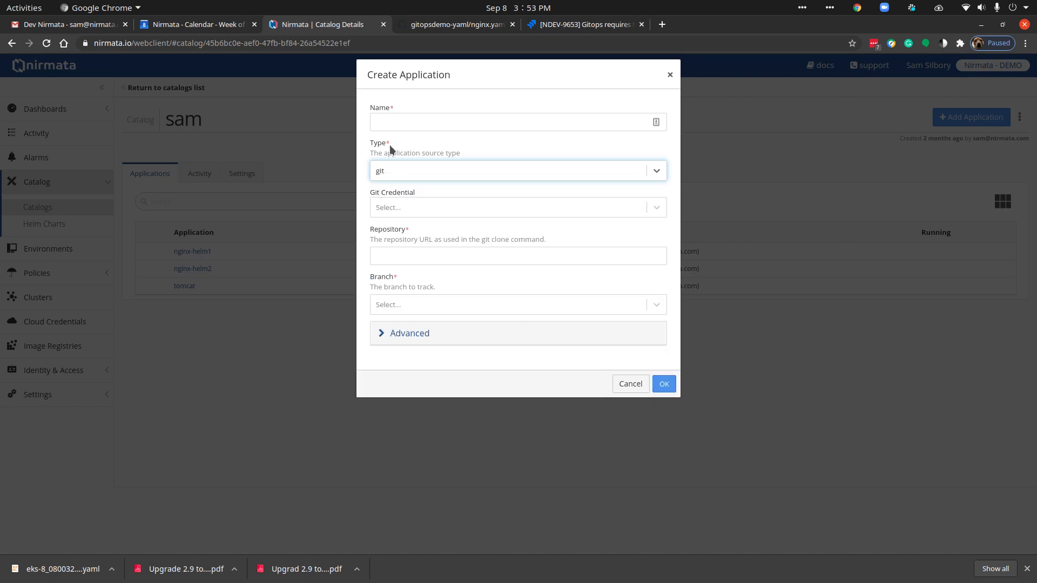
click(386, 122)
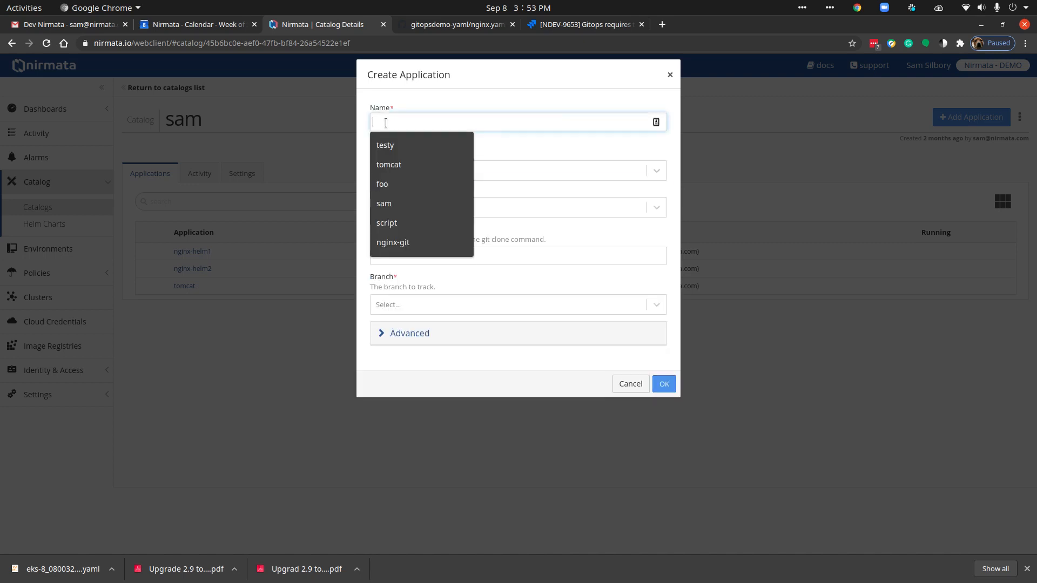
text(nginx-git-cat)
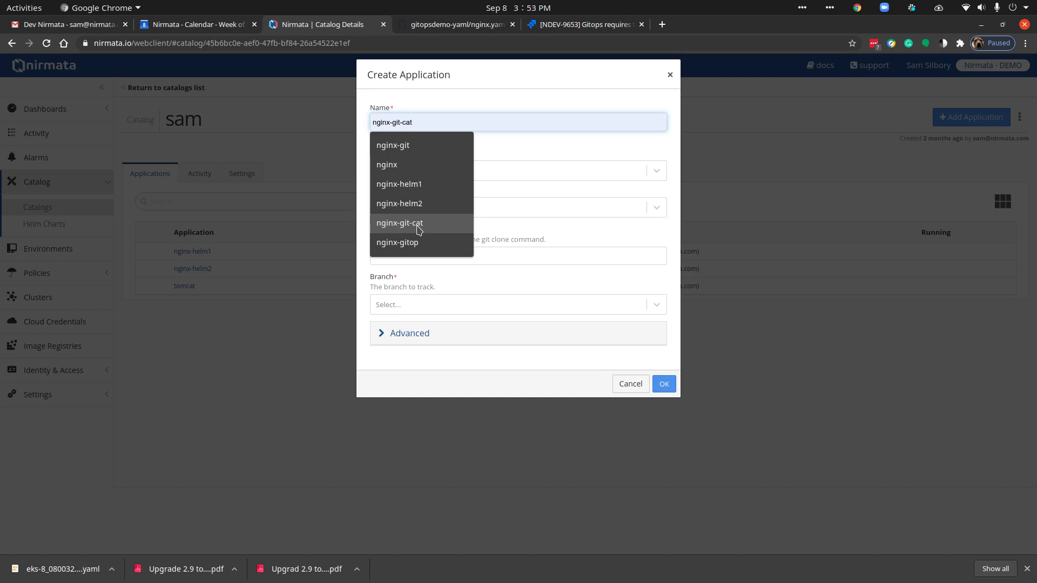
click(417, 222)
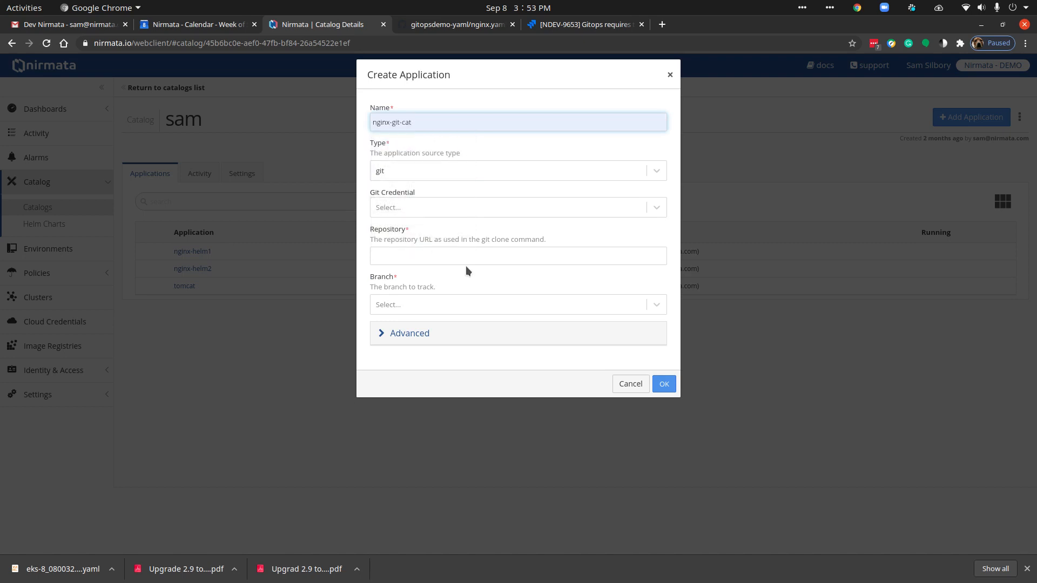
Step: Set the application's repository to the saved gitopsdemo-yaml.git GitHub URL and track the master branch
click(418, 255)
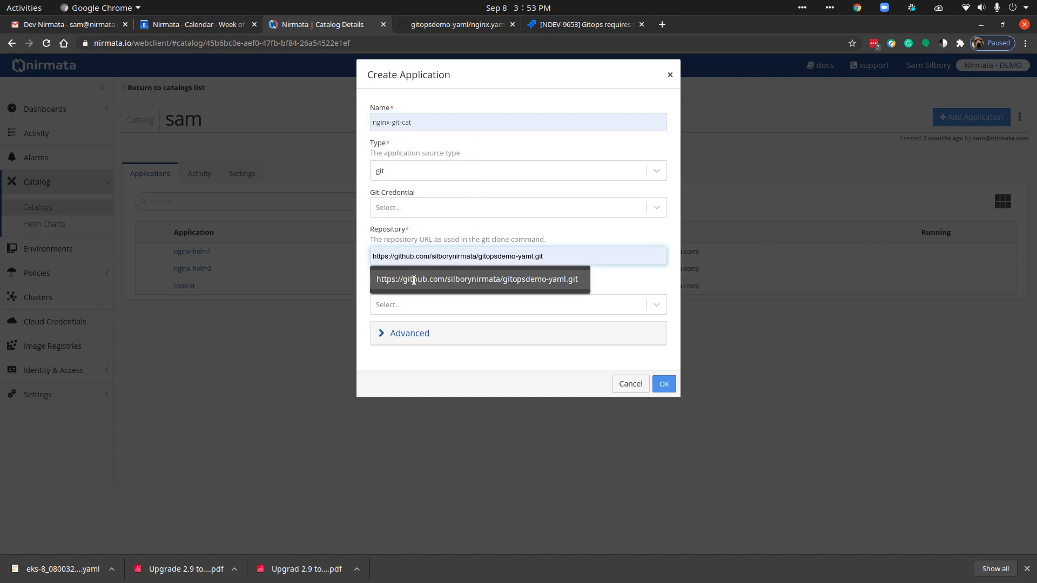
click(414, 280)
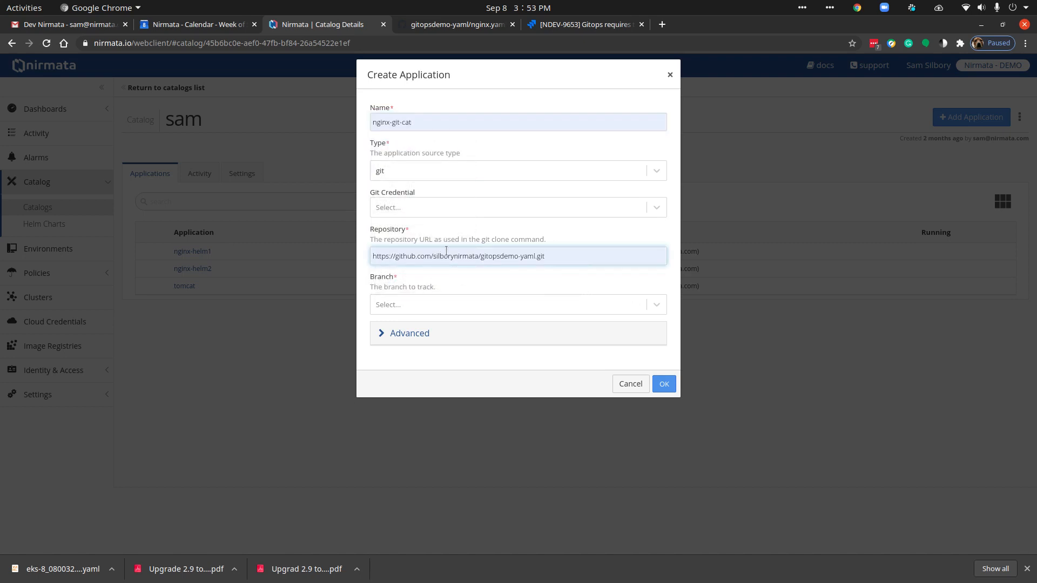
click(407, 310)
click(396, 331)
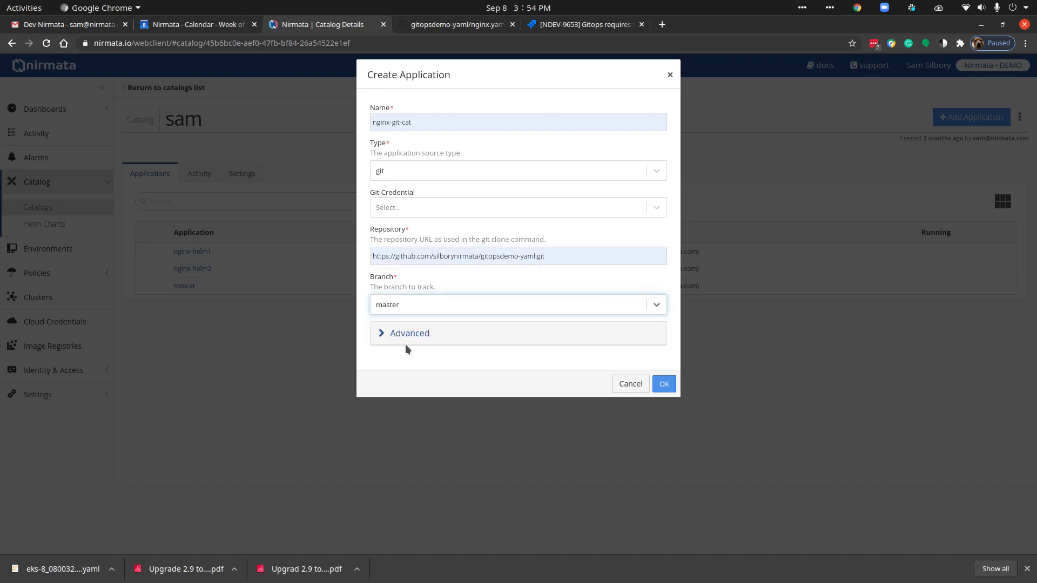
Step: Limit the tracked file extensions to *.yaml in the advanced options and create the application
click(409, 335)
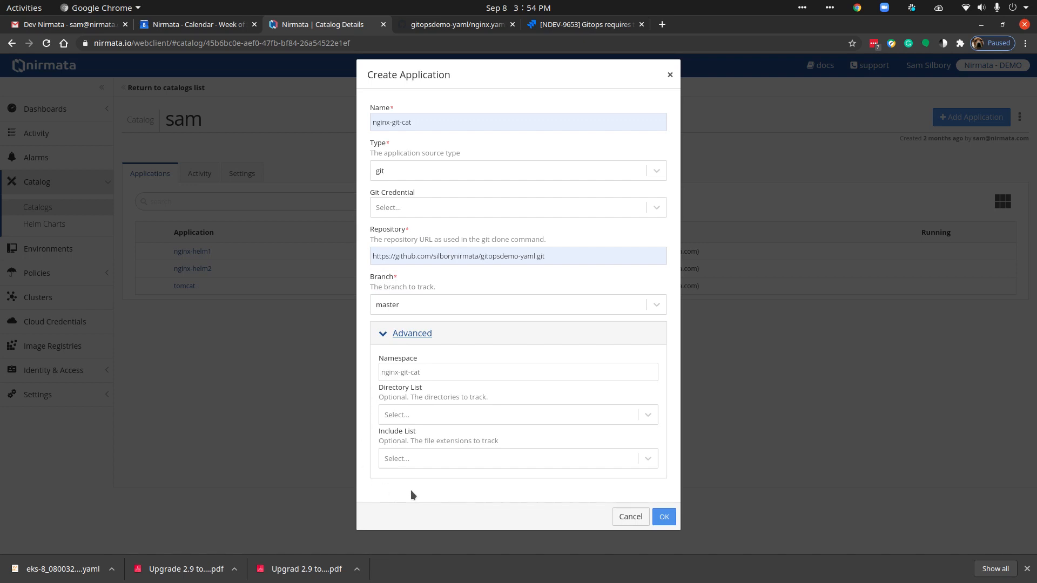
click(411, 416)
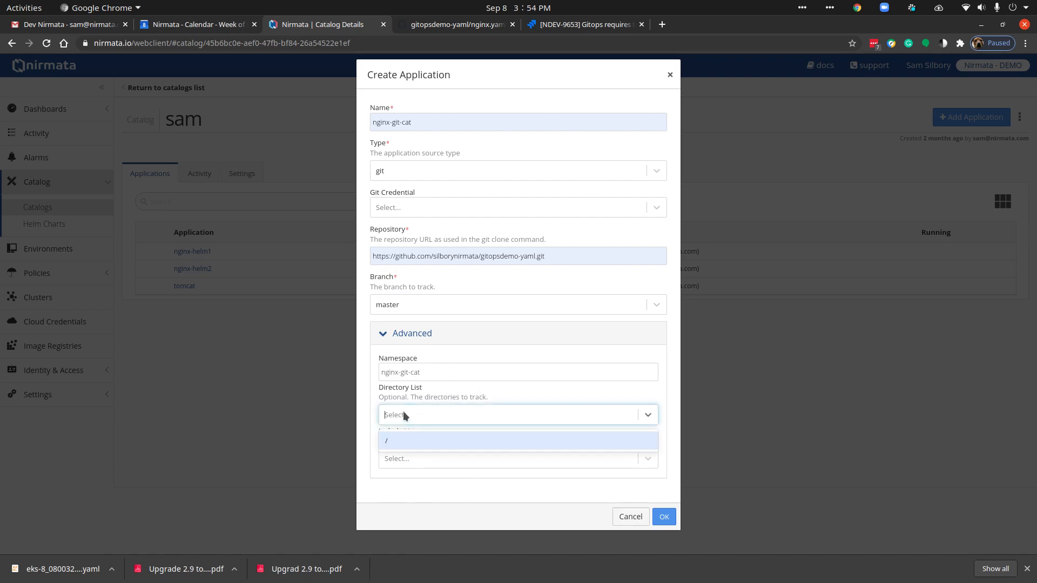
click(367, 391)
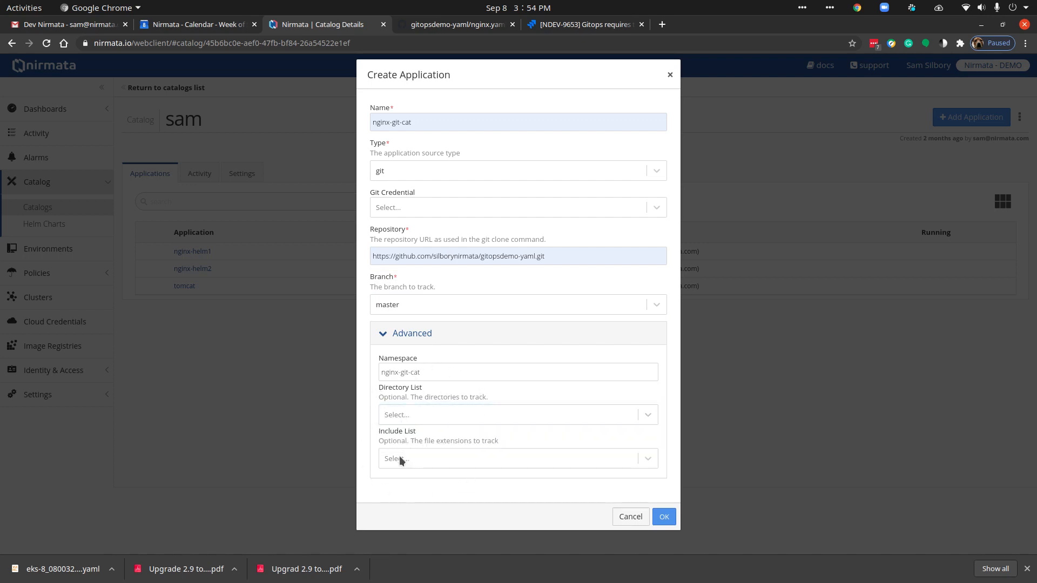
click(400, 459)
click(396, 484)
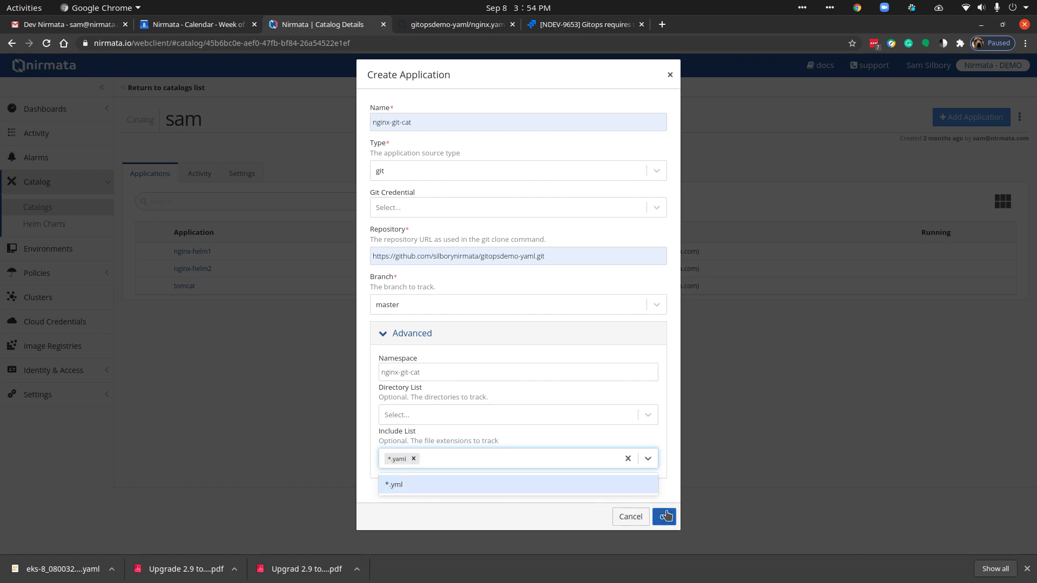
click(664, 515)
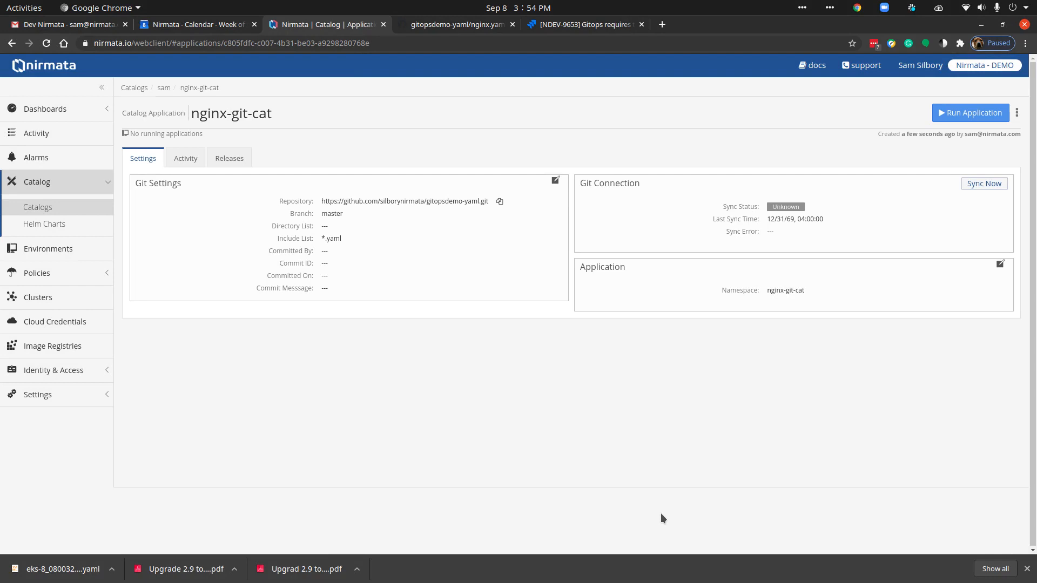
Step: Return to the catalog and examine the nginx-helm1 application's workloads, discovery and routing, and config and storage resources
click(164, 88)
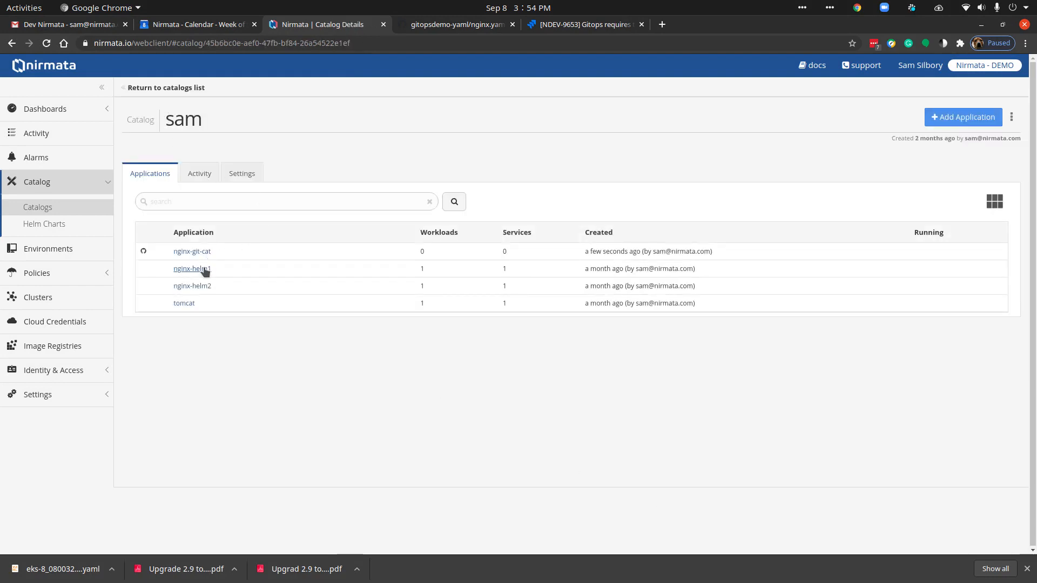
click(206, 270)
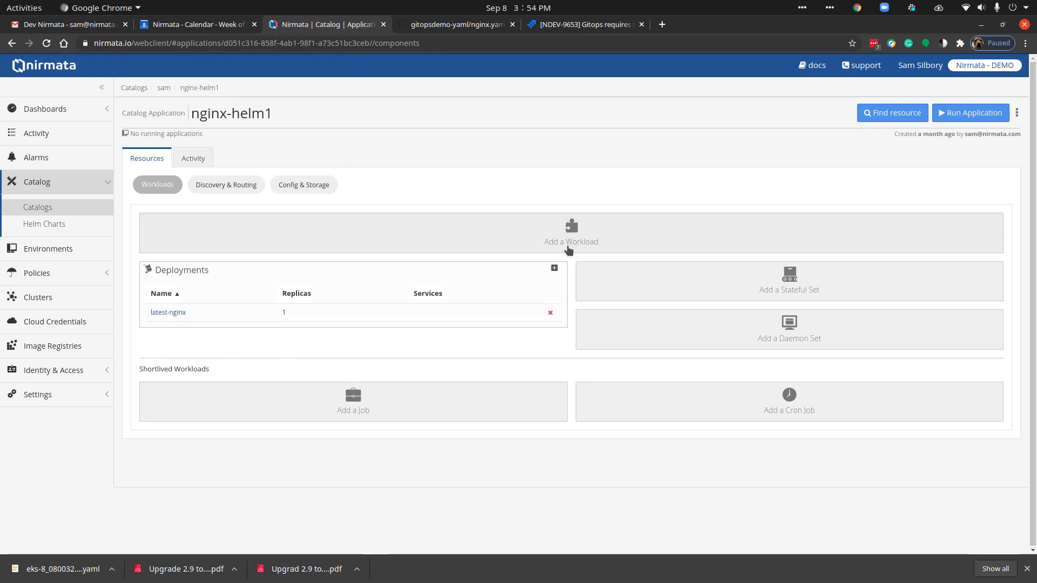
click(236, 185)
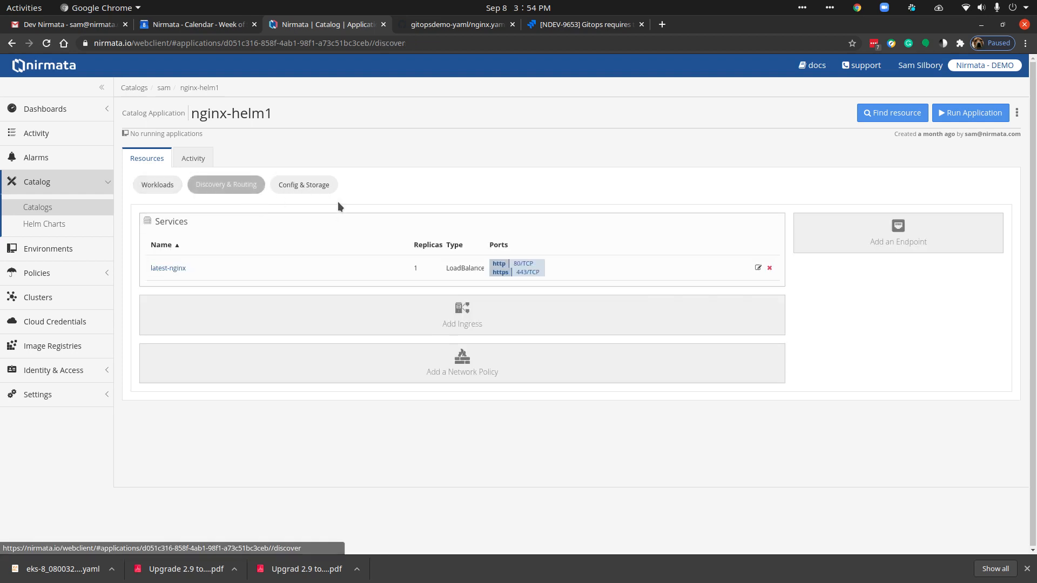
click(328, 189)
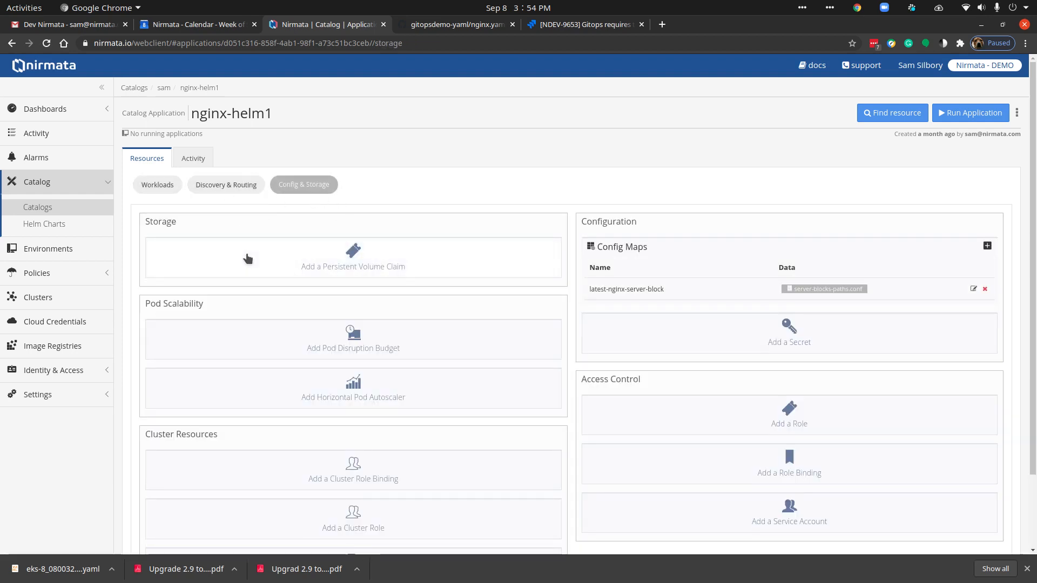
Step: Open the nginx-git-cat application from the catalog and sync it with its Git repository immediately
click(164, 87)
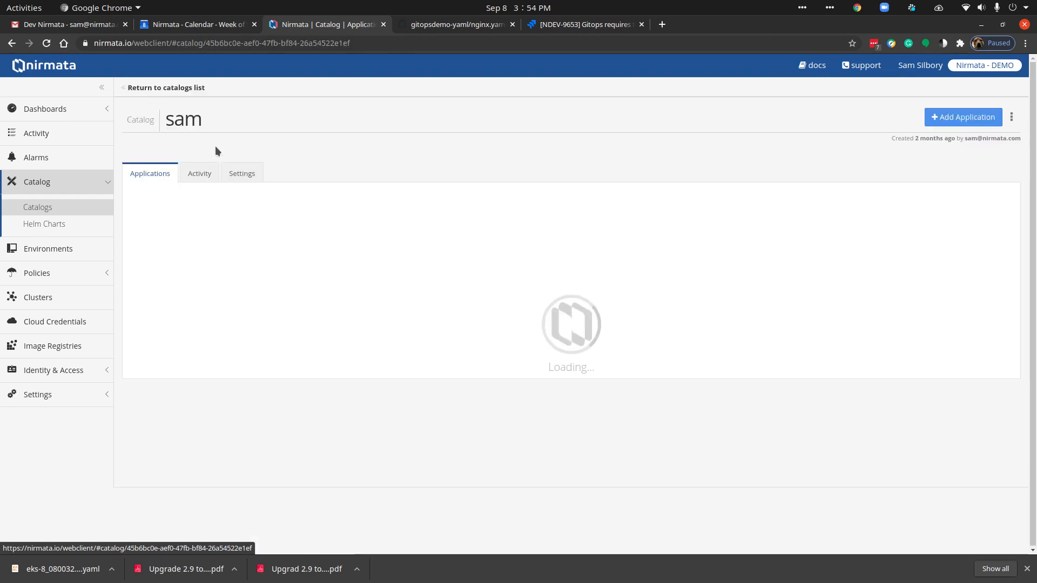
click(196, 251)
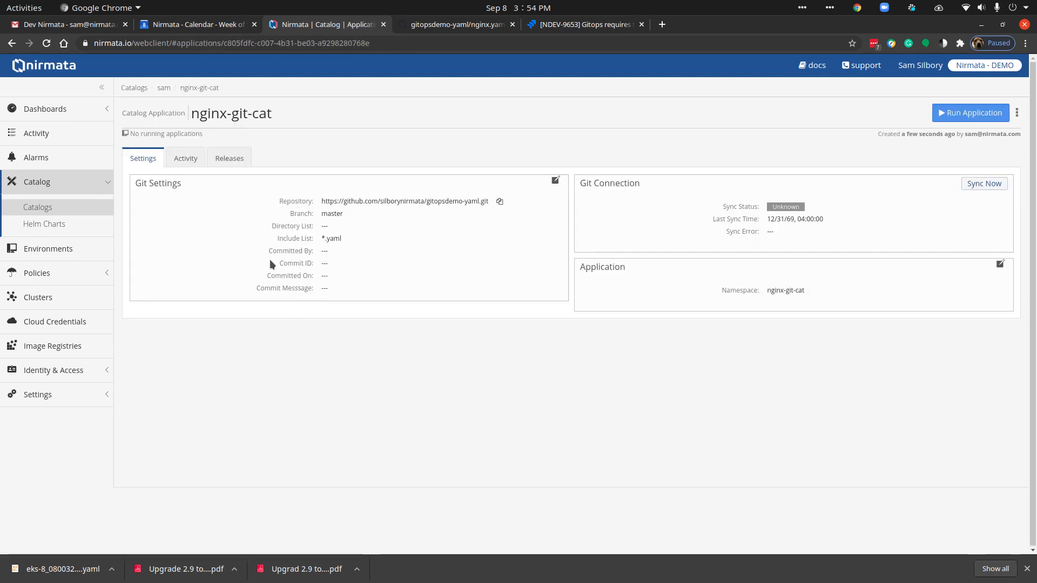
click(985, 185)
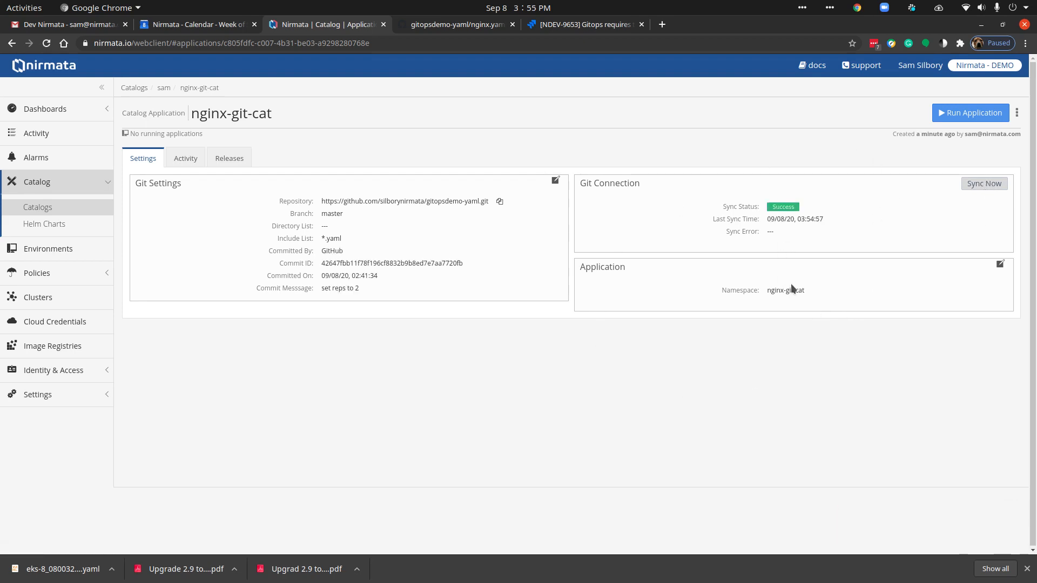
Step: Review the nginx-git-cat application's Git settings and releases, ending on the release channels
click(221, 167)
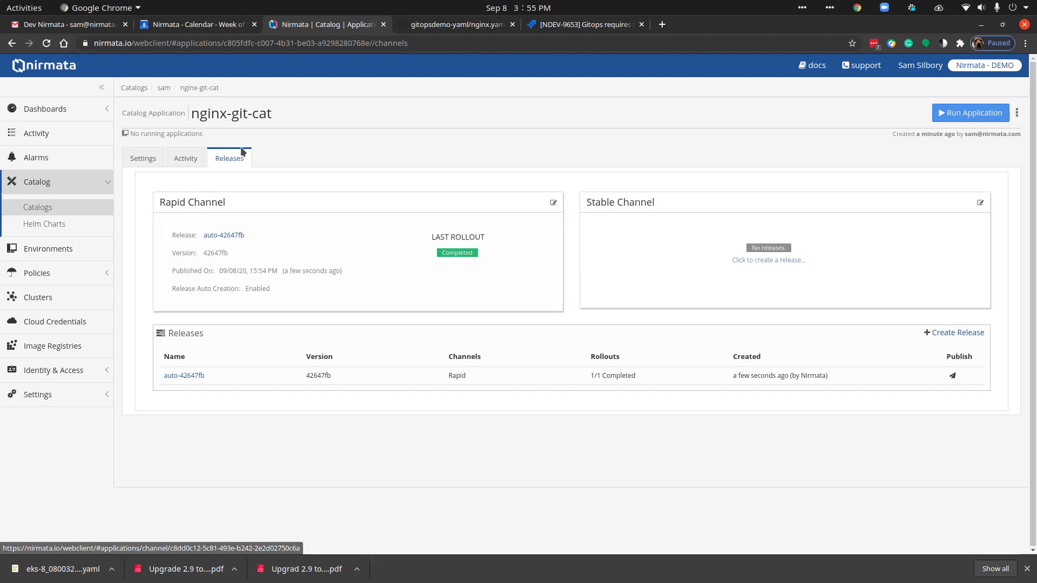
click(140, 158)
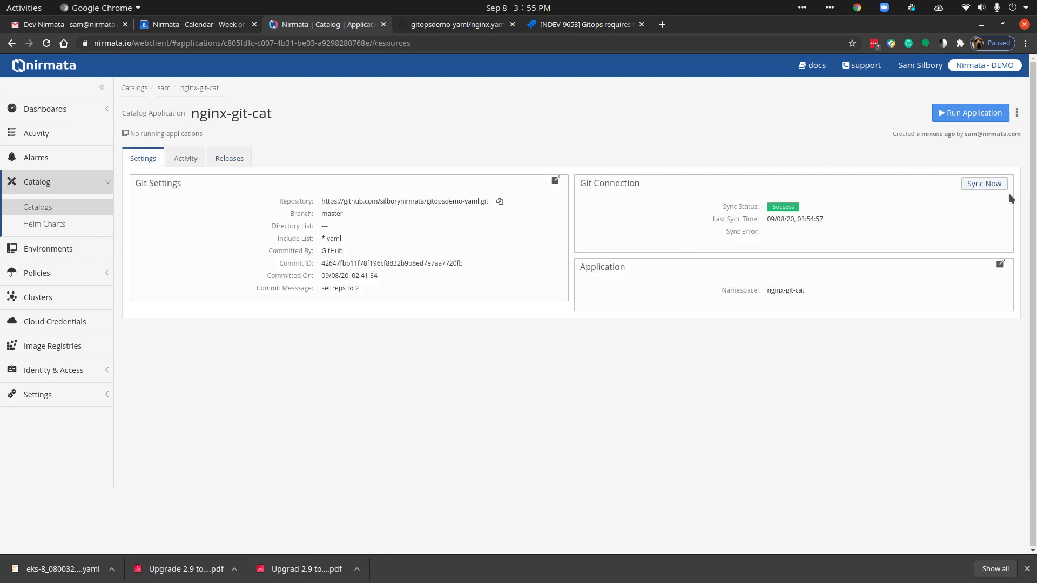
click(226, 159)
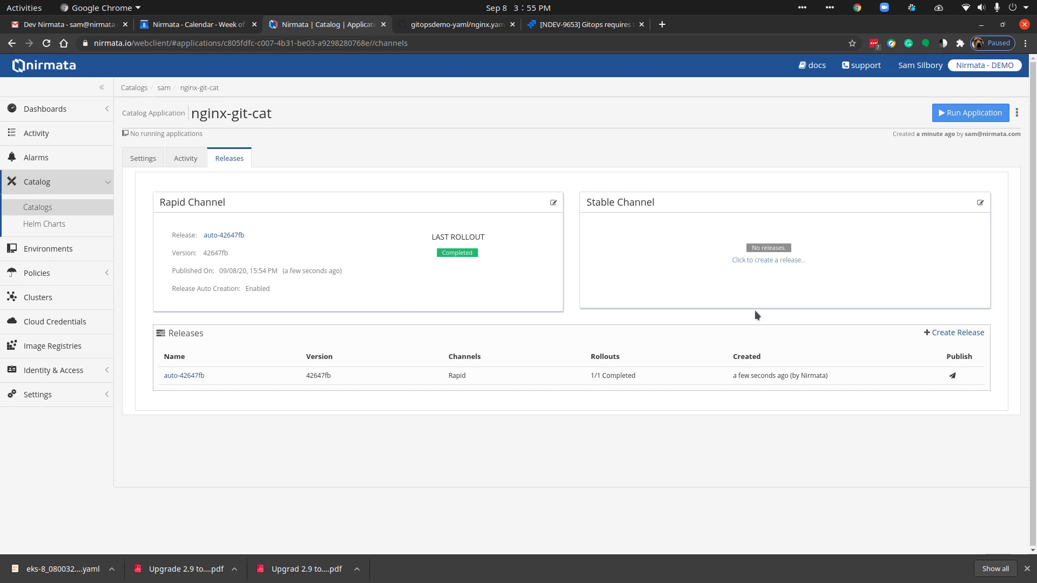
Step: Publish the existing automatic release to the Stable channel with the default rollout name and return to the nginx-git-cat releases
click(950, 377)
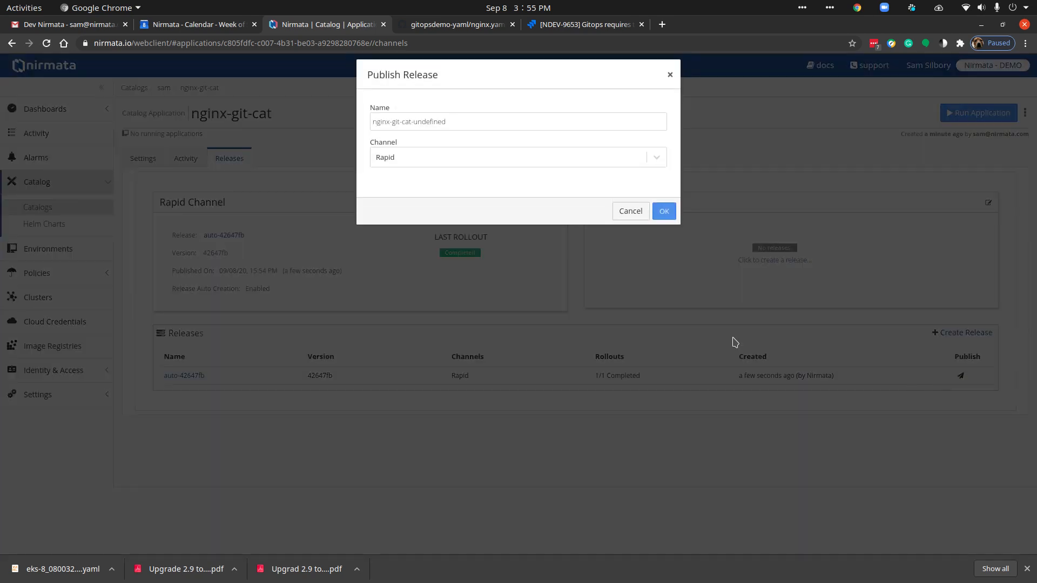
click(396, 158)
click(395, 201)
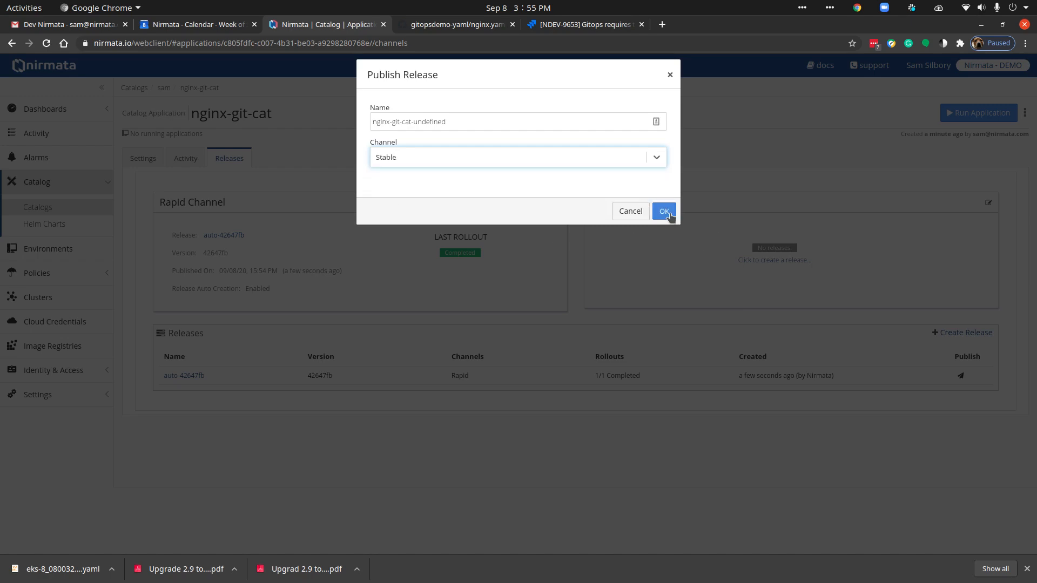
click(665, 211)
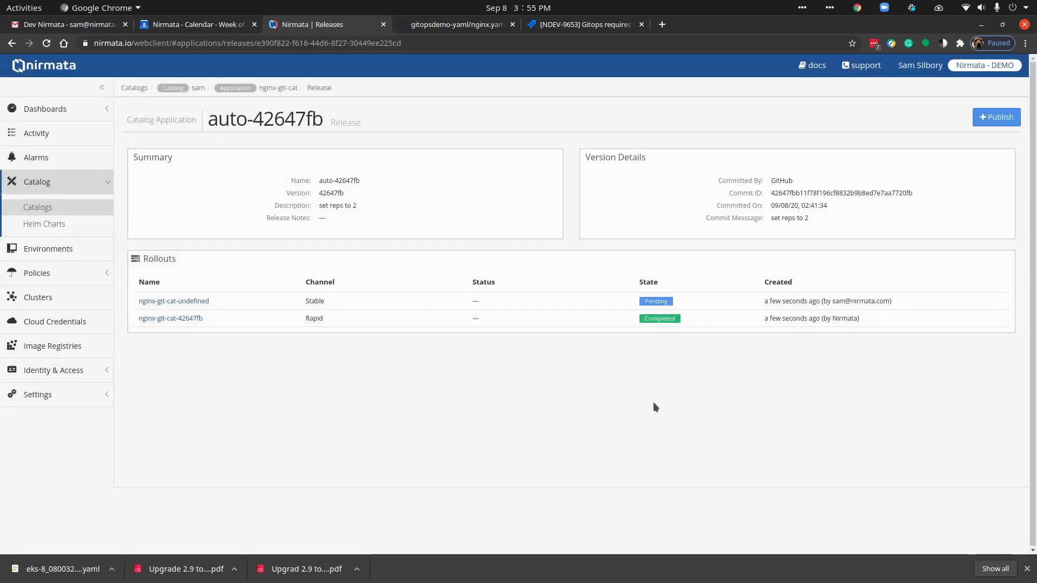
click(279, 88)
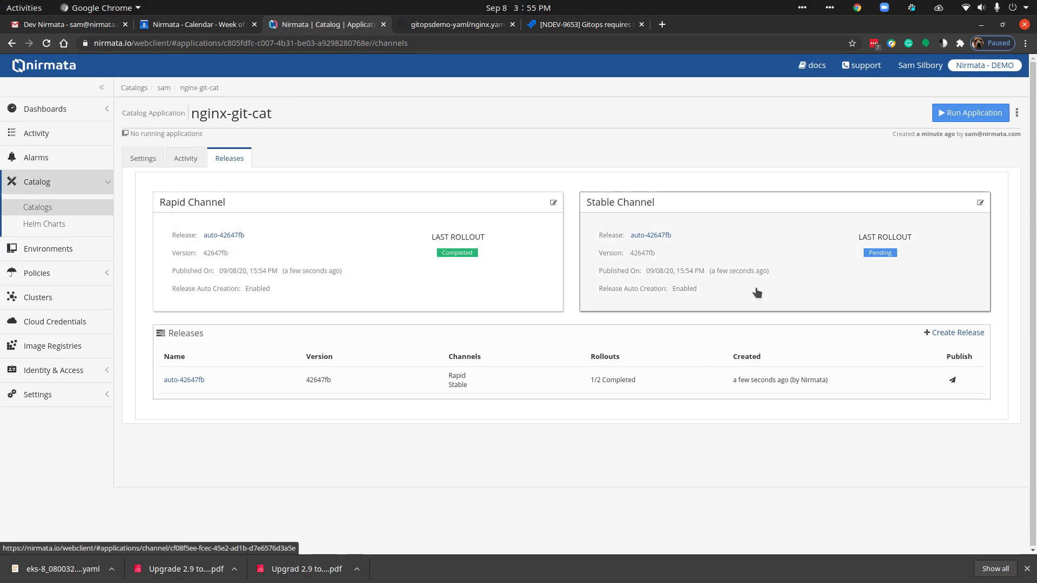
Step: Open the git-test environment, review its settings including the update policy, and return to its applications
click(62, 249)
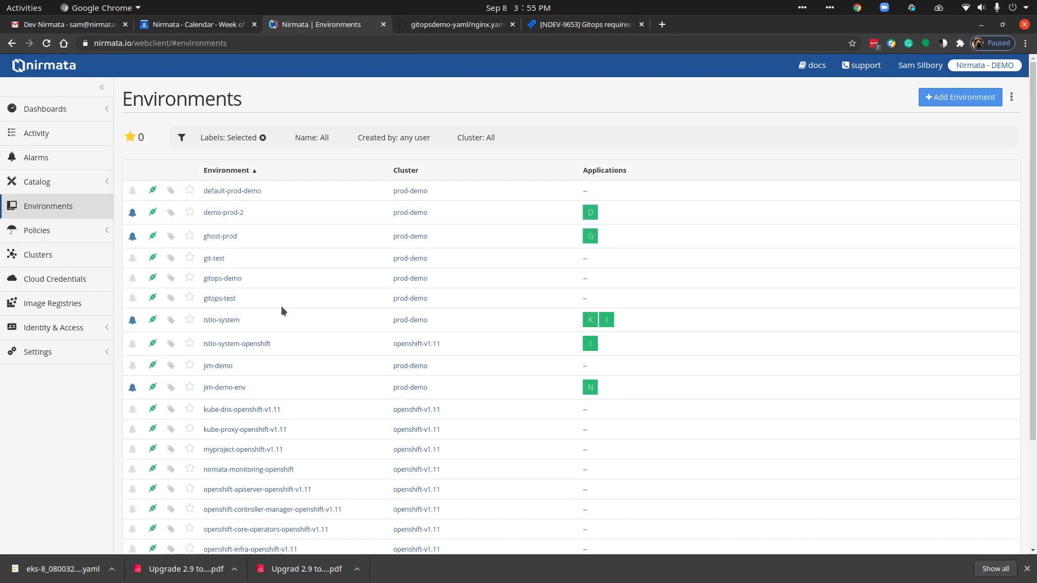
click(219, 259)
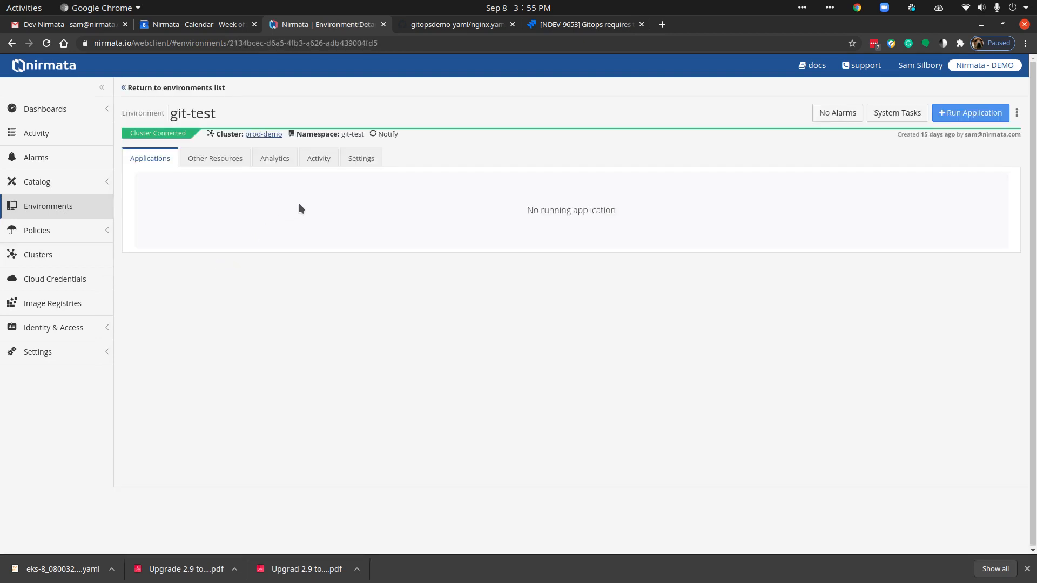
click(357, 160)
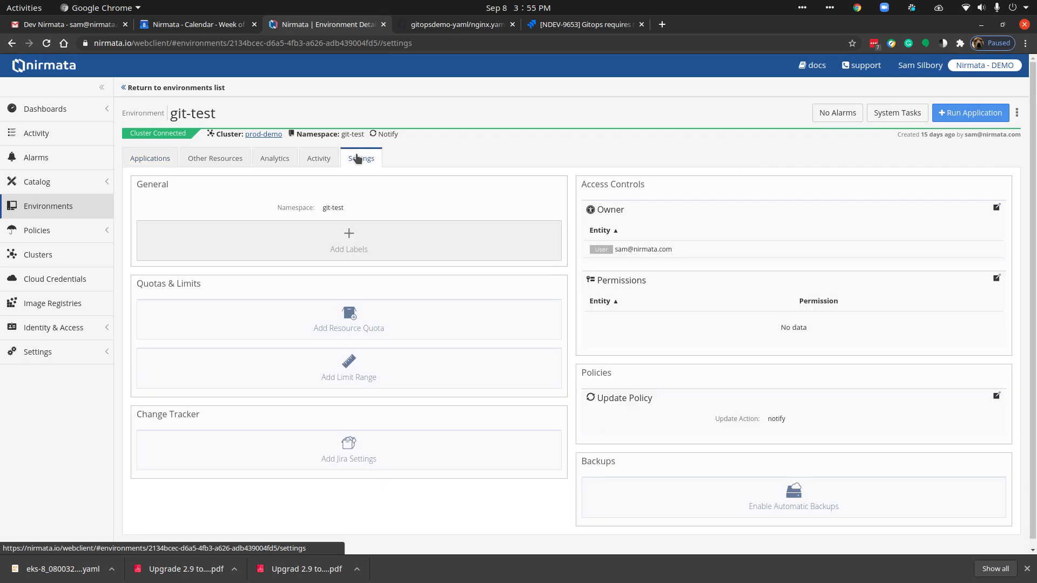
click(150, 161)
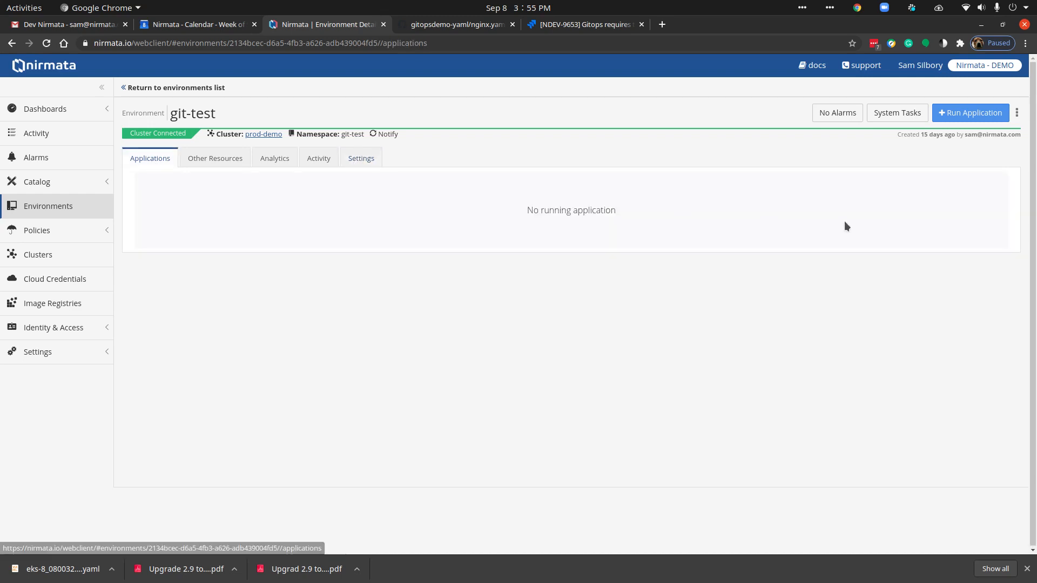
Step: Start running an application in the git-test environment with the run name nginx-git-env and upstream type git
click(967, 116)
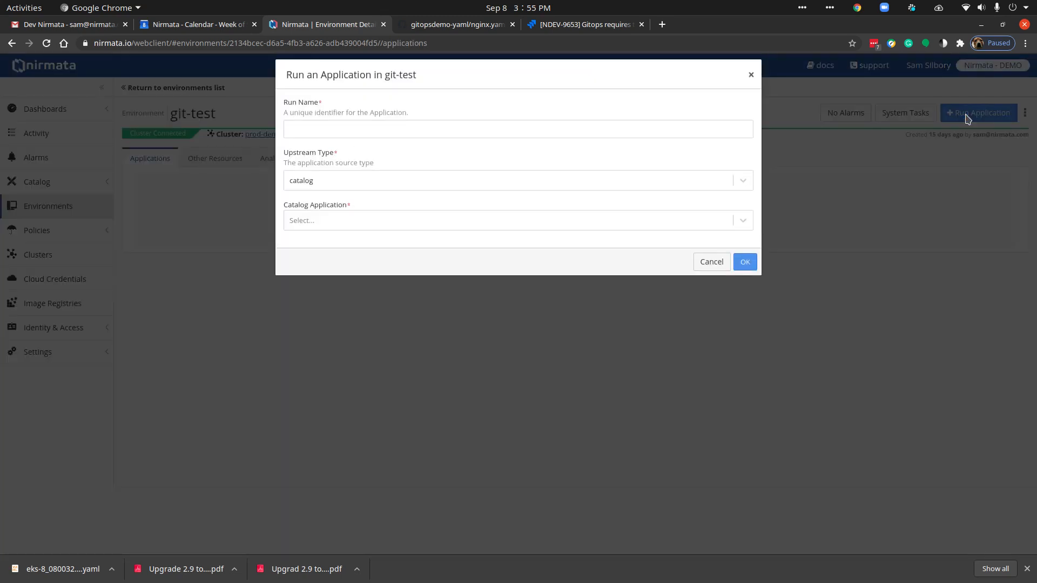
click(312, 131)
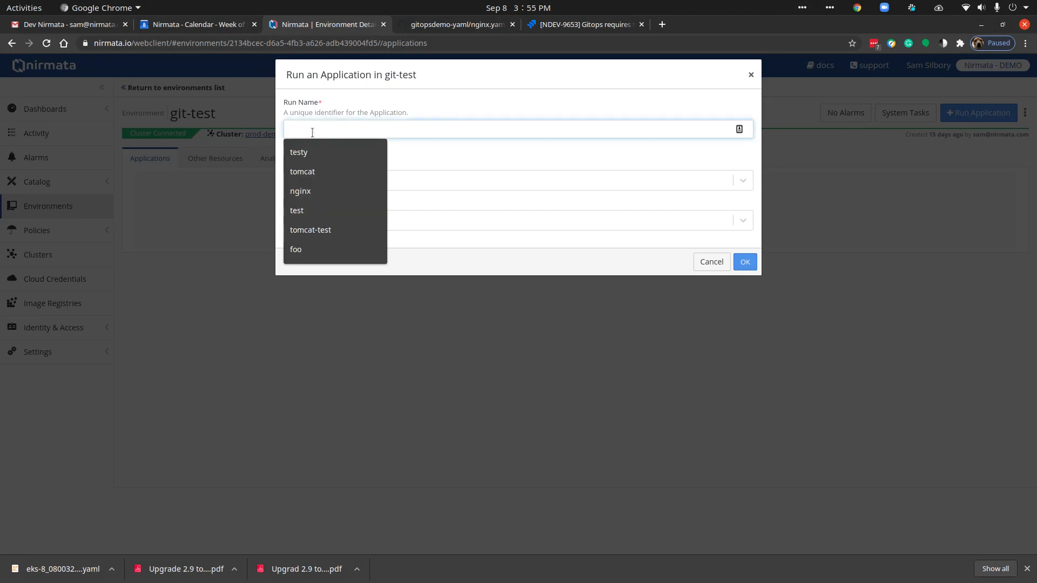
click(301, 190)
click(319, 131)
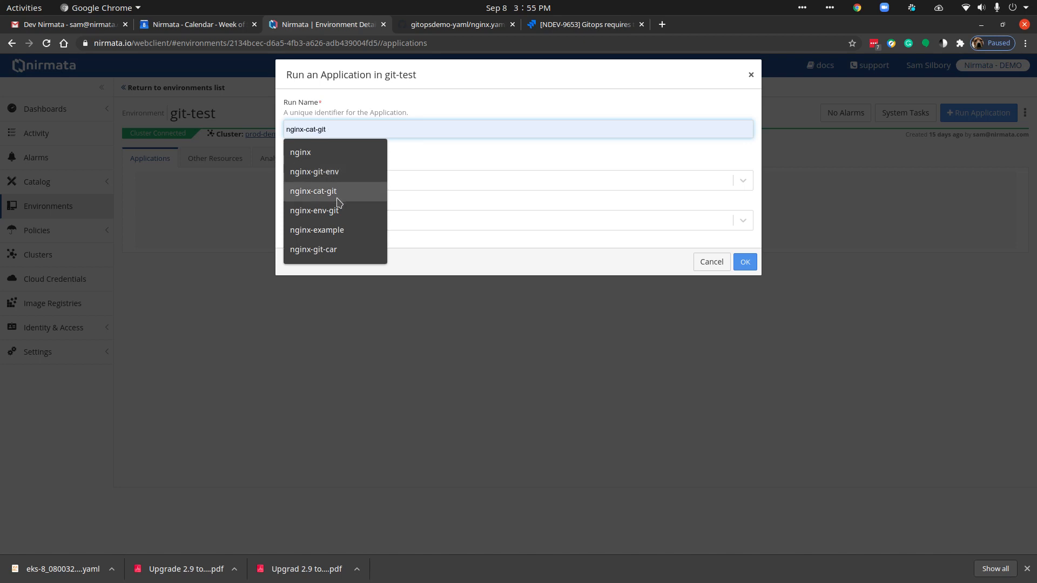
click(331, 171)
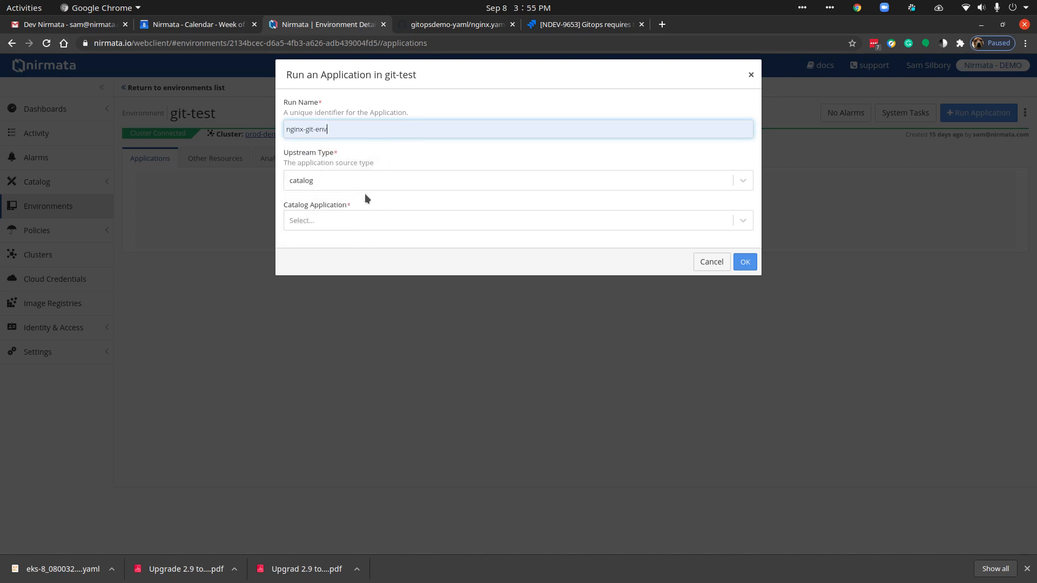
click(339, 175)
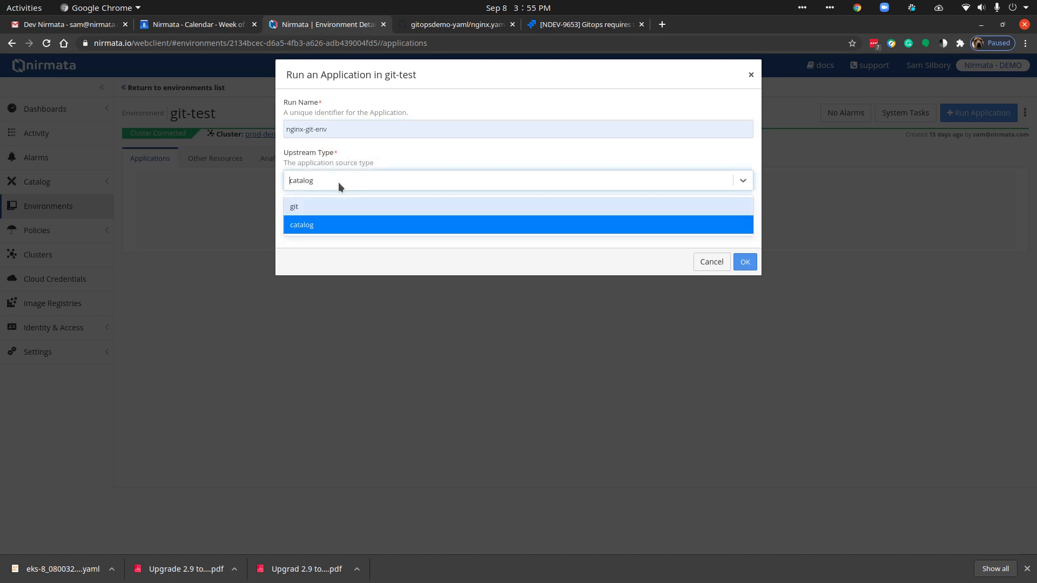
click(312, 206)
Step: Choose the sam-git Git credential, the gitopsdemo-yaml.git GitHub repository and the test branch for the application
click(310, 227)
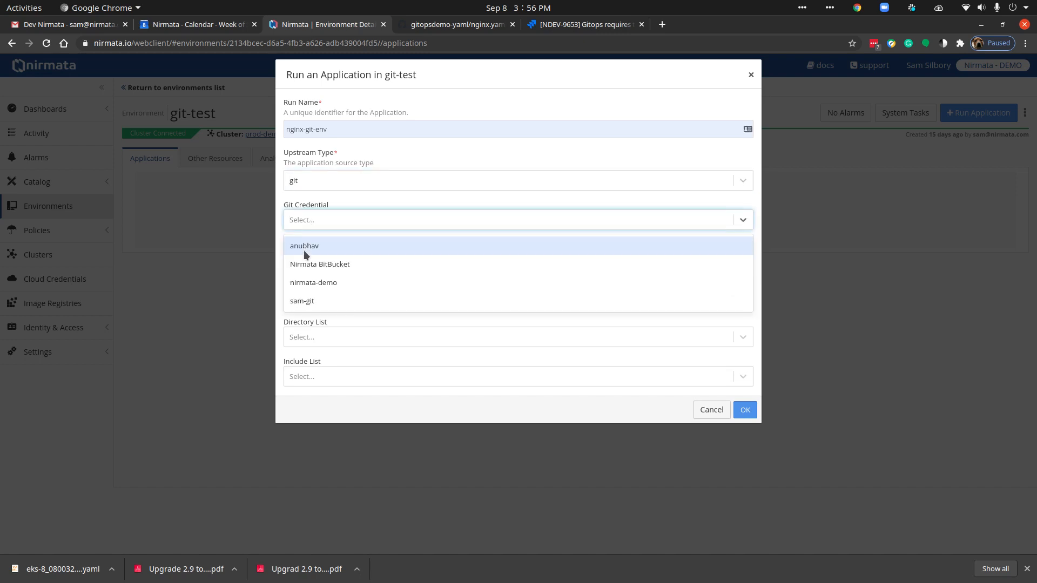
click(301, 299)
click(306, 261)
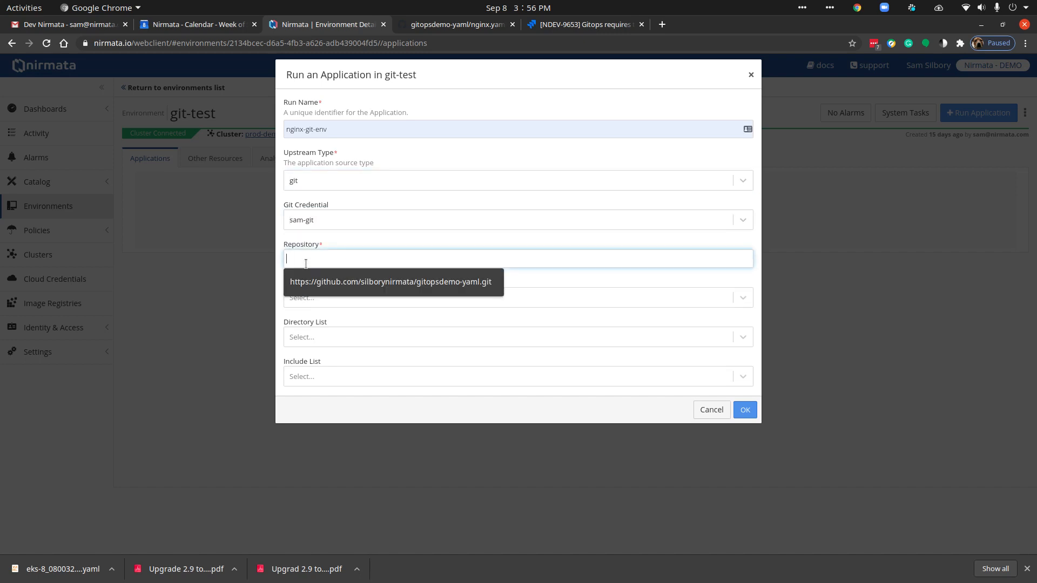
click(304, 281)
click(316, 296)
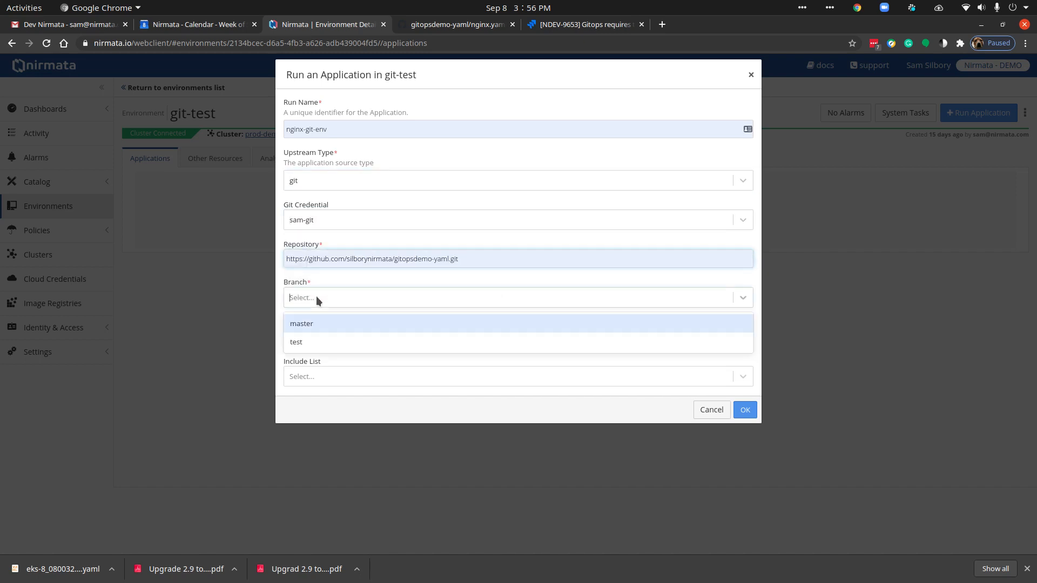
click(307, 342)
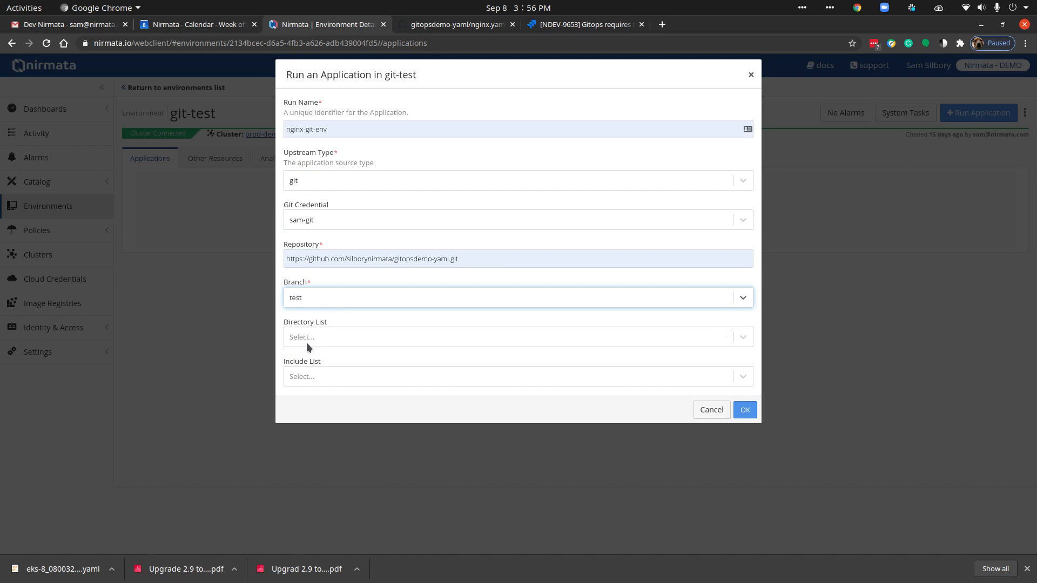
Step: Set the directory list to / and the include list to *.yaml, and run the application
click(306, 338)
click(303, 356)
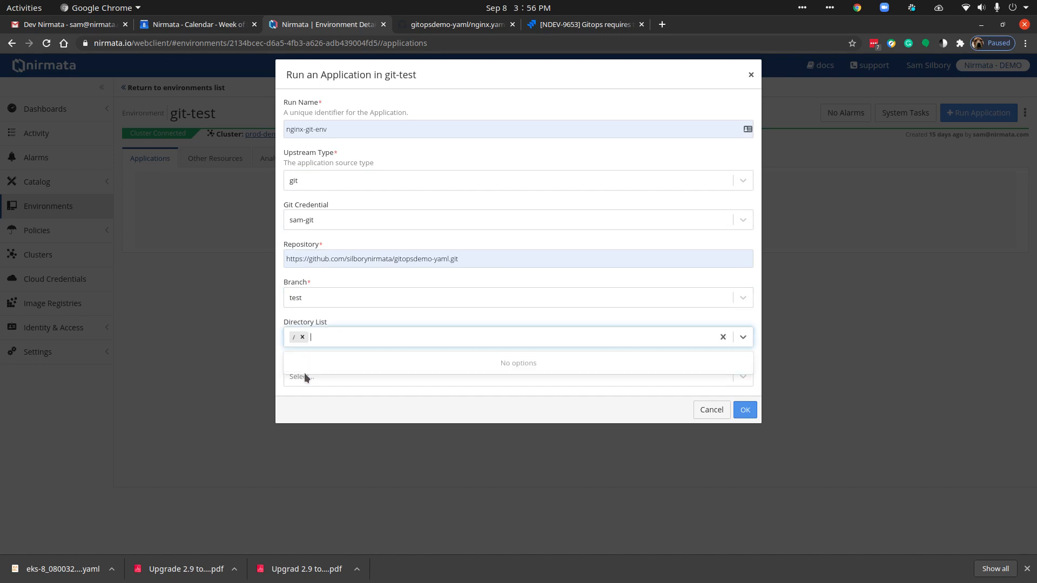
click(301, 378)
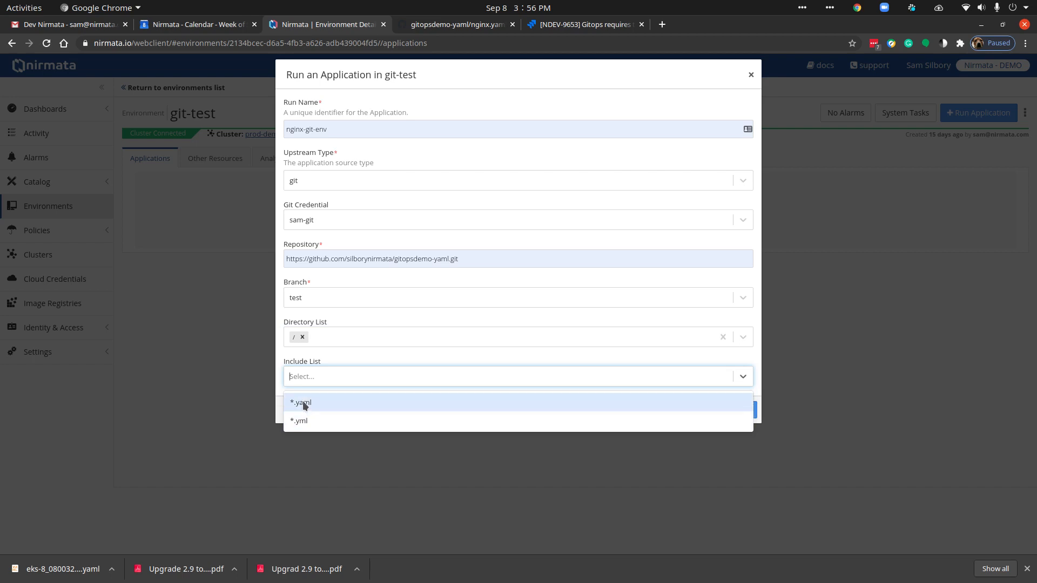
click(314, 402)
click(346, 378)
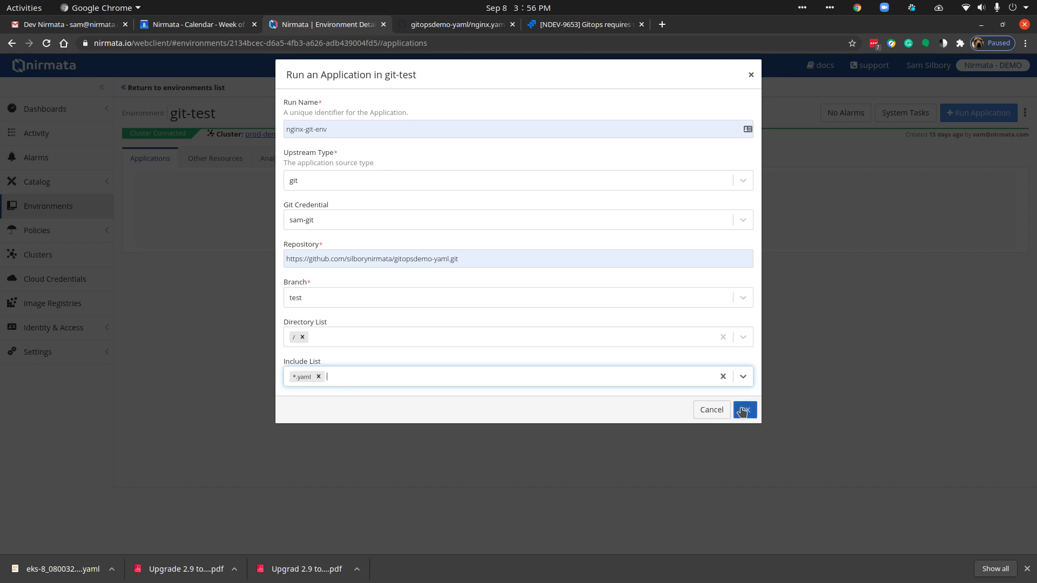
click(743, 411)
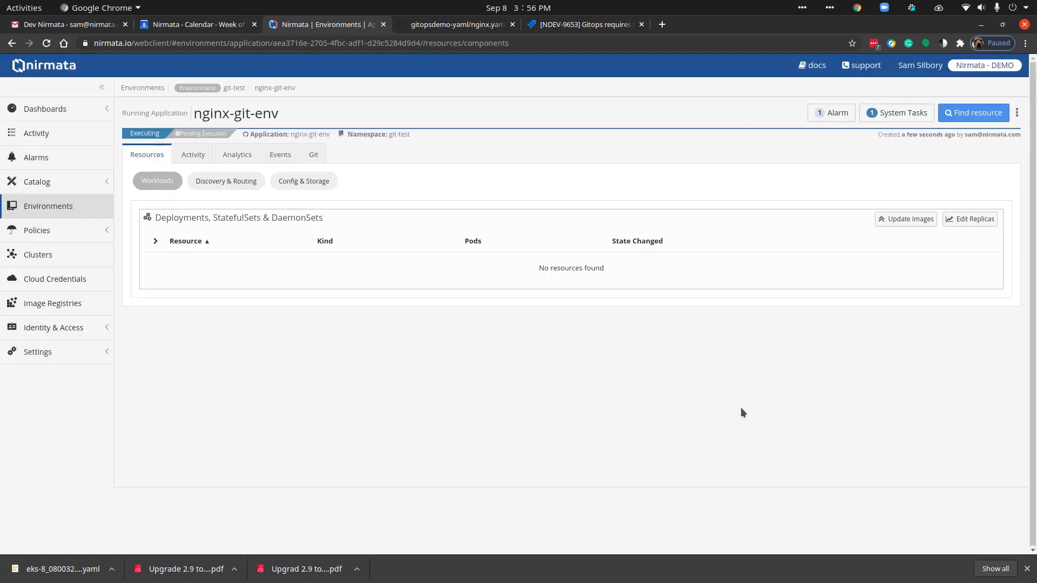
Step: Review the nginx-git-env application's Git connection status and its last applied commit
click(313, 155)
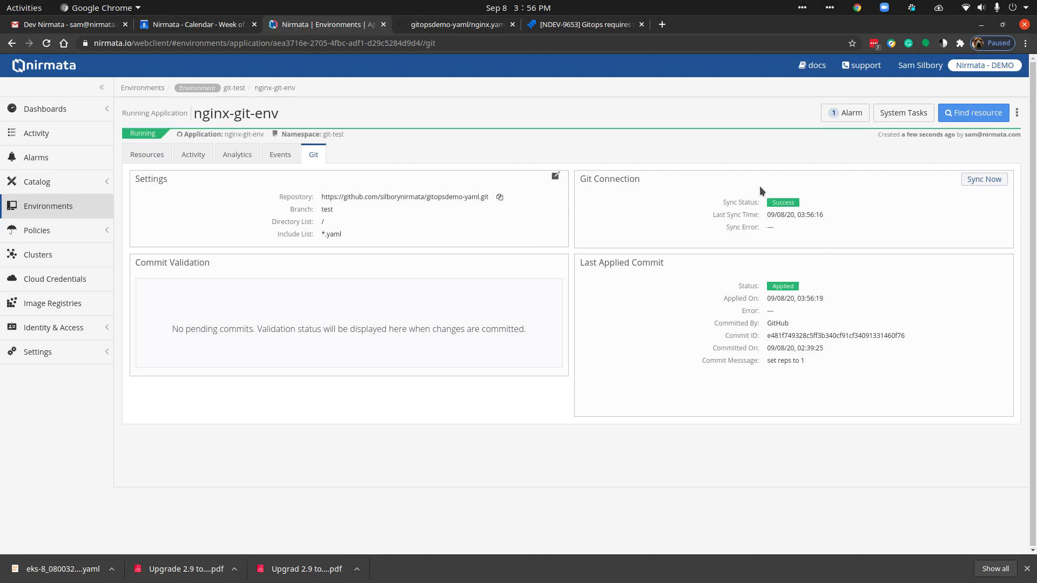
drag(722, 196, 826, 244)
click(826, 244)
drag(737, 284, 812, 364)
click(811, 364)
Step: Examine the application's workloads with the nginx-test deployment's pods, its services, and its configuration and storage resources
click(149, 158)
click(154, 264)
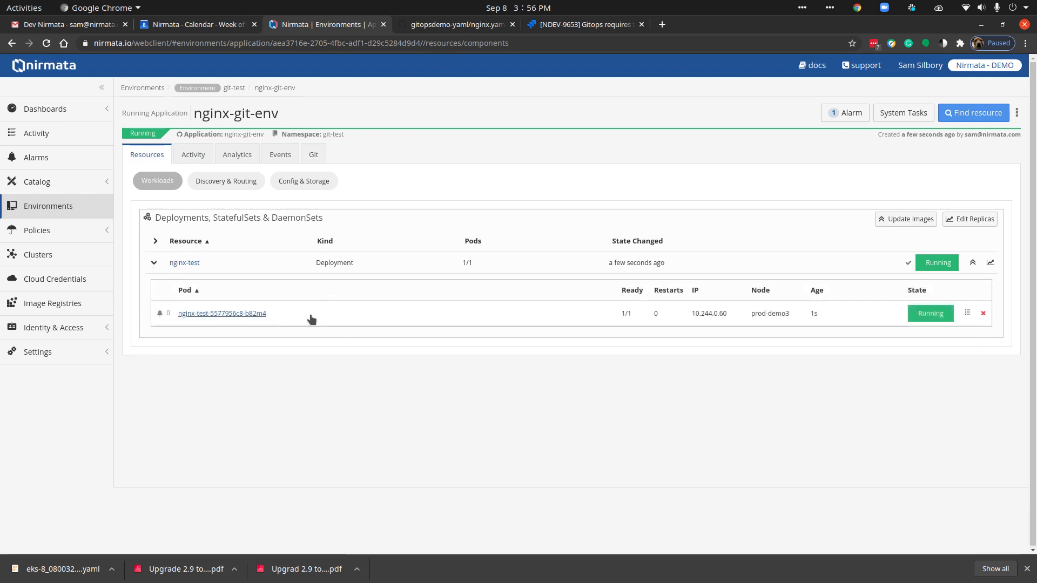
click(236, 180)
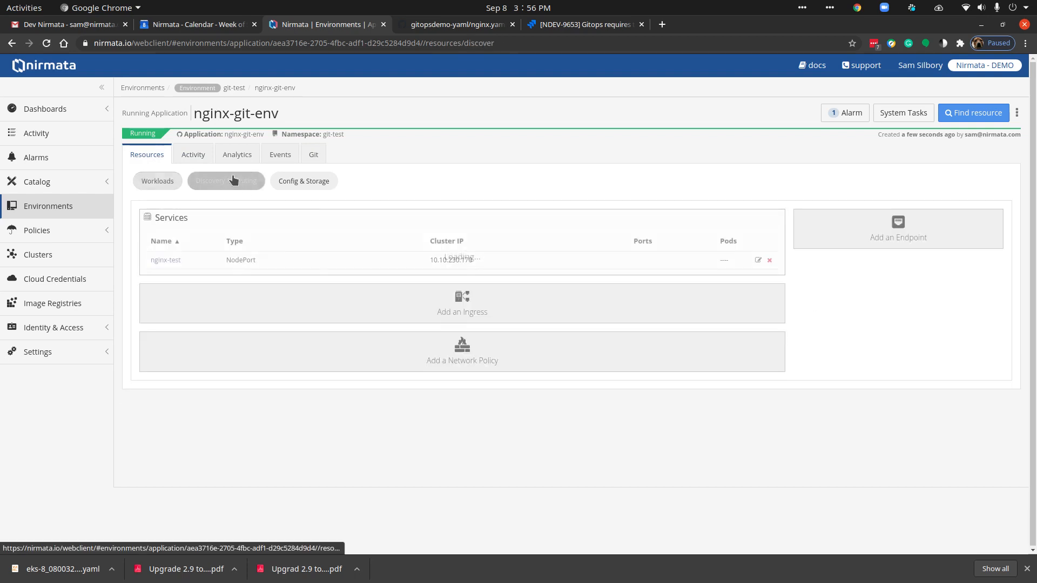
click(301, 181)
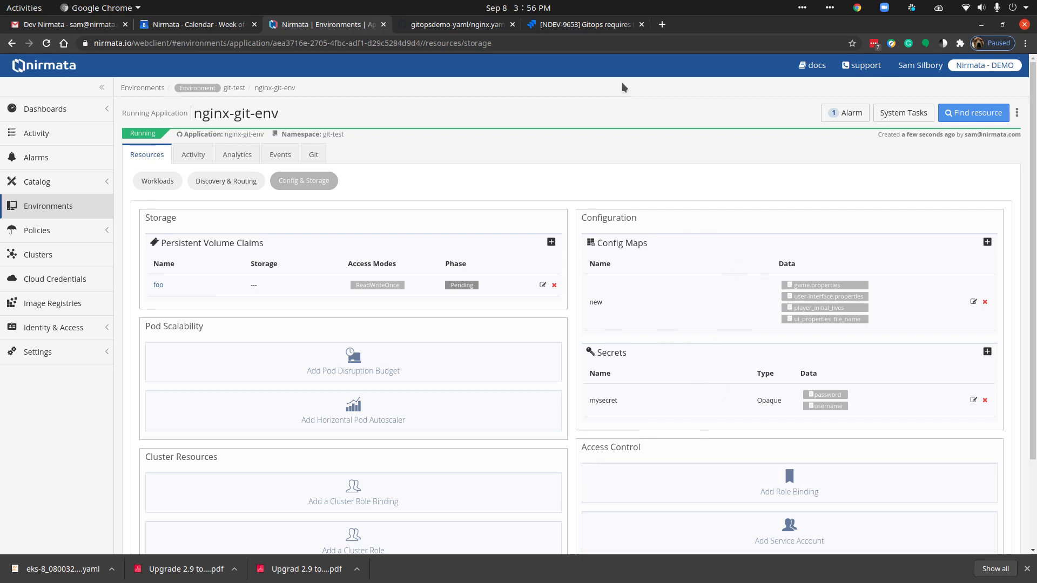
Step: Switch to GitHub and review cm.yaml, password.yaml and pvc.yaml in the gitopsdemo-yaml repository, returning to its file list
click(482, 24)
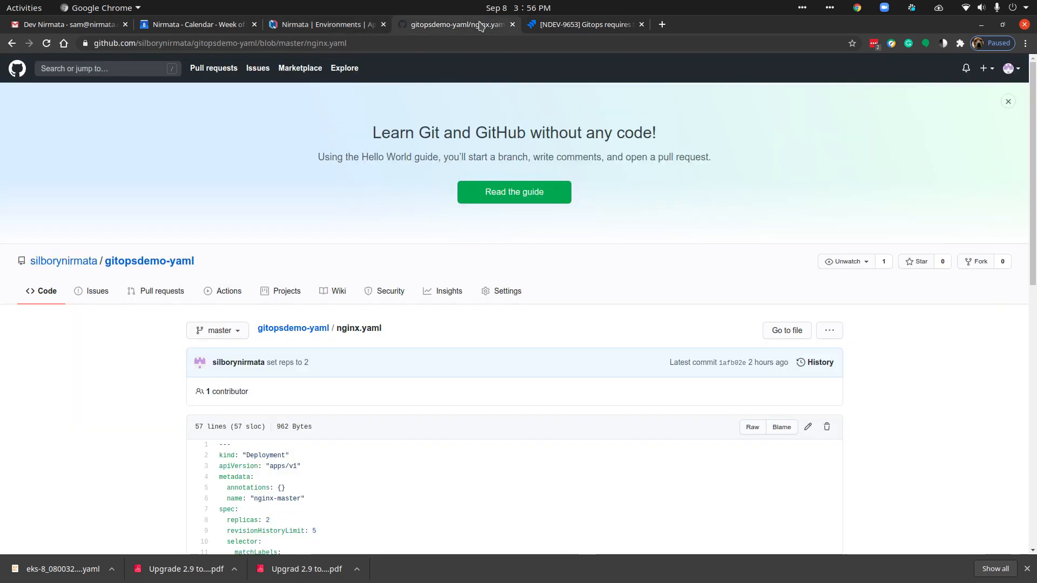
click(142, 260)
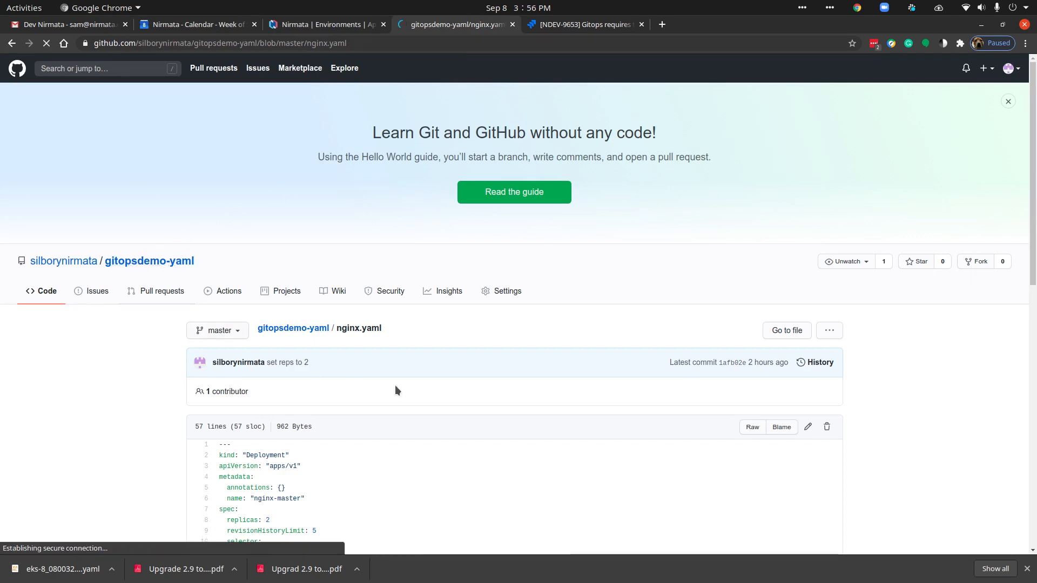
scroll(306, 313, down, 3)
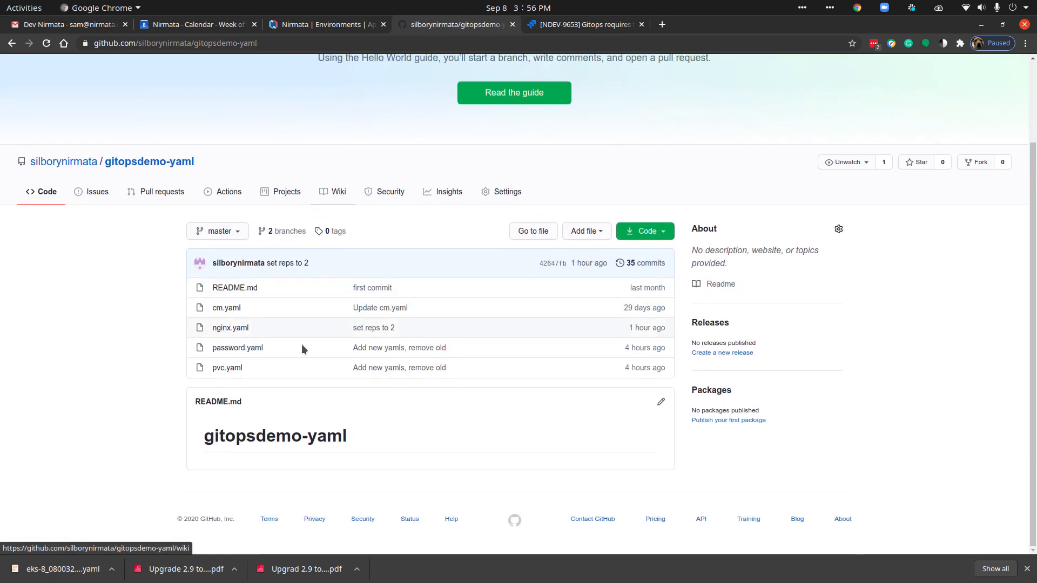
click(236, 310)
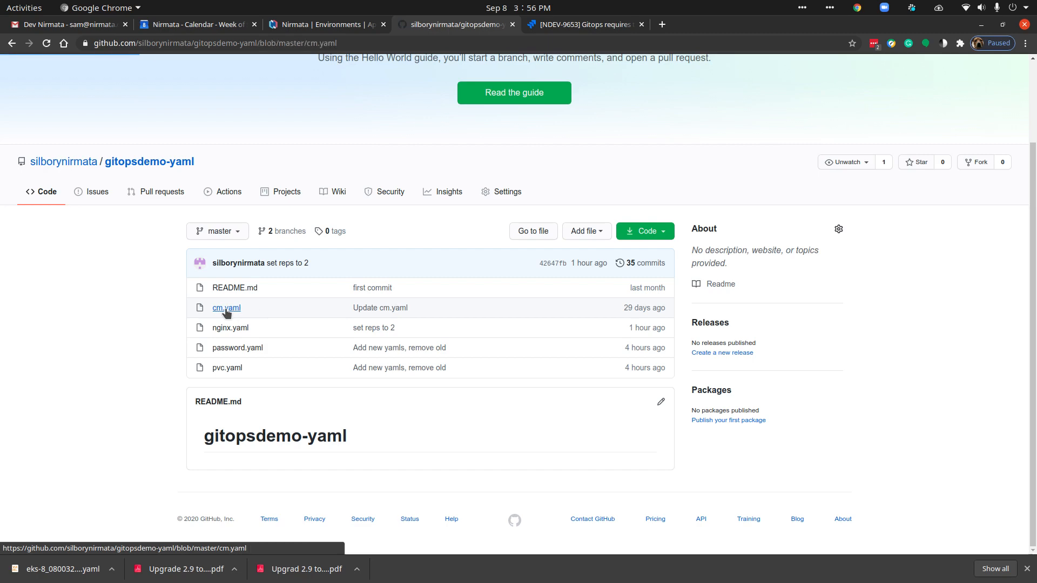
scroll(96, 332, down, 3)
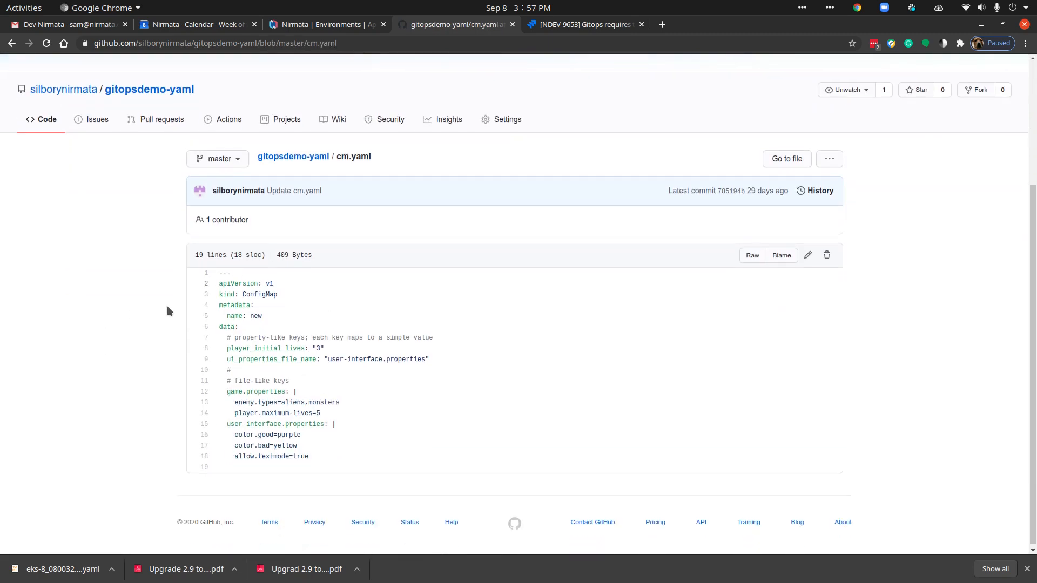
click(12, 43)
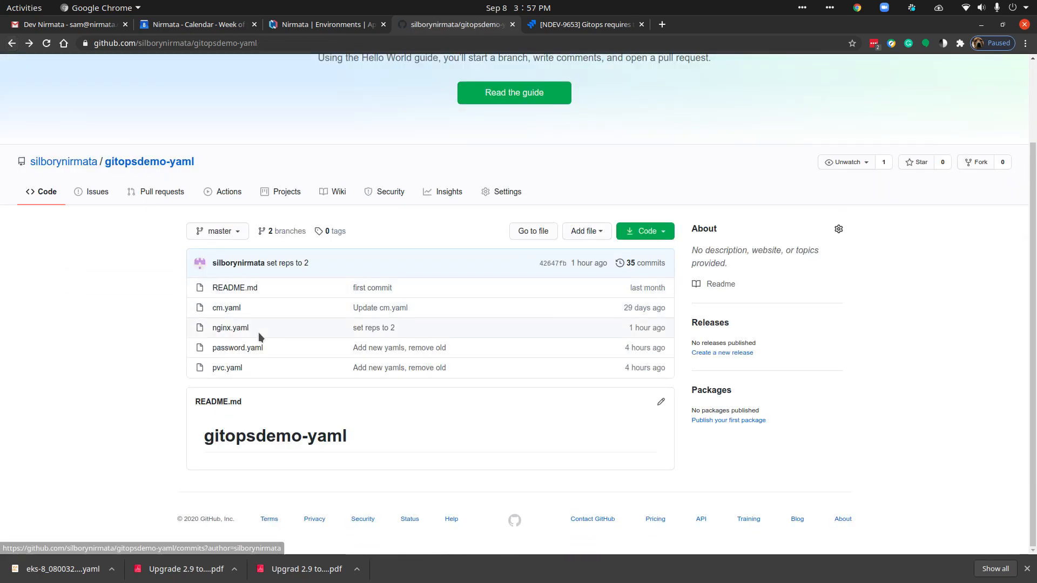
click(254, 349)
scroll(335, 458, down, 3)
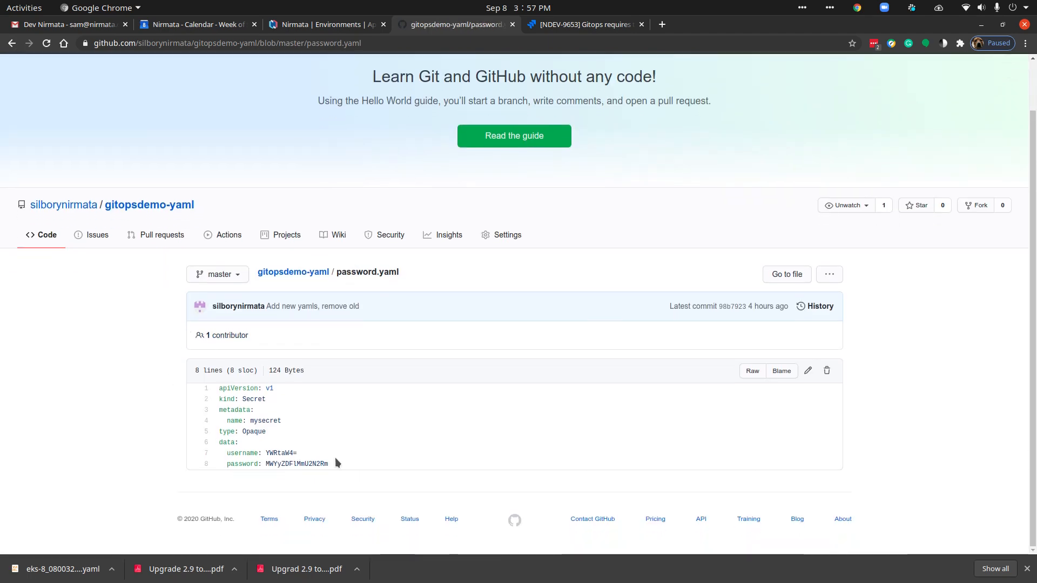
click(12, 43)
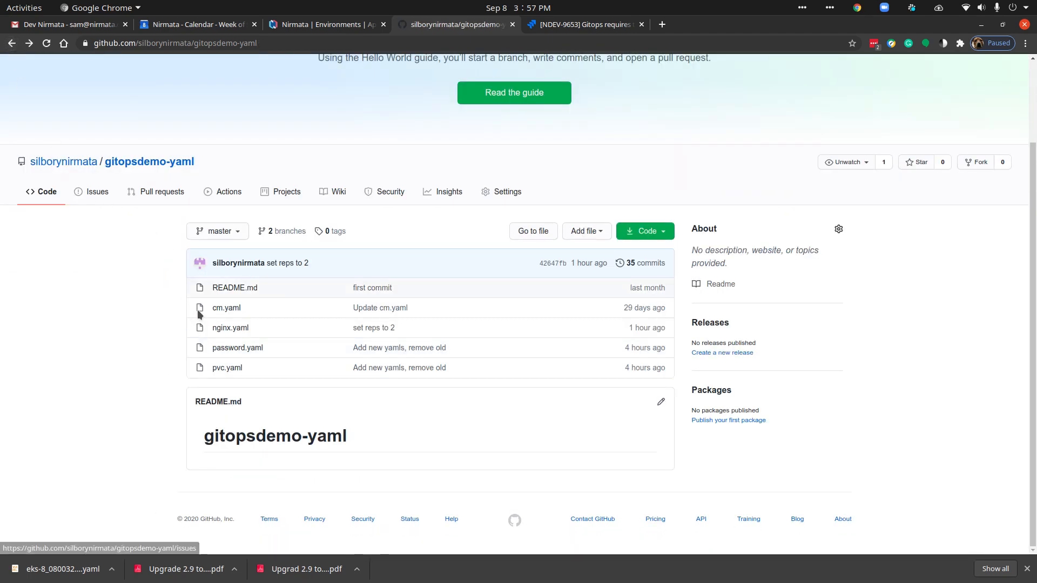
click(227, 368)
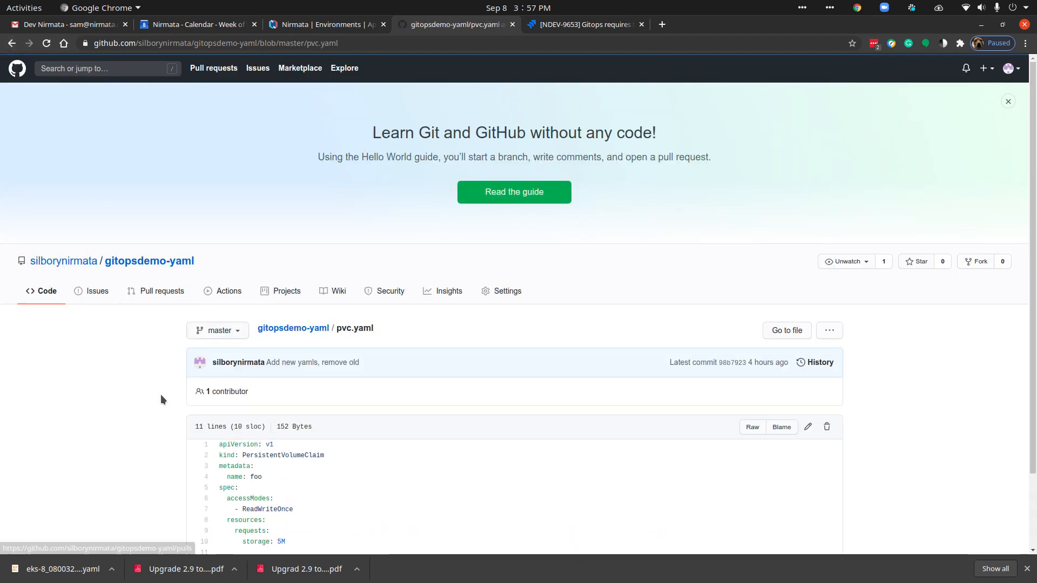
scroll(161, 395, down, 5)
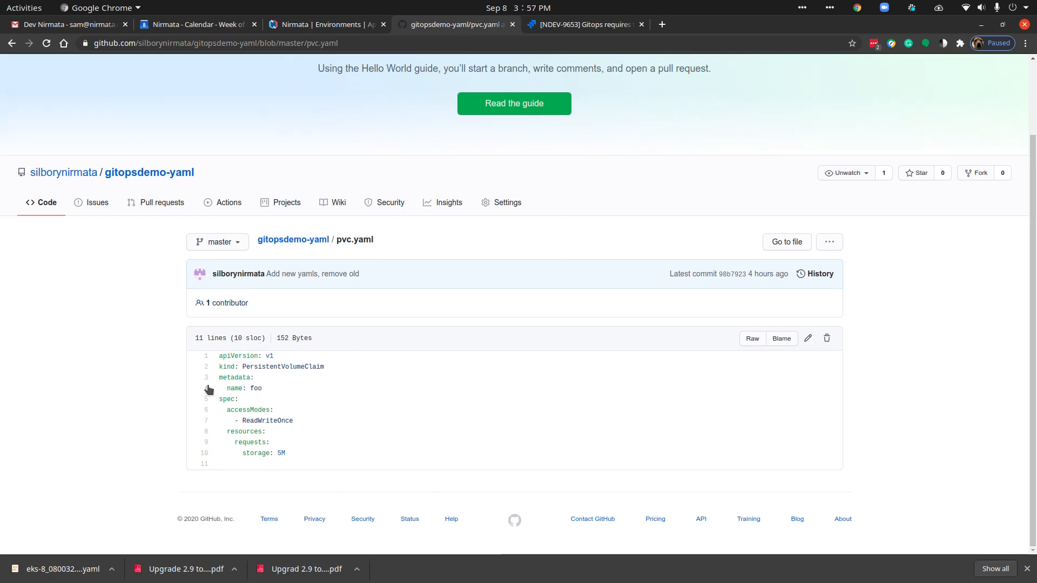
click(10, 44)
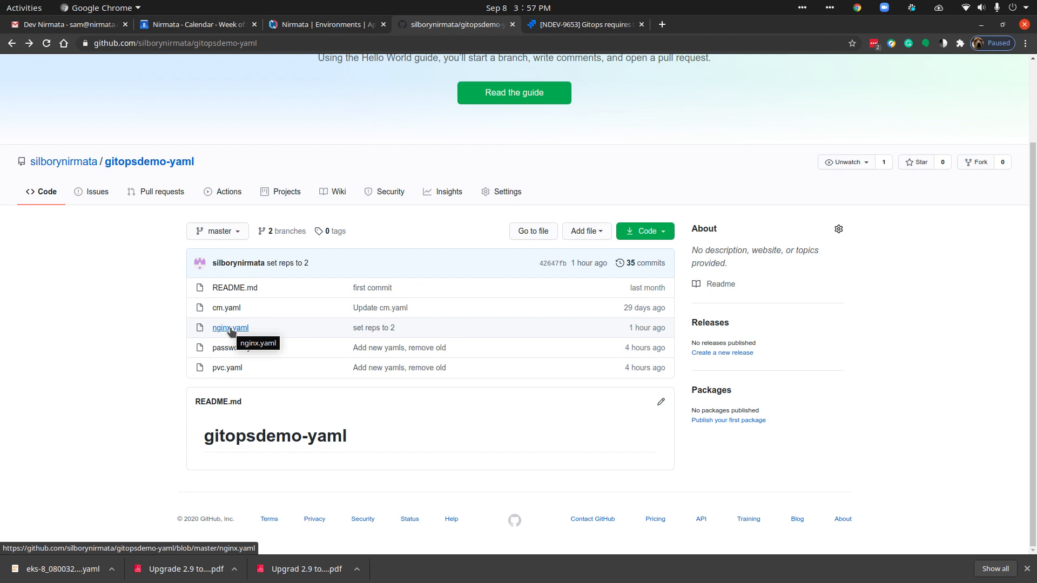
Step: Open nginx.yaml on the test branch for editing and set the deployment's replicas to 2
click(231, 328)
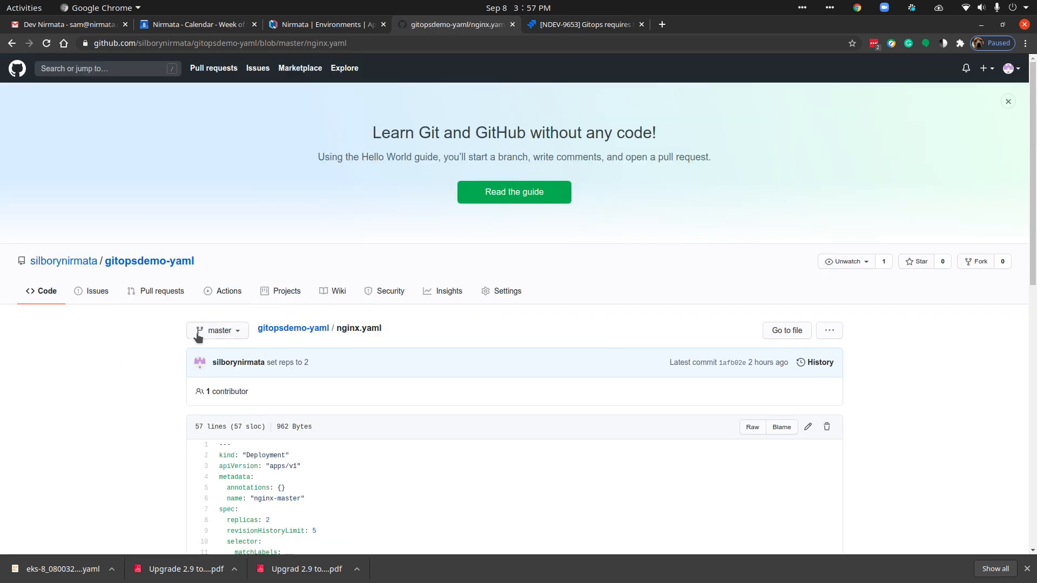
click(219, 331)
click(216, 434)
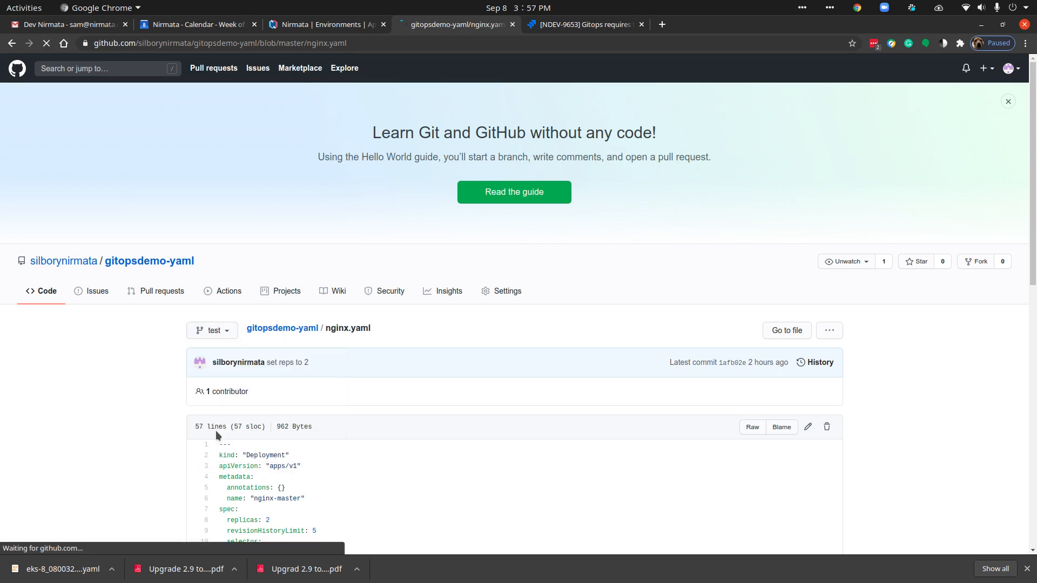
scroll(116, 329, down, 3)
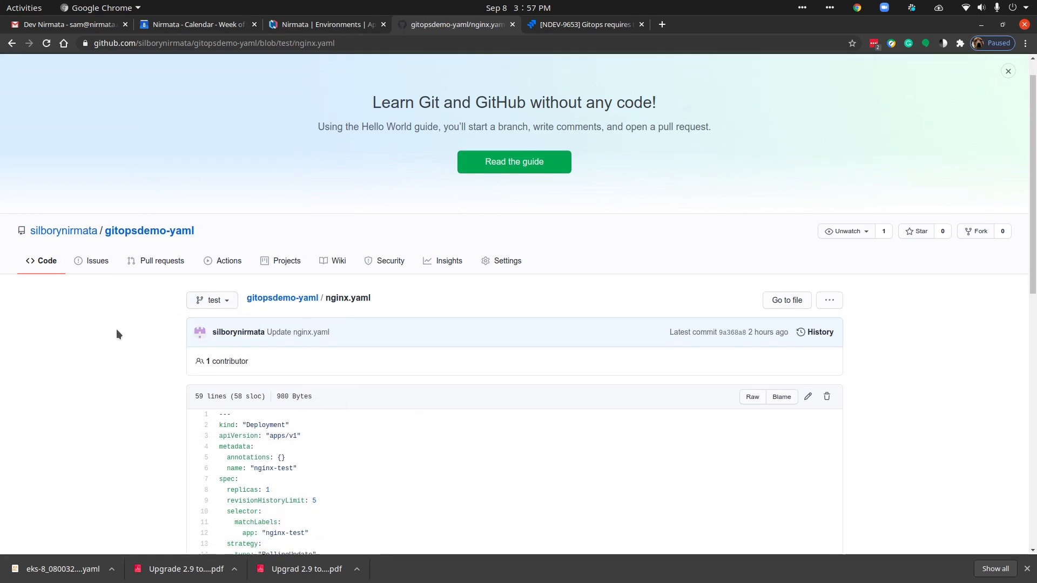
scroll(122, 299, down, 3)
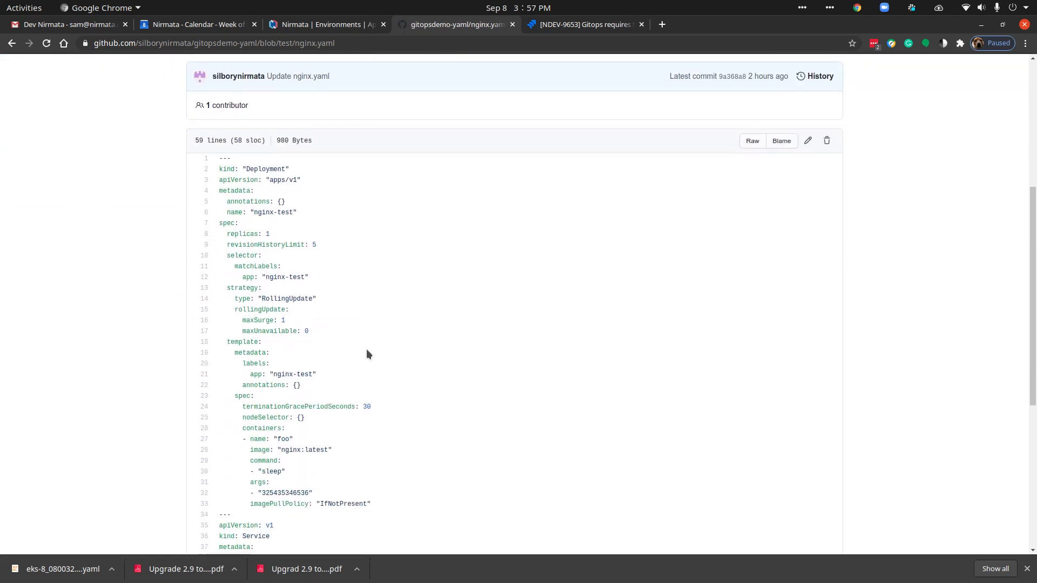
triple_click(263, 234)
click(808, 140)
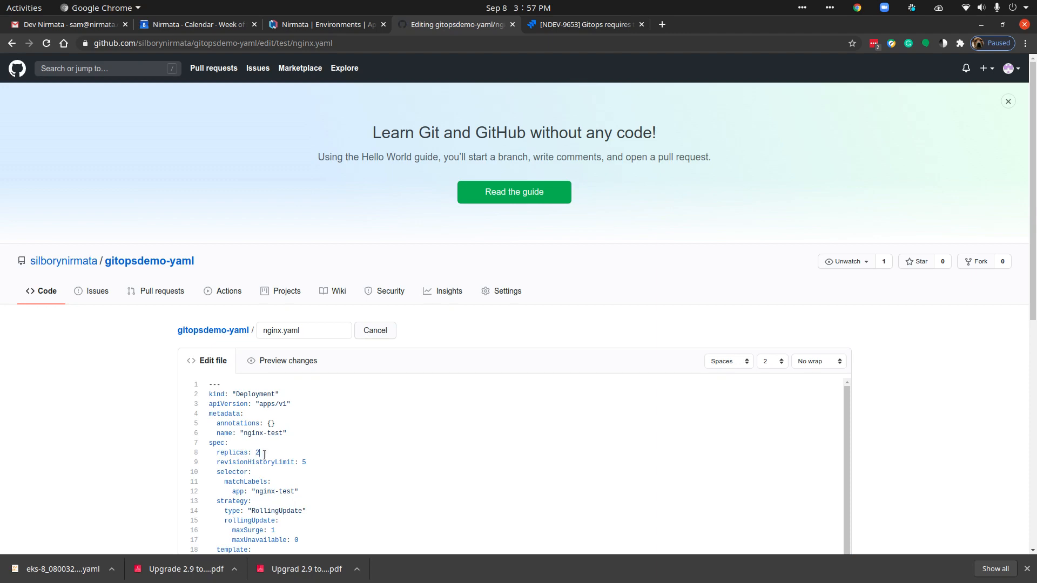
Step: Commit the nginx.yaml edit directly to the test branch with the commit message "set reps to 2"
scroll(905, 400, down, 8)
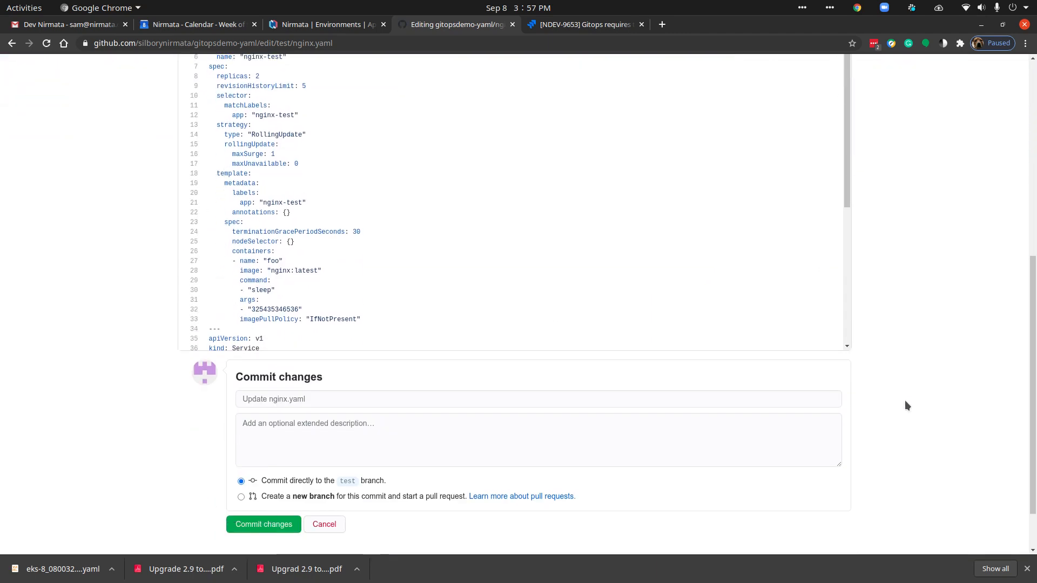
click(255, 341)
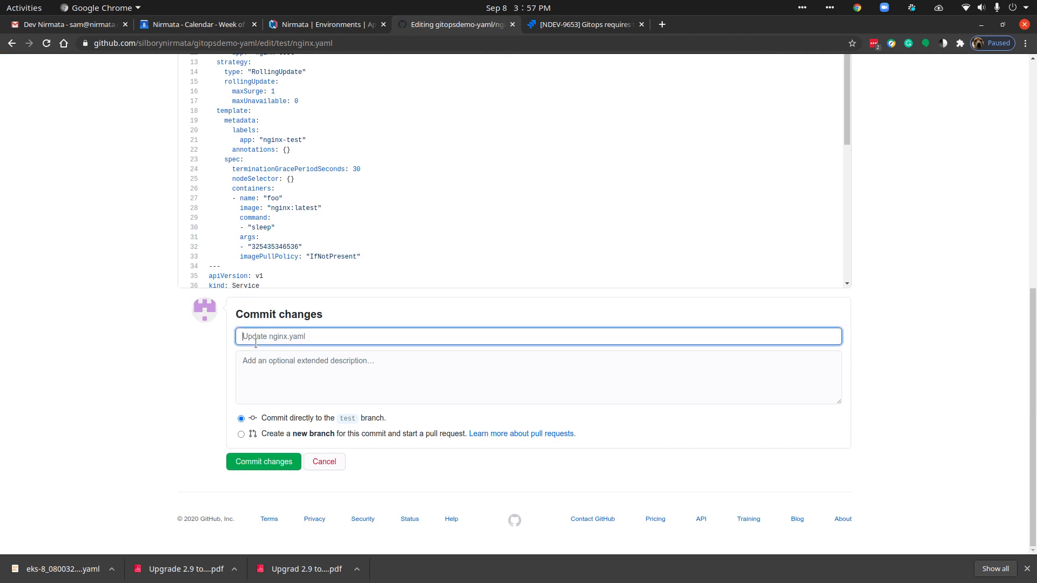
text(set reps to 2)
scroll(147, 324, up, 6)
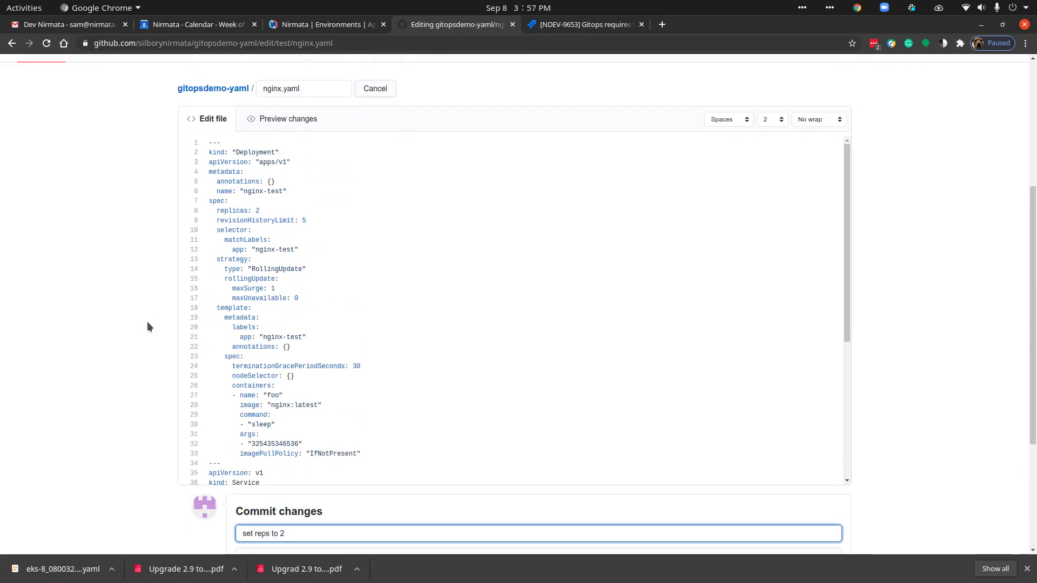
scroll(147, 324, down, 6)
click(278, 462)
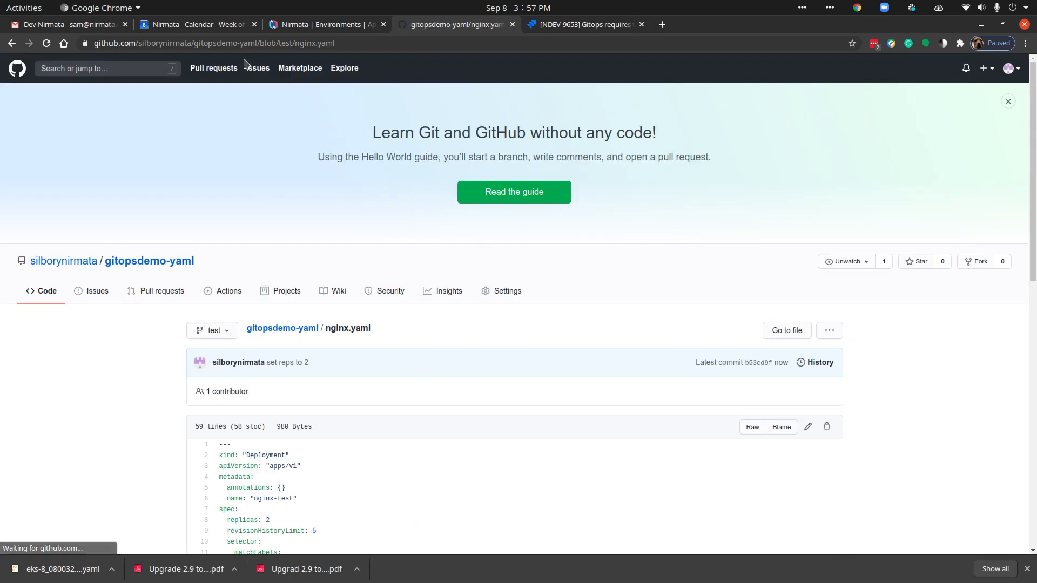
Step: Switch to Nirmata, sync nginx-git-env with its Git repository, and review the commit validation and last applied commit details
click(302, 24)
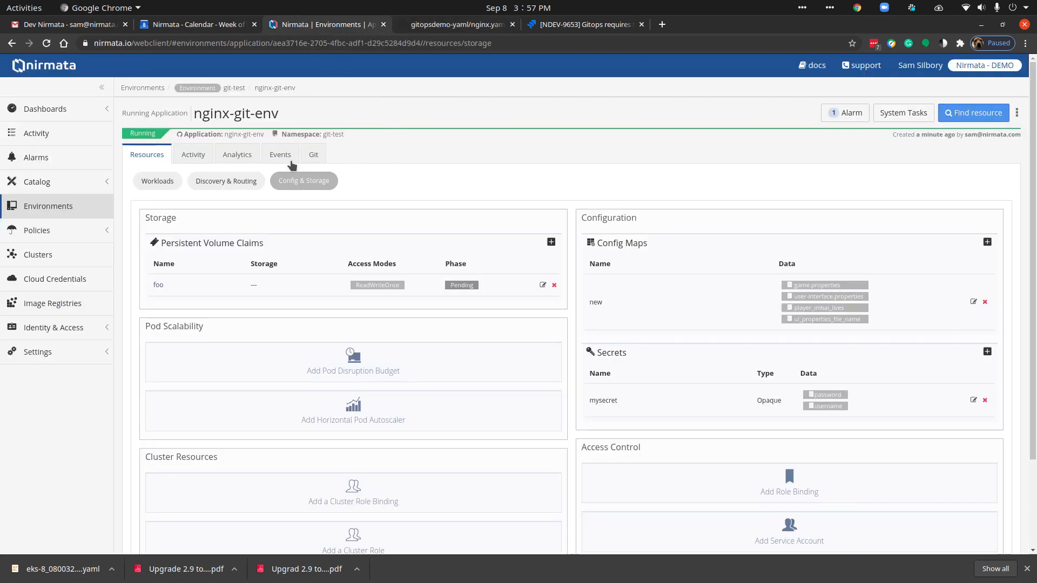
click(312, 156)
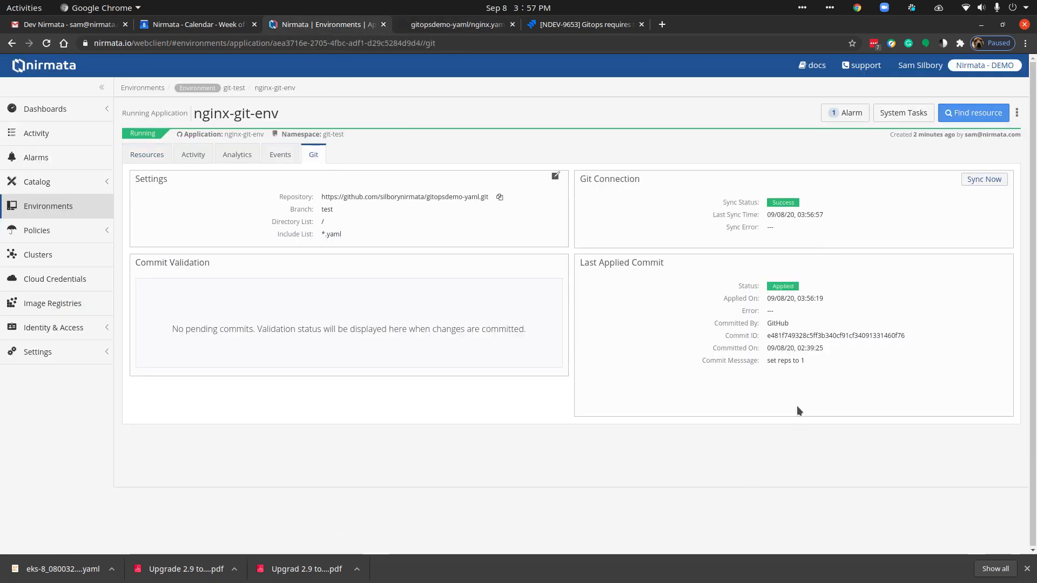
triple_click(769, 360)
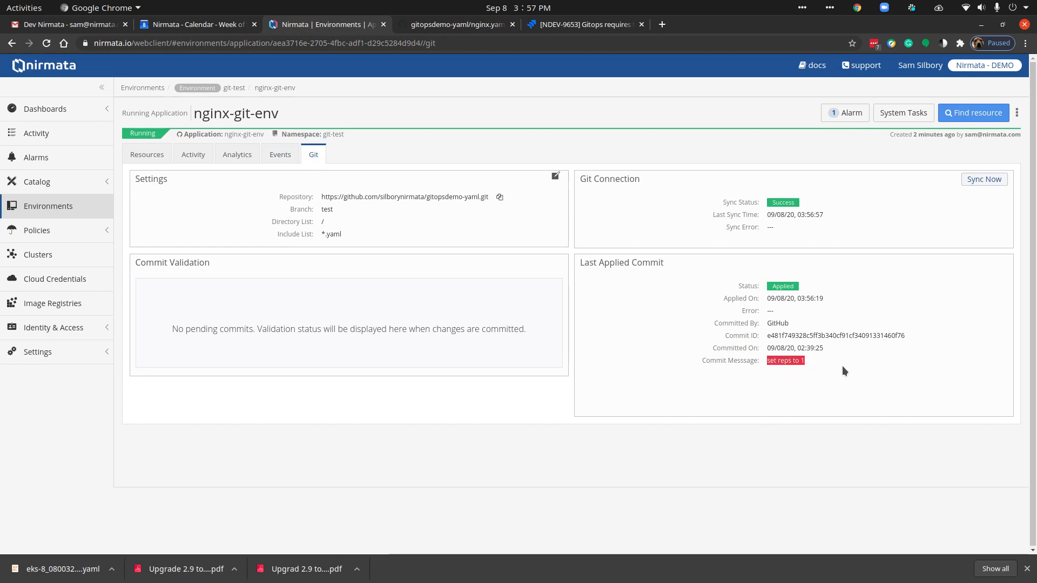
click(984, 181)
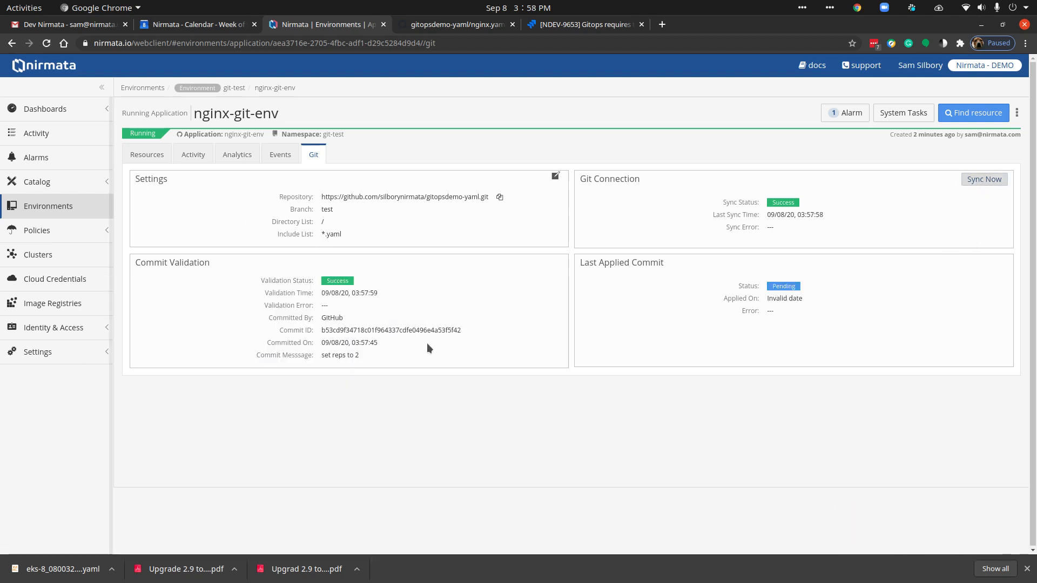
triple_click(341, 354)
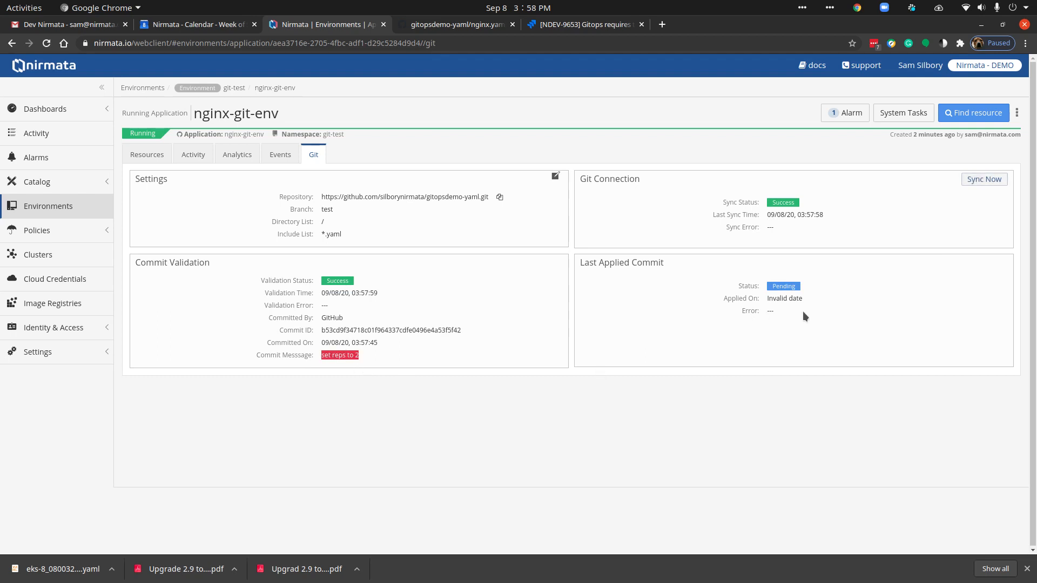
drag(802, 311, 736, 287)
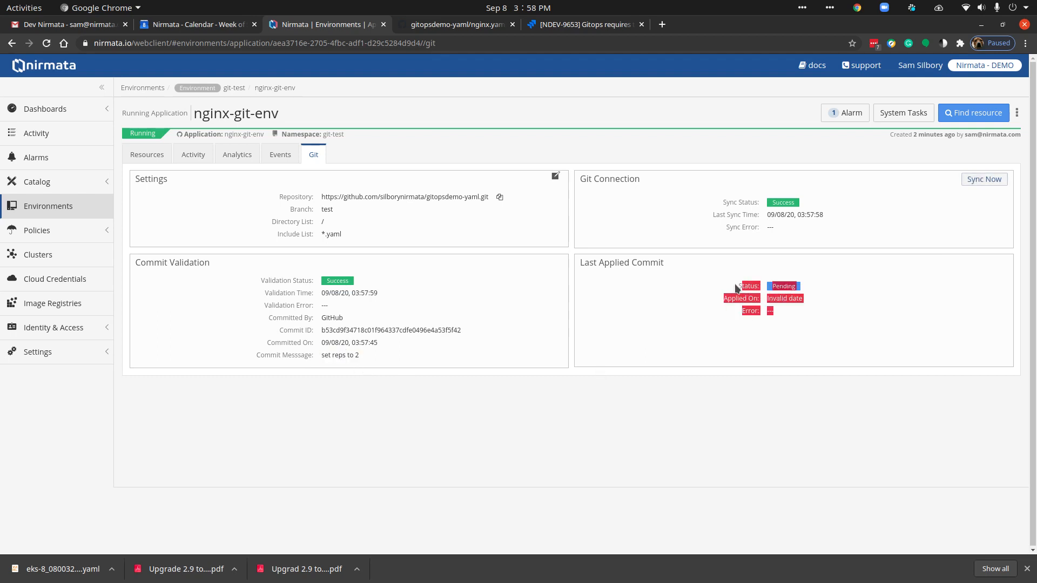
Step: Check the update policy in the git-test environment's settings and return to the nginx-git-env application
click(234, 87)
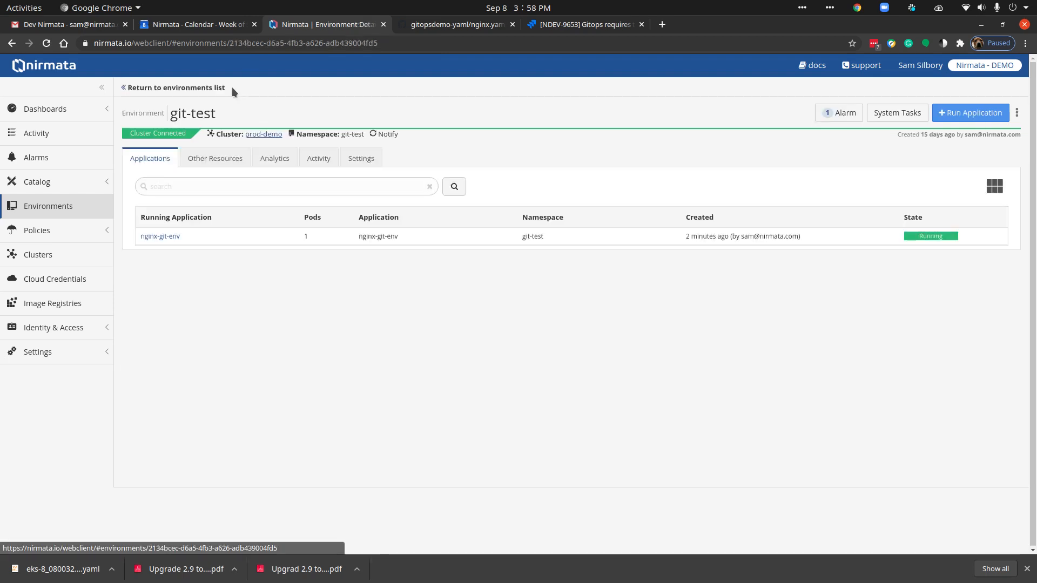
click(359, 158)
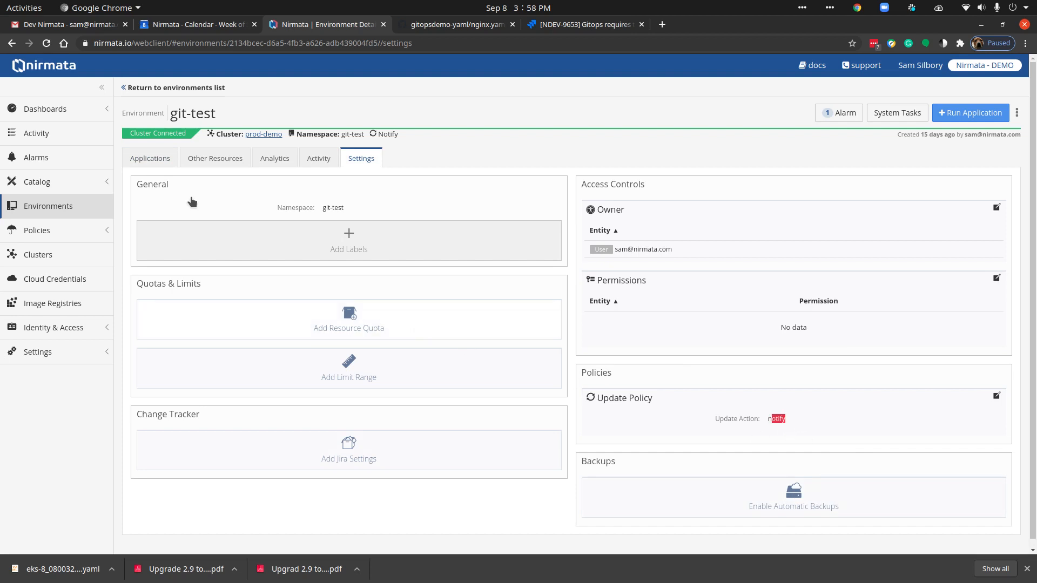
click(145, 161)
click(161, 237)
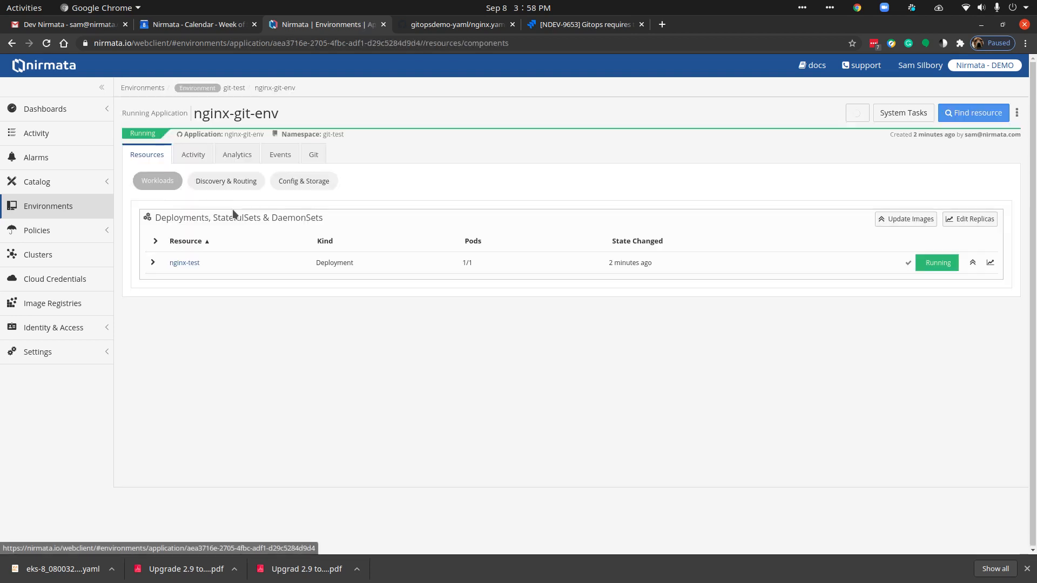
Step: Reload the application page, review the replica difference in the nginx-test change request, and accept all changes
click(46, 43)
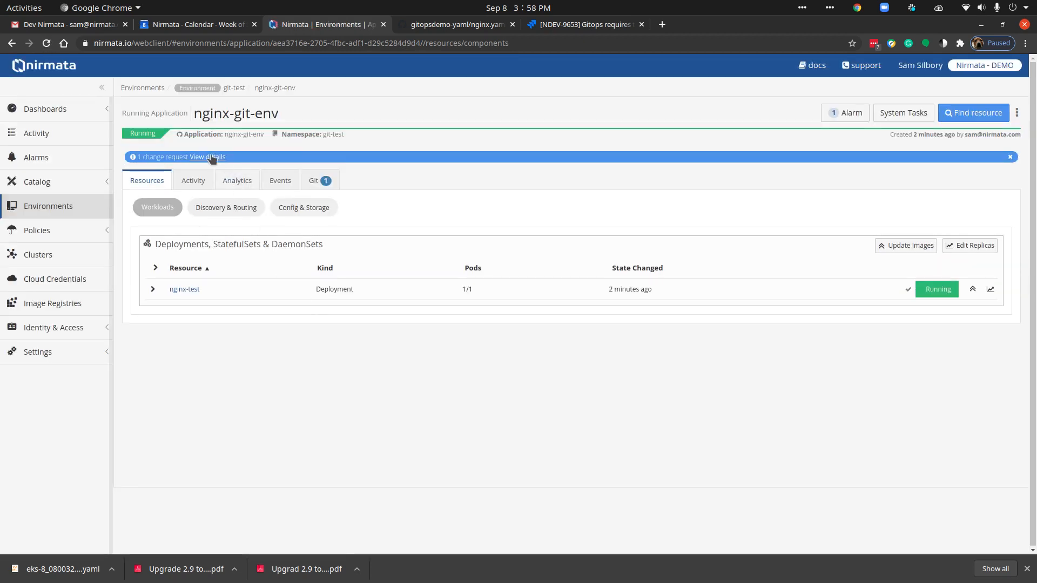
click(210, 158)
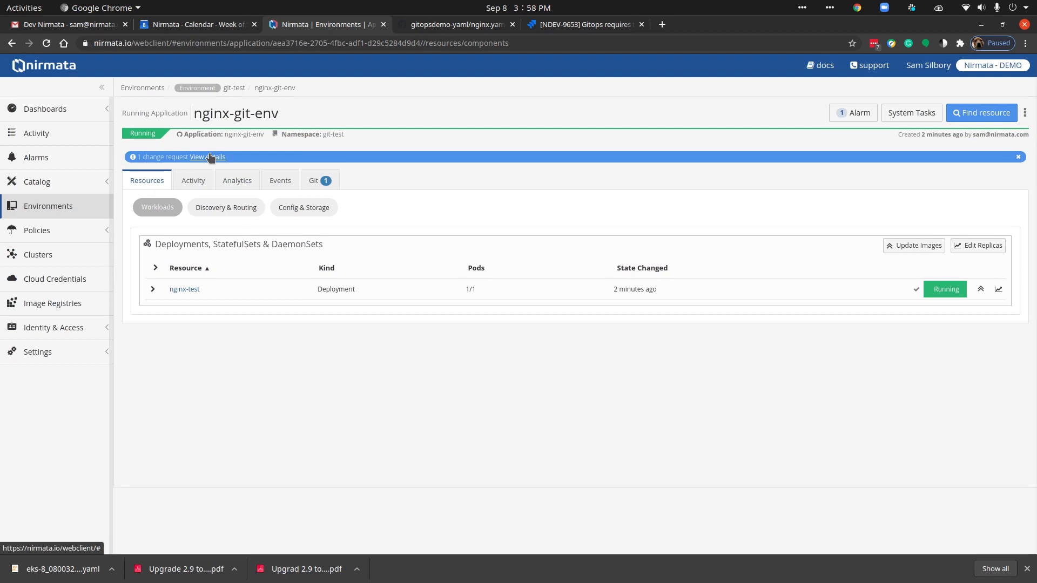
click(985, 134)
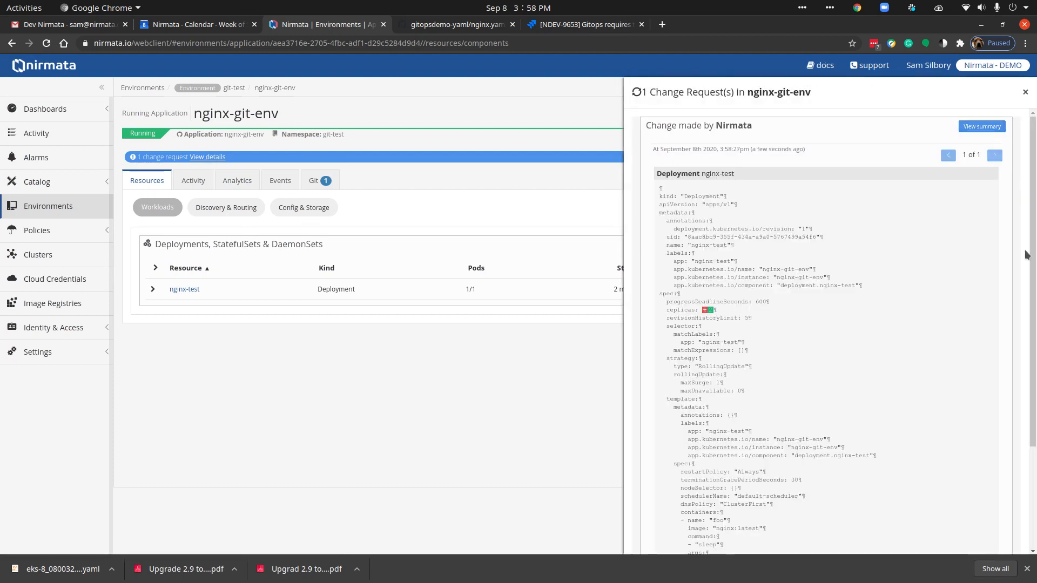
drag(717, 311, 701, 309)
scroll(860, 312, down, 5)
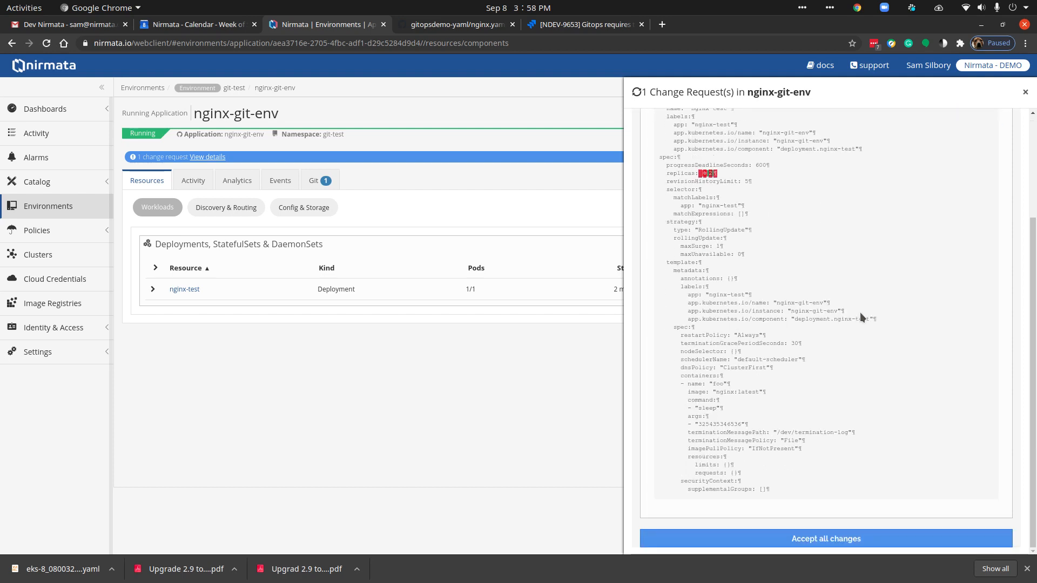
click(839, 538)
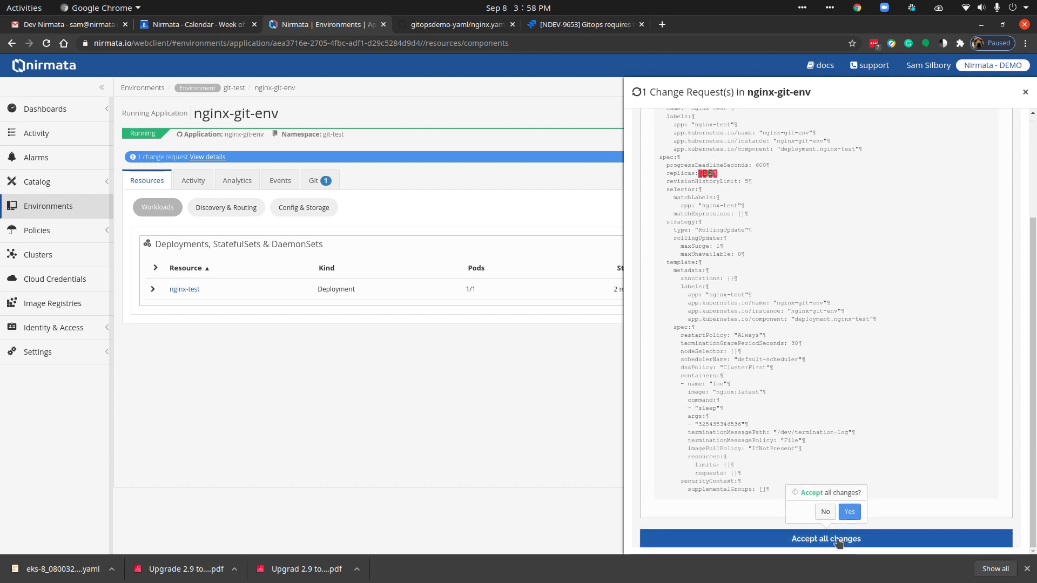
click(848, 512)
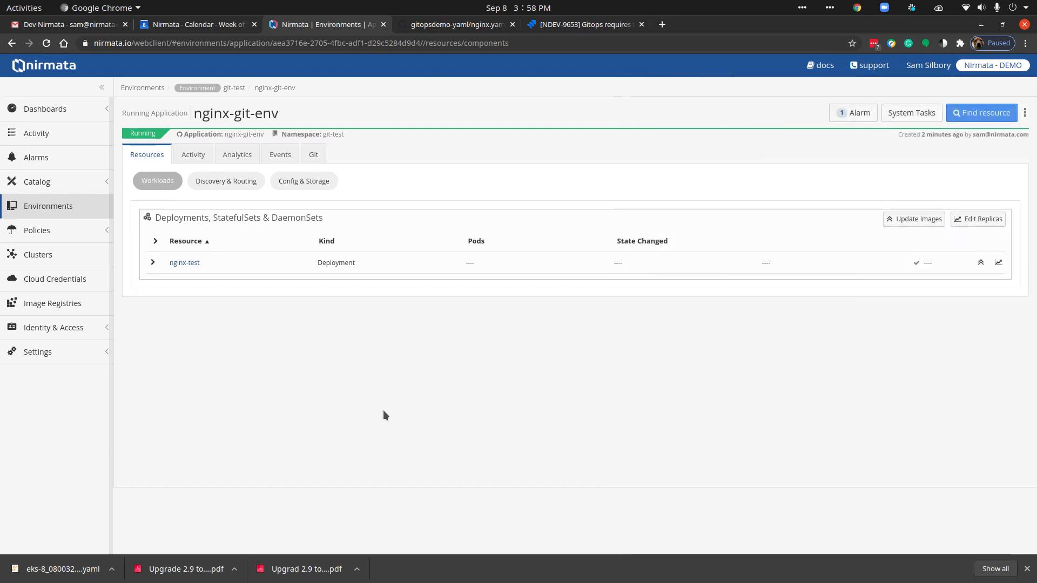
Step: Examine the nginx-test deployment's pods and the application's last applied commit message
click(153, 263)
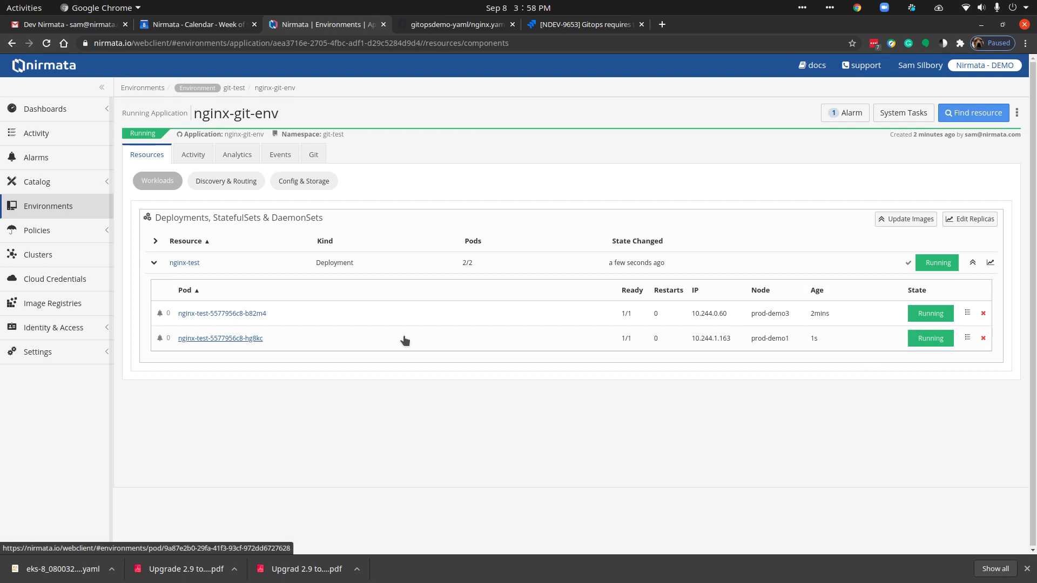
click(313, 155)
drag(727, 274, 813, 358)
triple_click(813, 358)
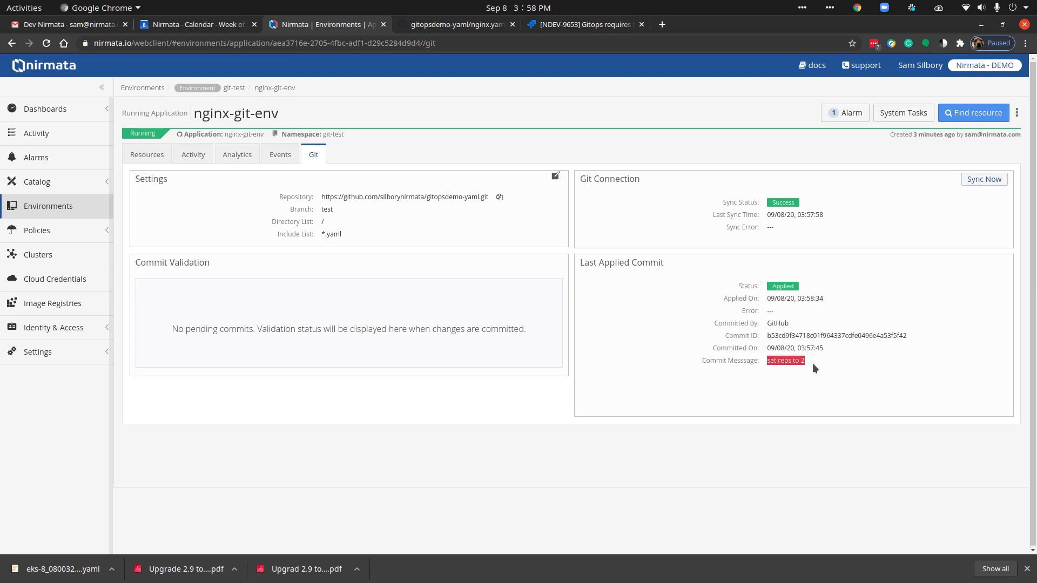
drag(705, 358, 813, 363)
click(798, 360)
Step: Switch to GitHub, open nginx.yaml on the master branch for editing, and set the deployment's replicas to 3
click(435, 27)
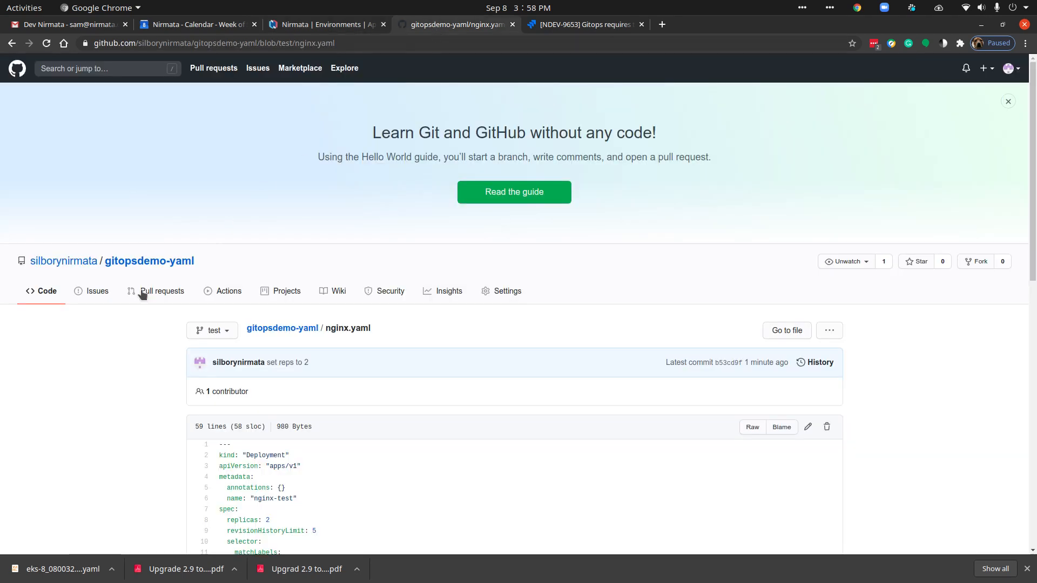
click(215, 332)
click(219, 417)
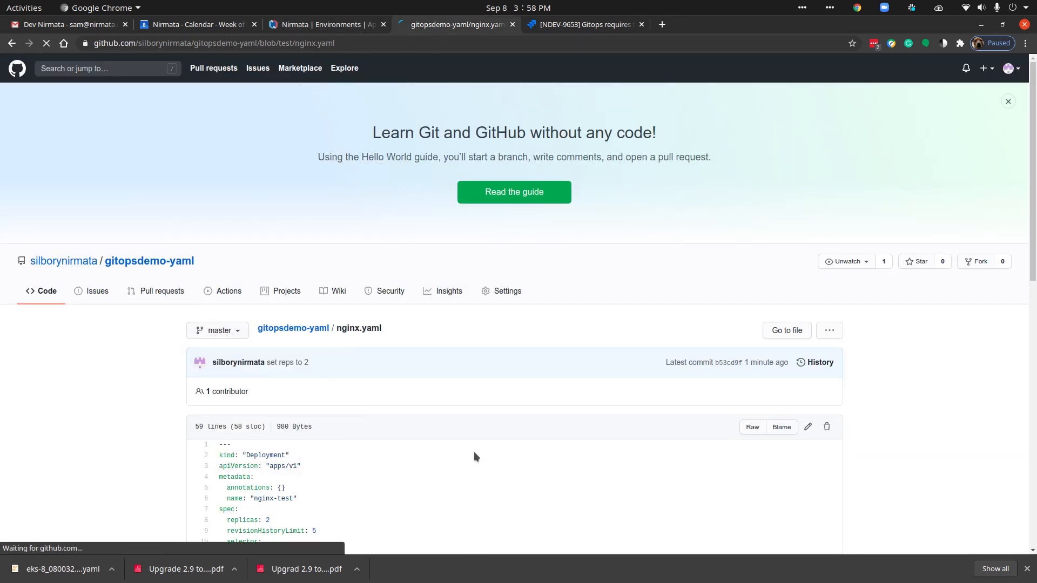
scroll(465, 434, down, 3)
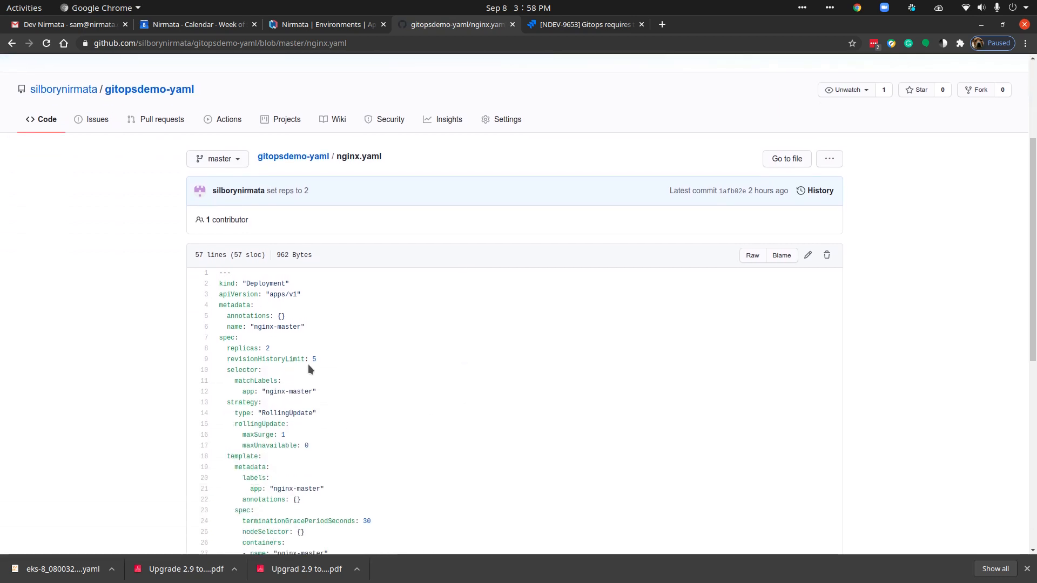
click(808, 255)
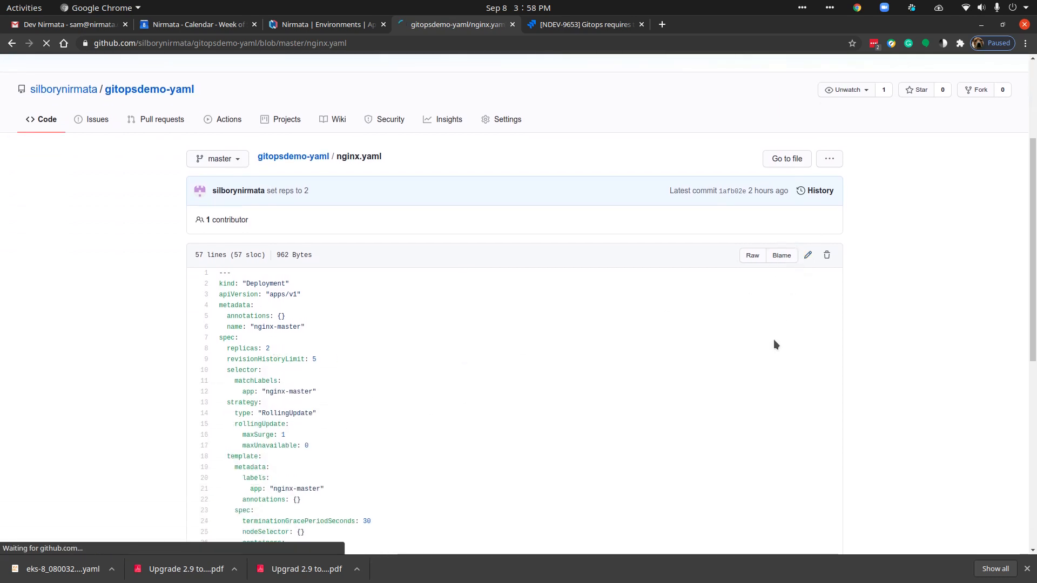
click(263, 454)
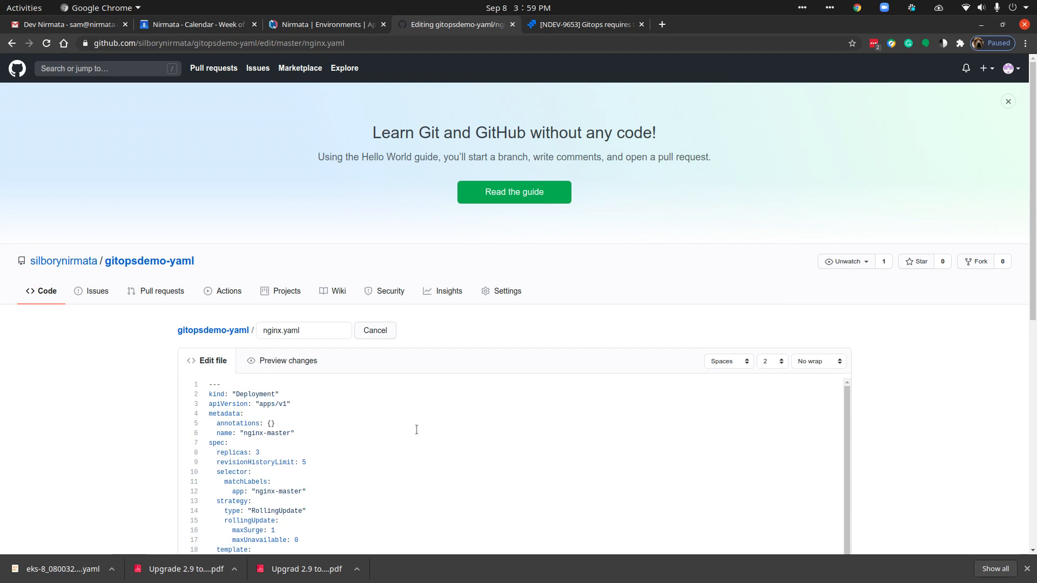
Step: Commit the nginx.yaml edit directly to the master branch with the commit message "set reps to 3"
scroll(888, 439, down, 8)
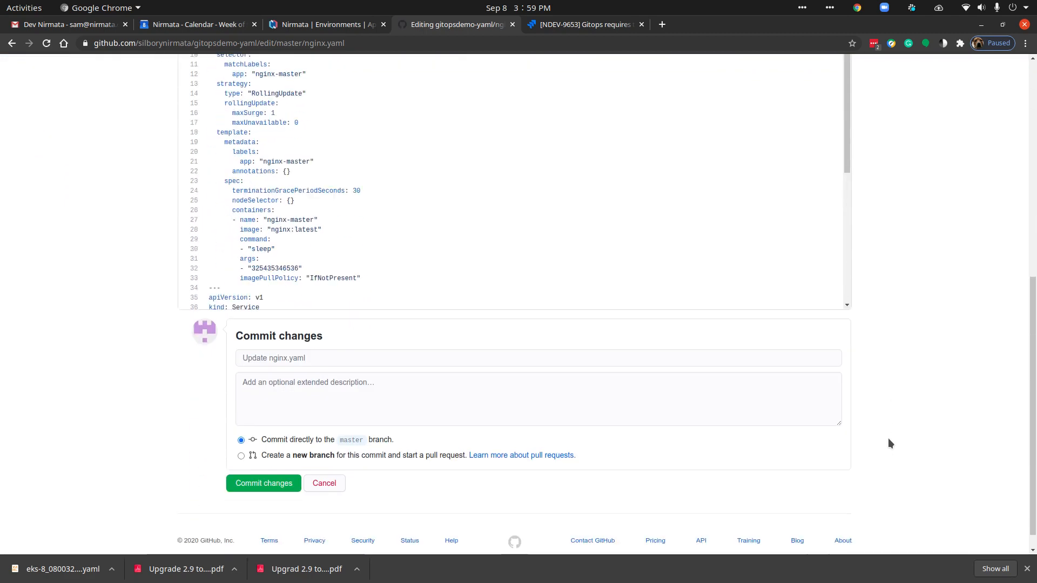
click(288, 346)
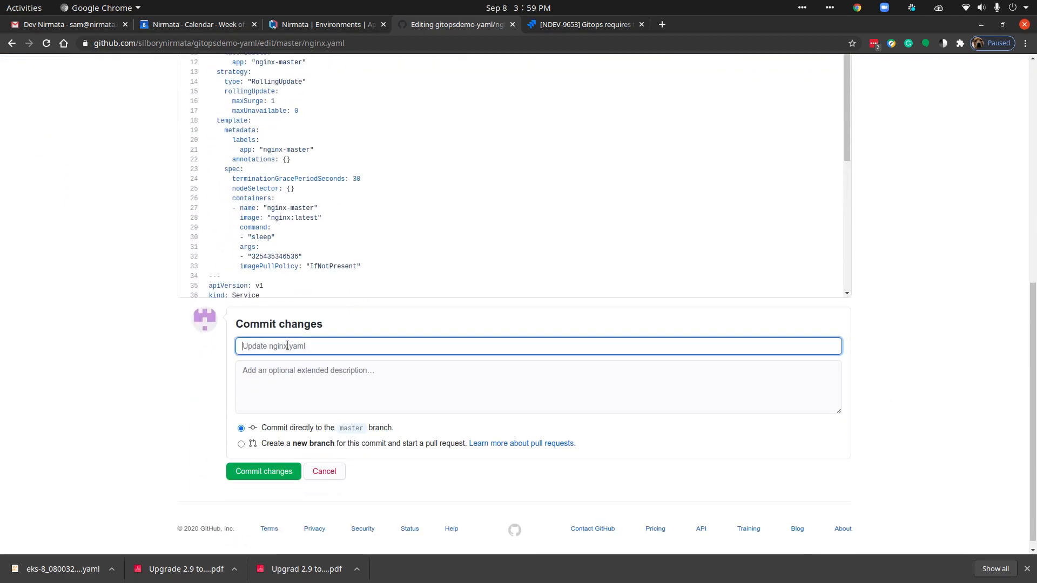
text(set reps to 3)
click(241, 471)
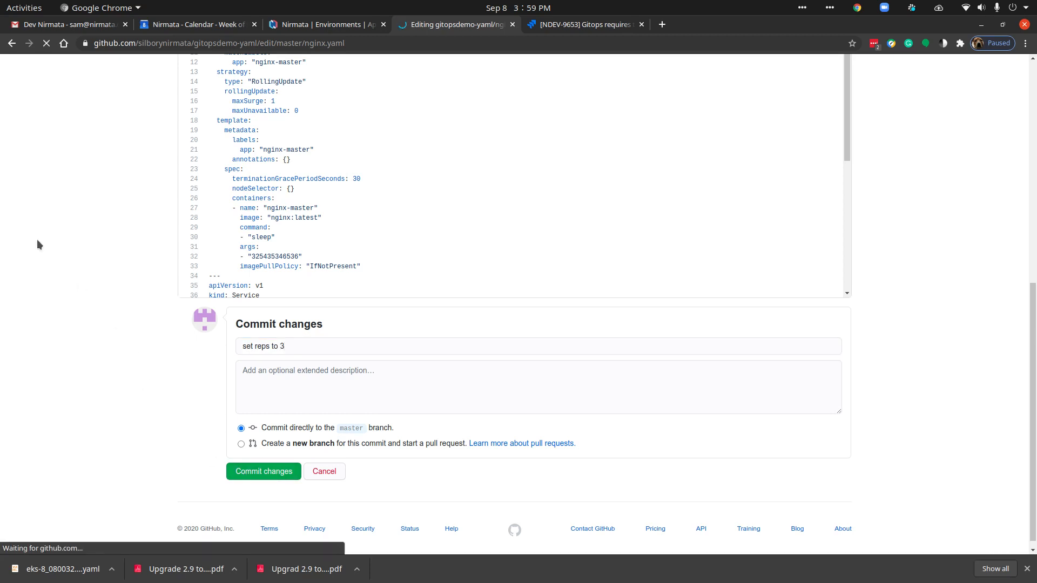
Step: Compare nginx.yaml on the test branch with the version on the master branch
click(224, 330)
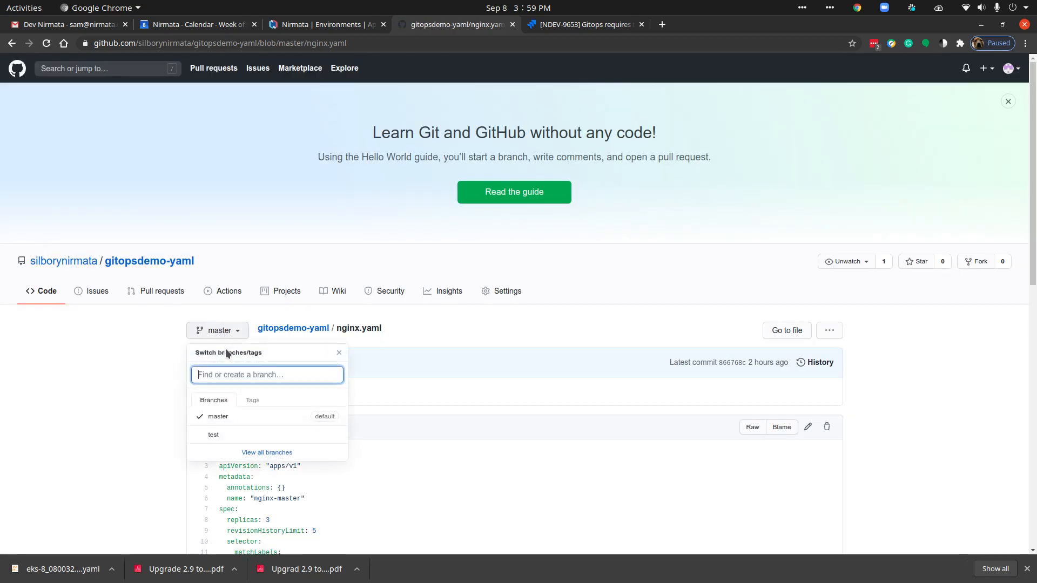
click(213, 435)
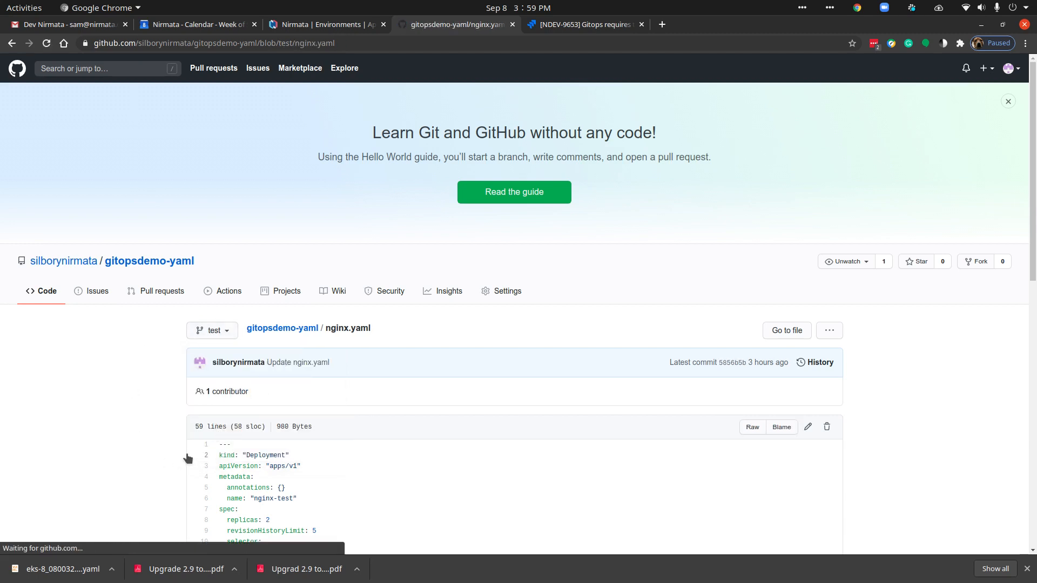
click(214, 331)
click(218, 414)
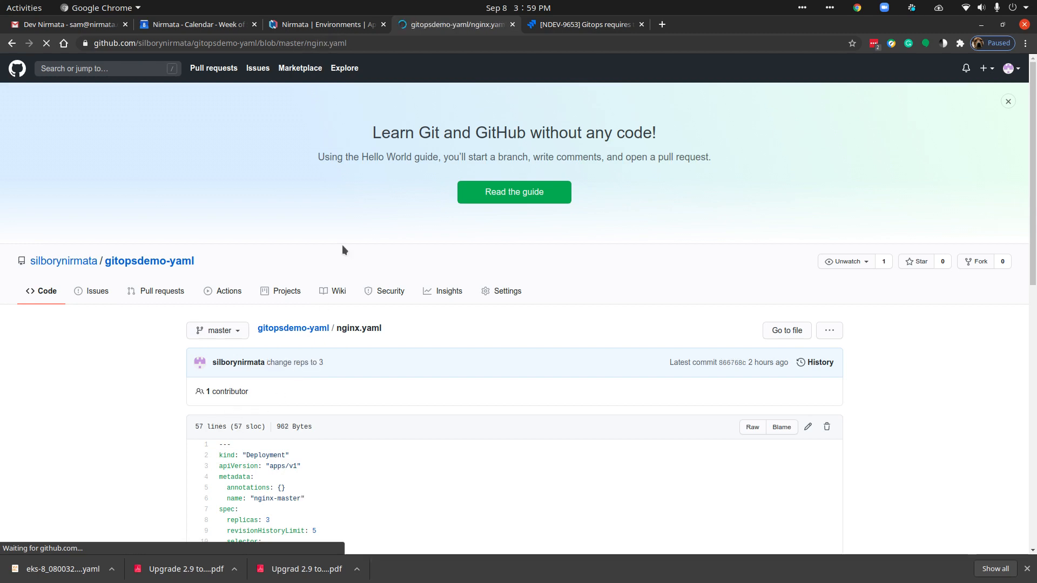
Step: Switch to Nirmata and open the catalog that holds the nginx-git-cat application
click(303, 25)
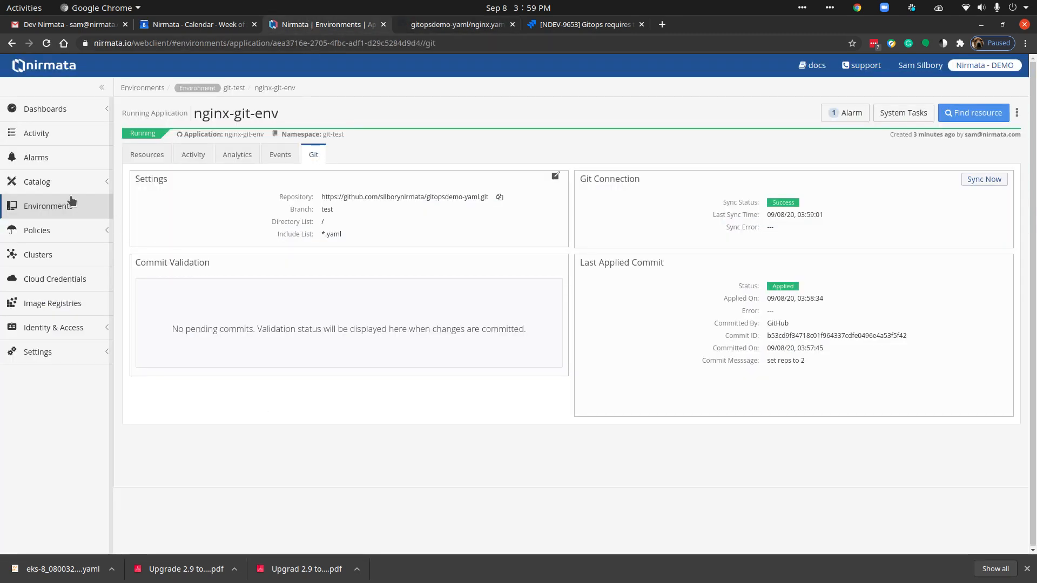
click(39, 182)
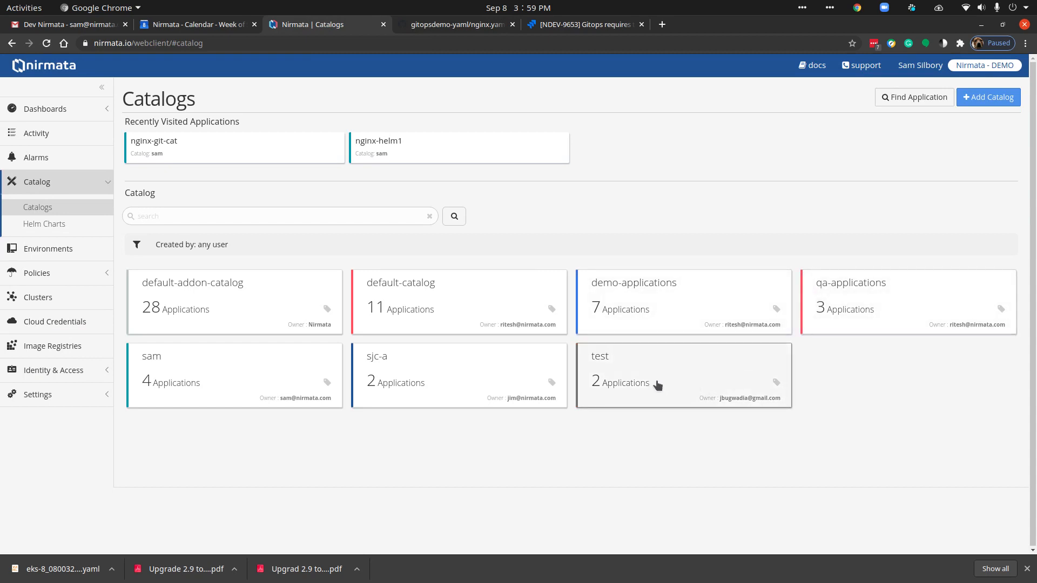
click(175, 352)
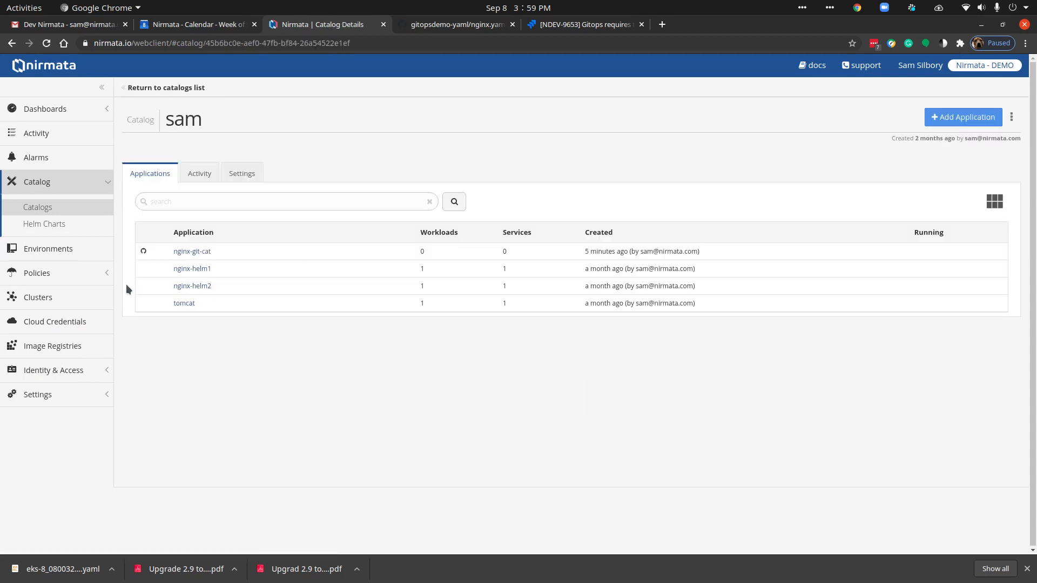
Step: Open the nginx-git-cat catalog application, sync it with its Git repository, and view its releases
click(192, 251)
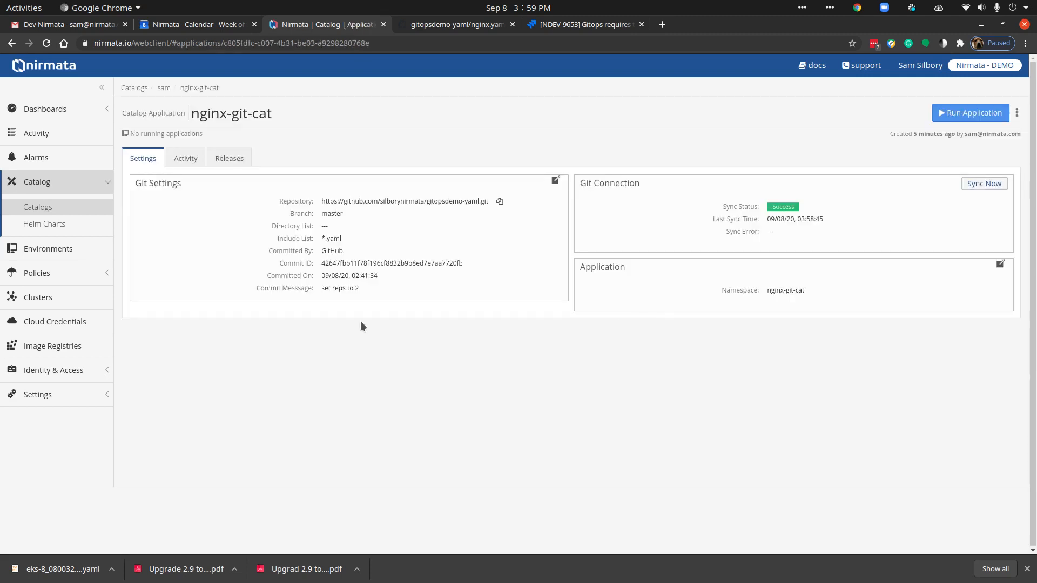
triple_click(340, 287)
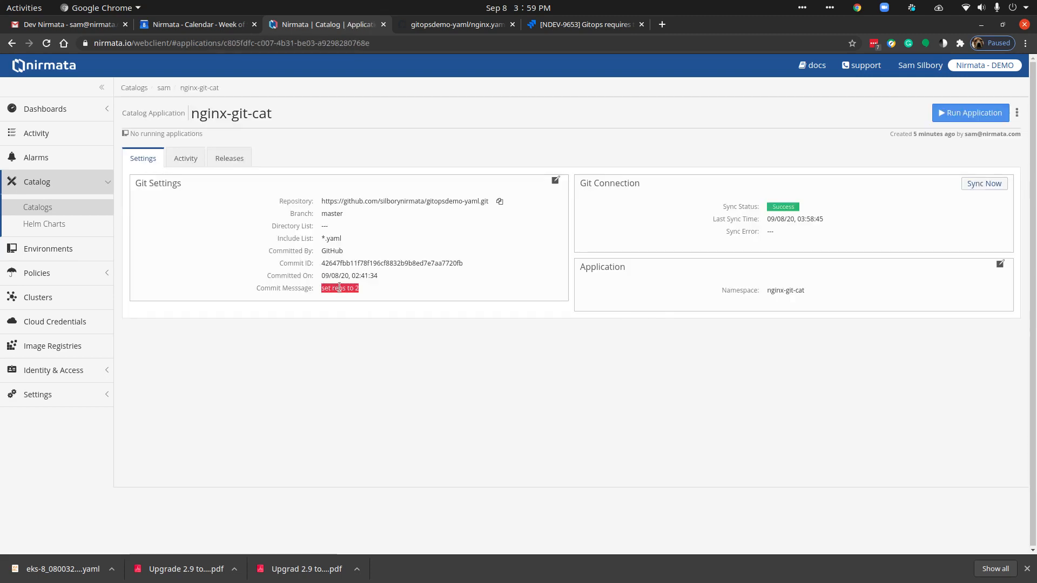
click(991, 183)
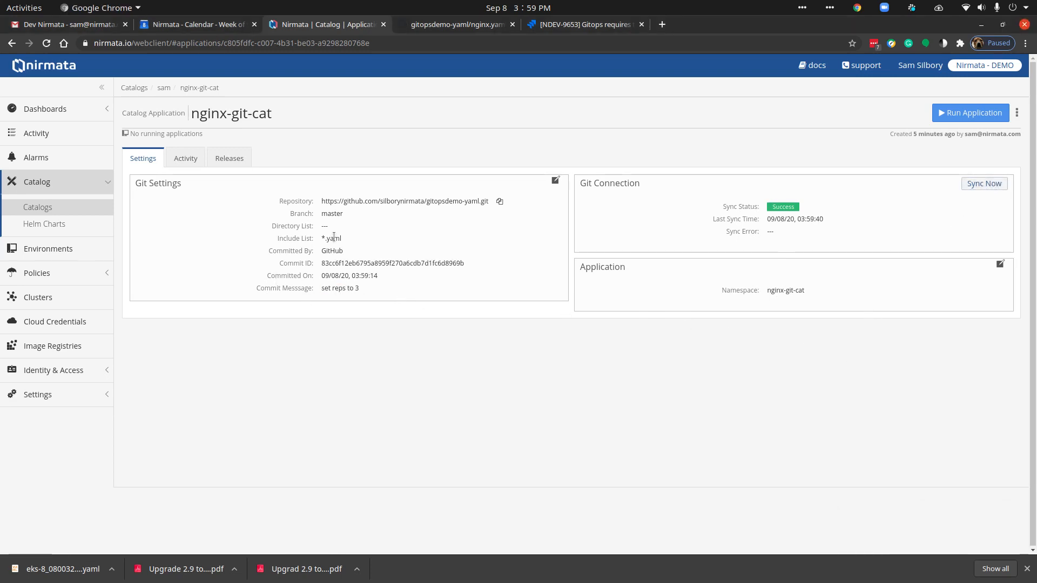
click(228, 162)
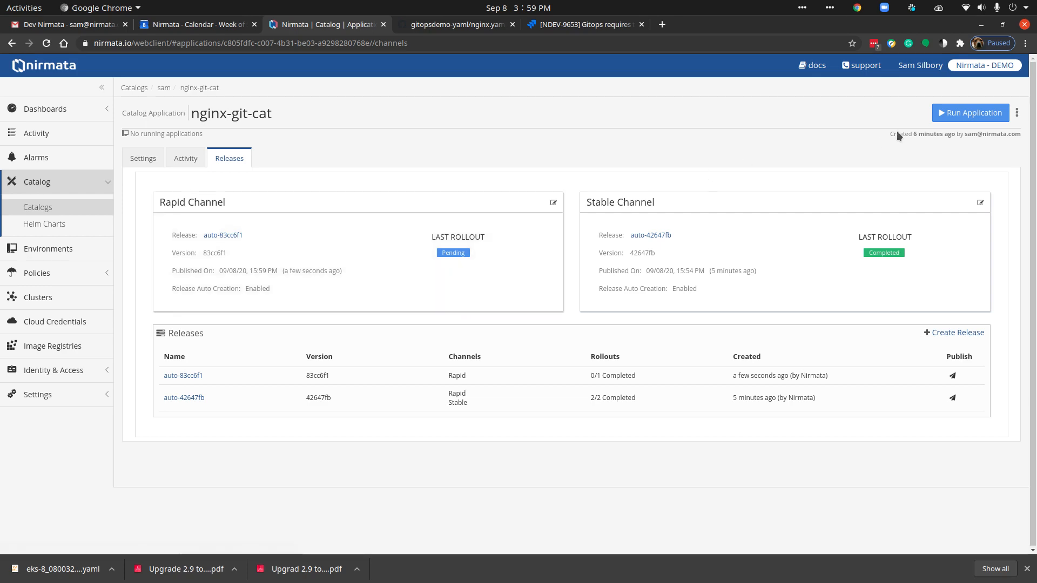
Step: Run the nginx-git-cat application as nginx-cat-git in the gitops-demo environment on the Stable channel
click(944, 114)
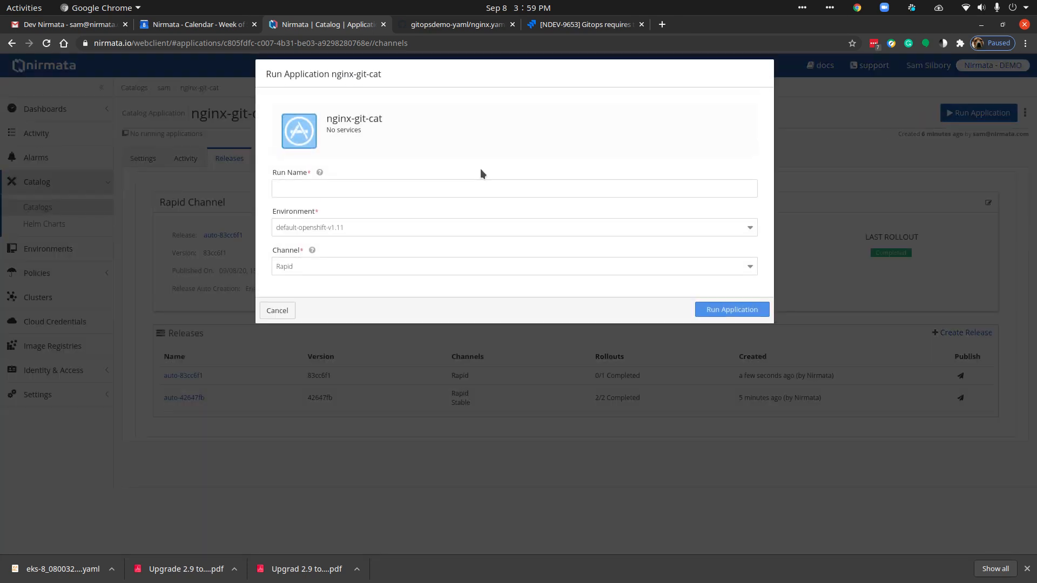
click(287, 188)
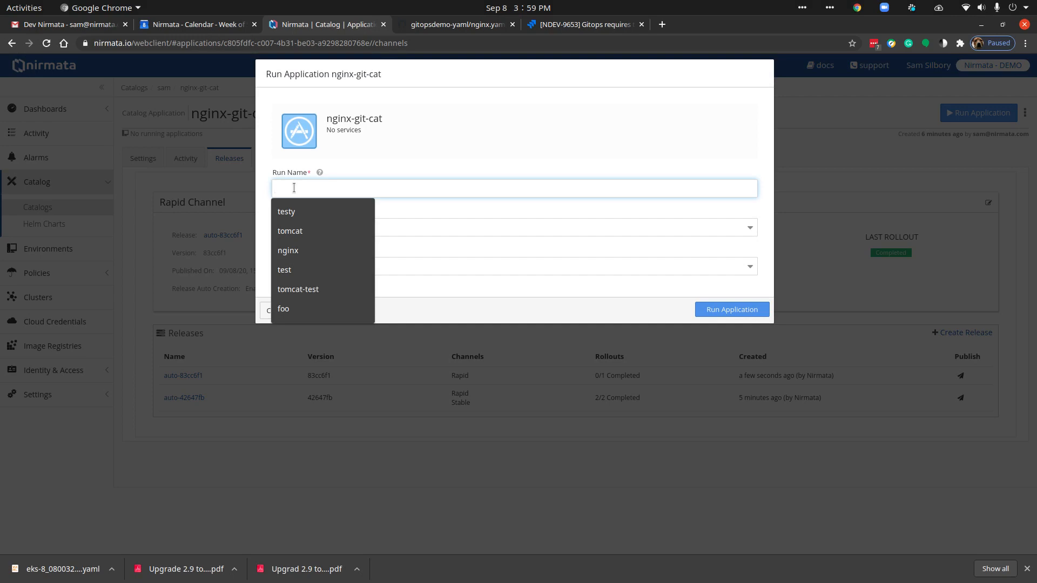
text(nginx-cat-git)
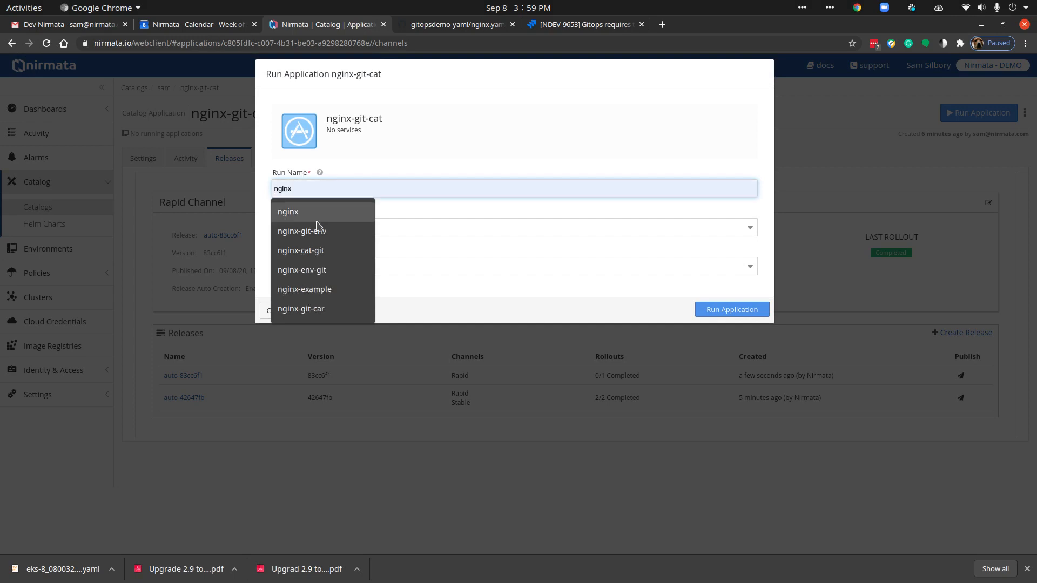
click(311, 251)
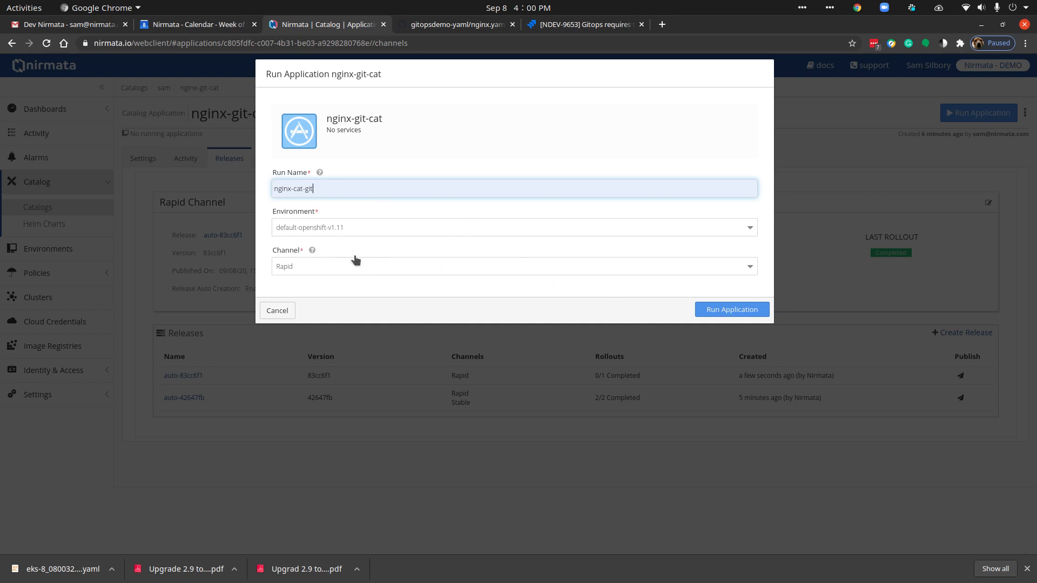
click(326, 232)
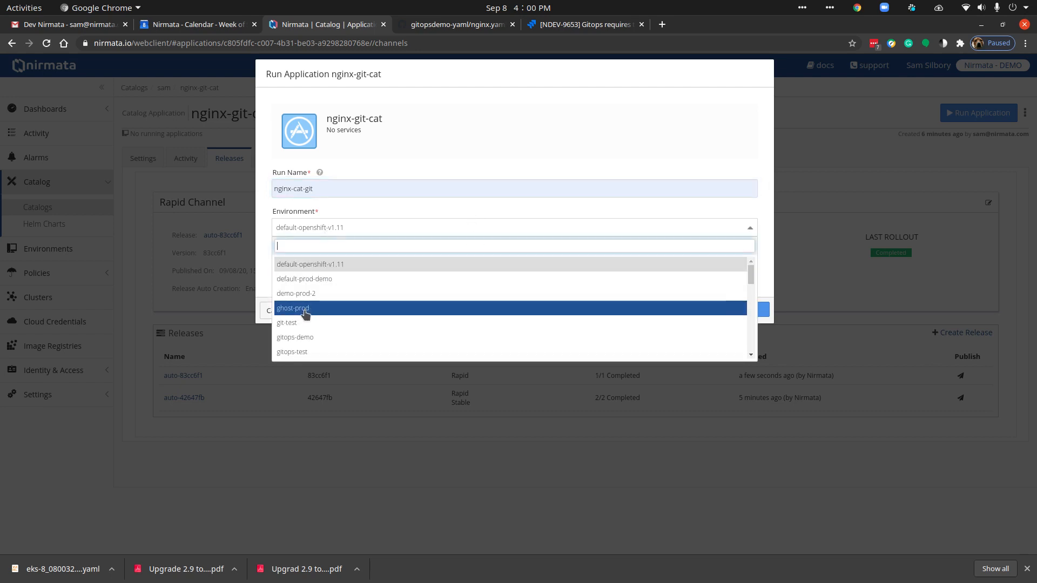
click(305, 339)
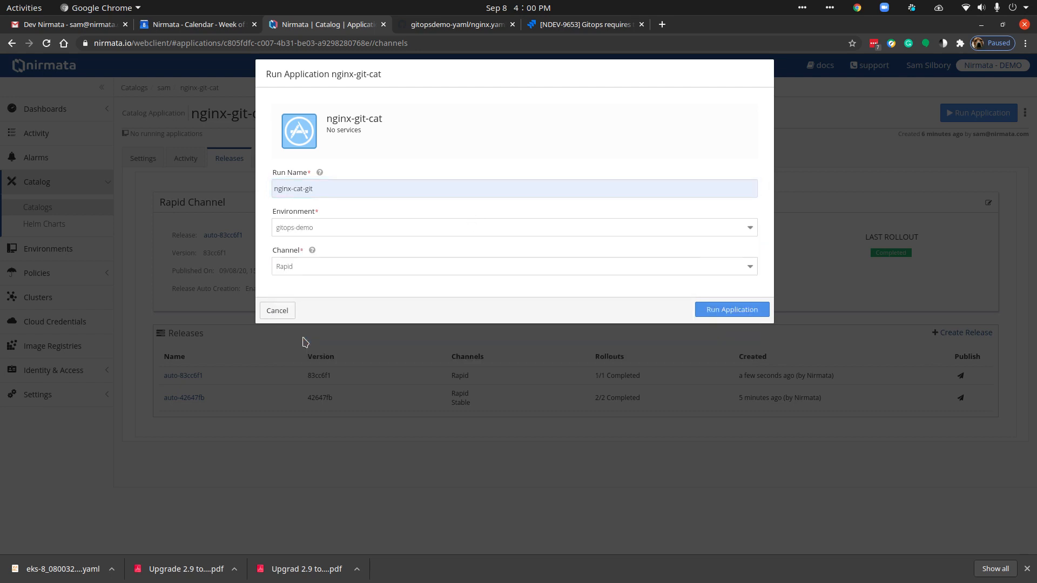
click(516, 266)
click(340, 316)
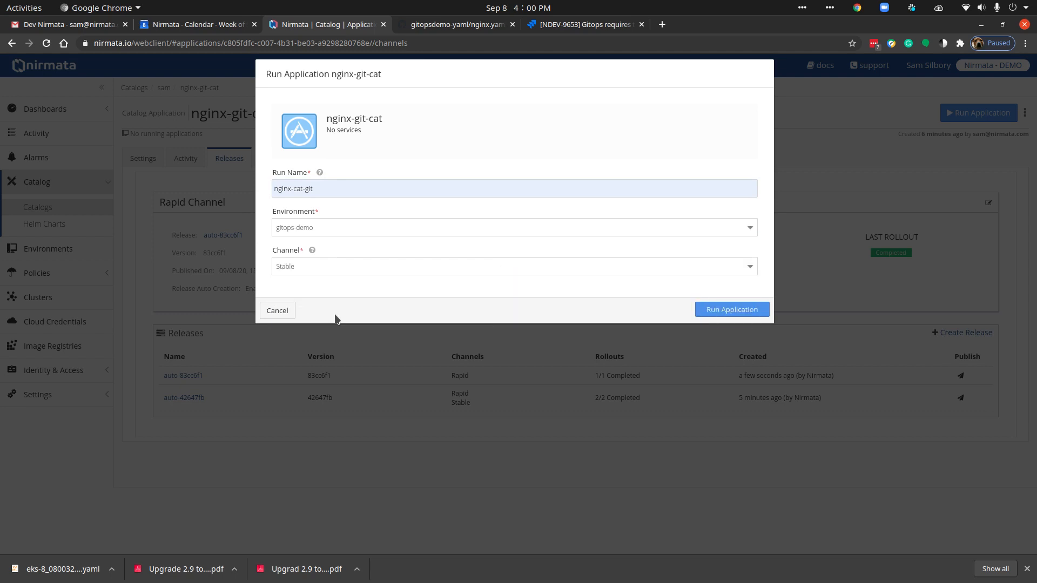
click(723, 311)
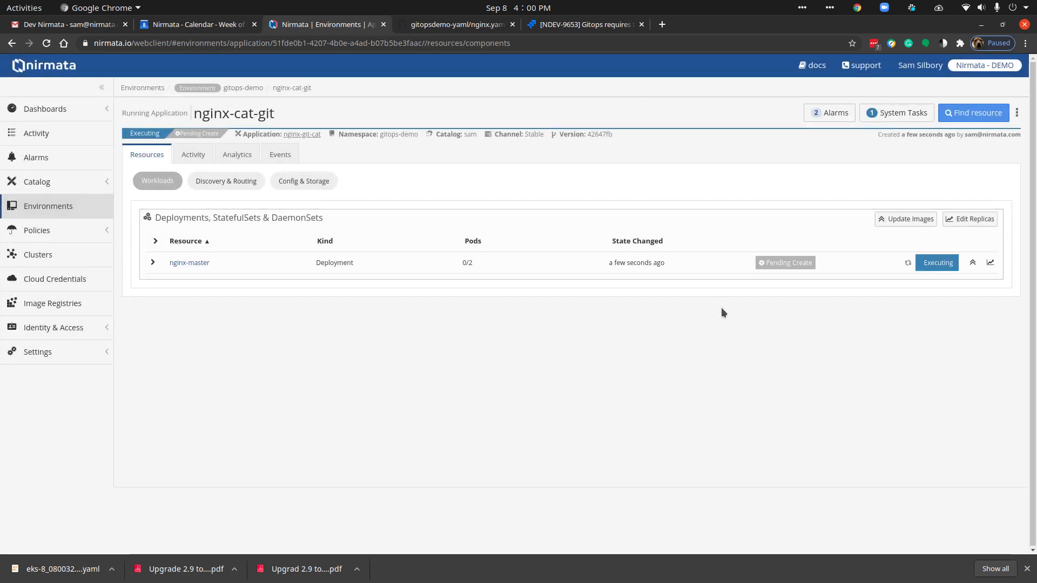
Step: Compare the pods of the nginx-master deployment with the replicas value in nginx.yaml on GitHub's master branch
click(156, 265)
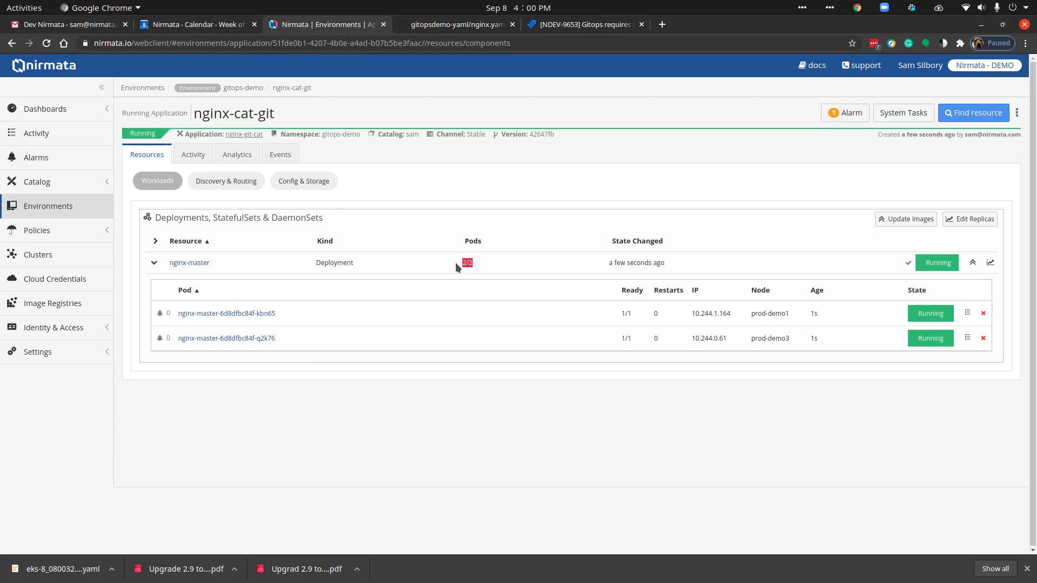
click(423, 25)
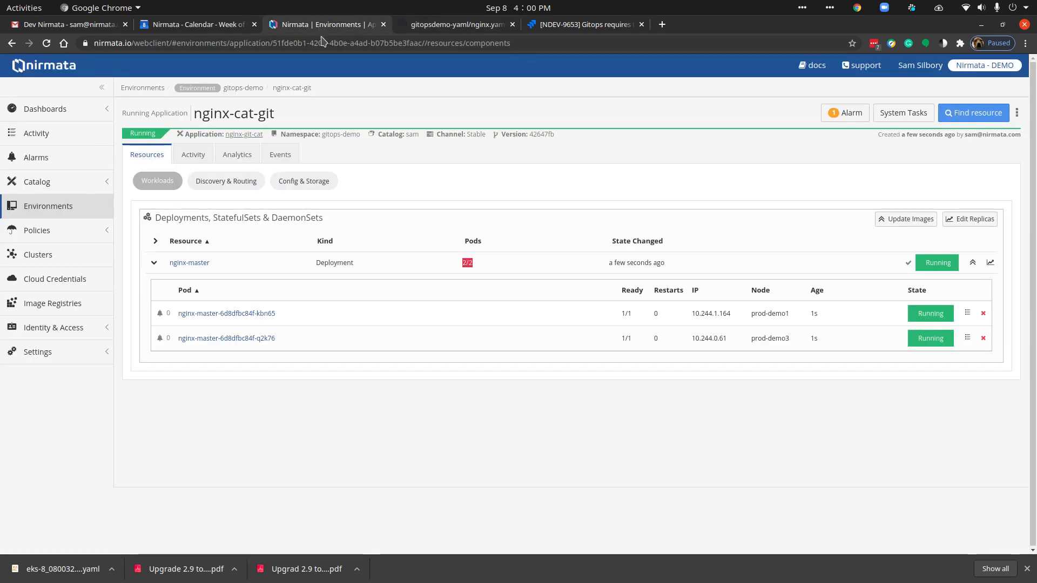
click(324, 24)
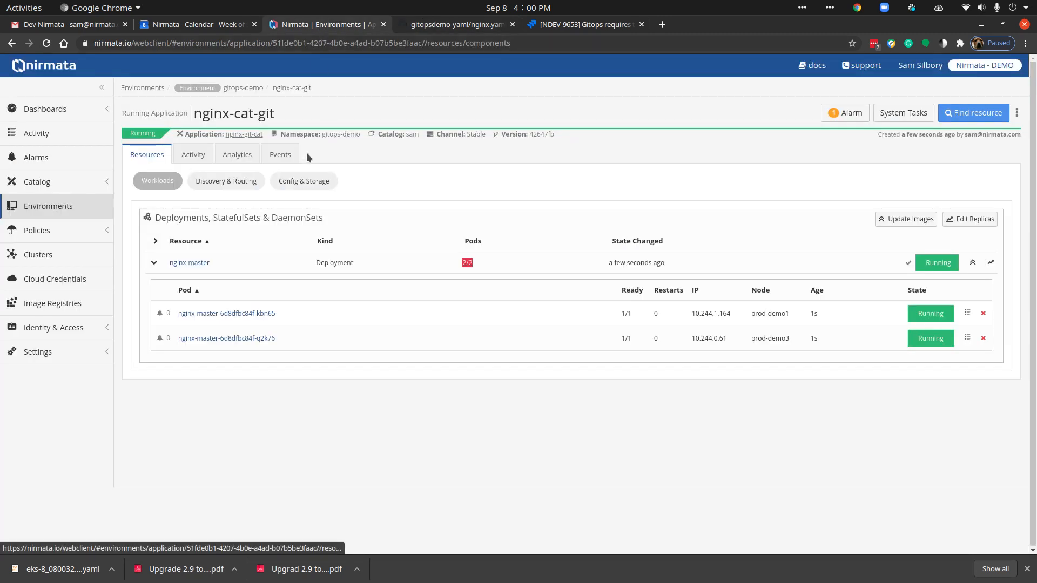
Step: Check the commit message in nginx-git-cat's Git settings and the channel used by the running nginx-cat-git application
click(241, 134)
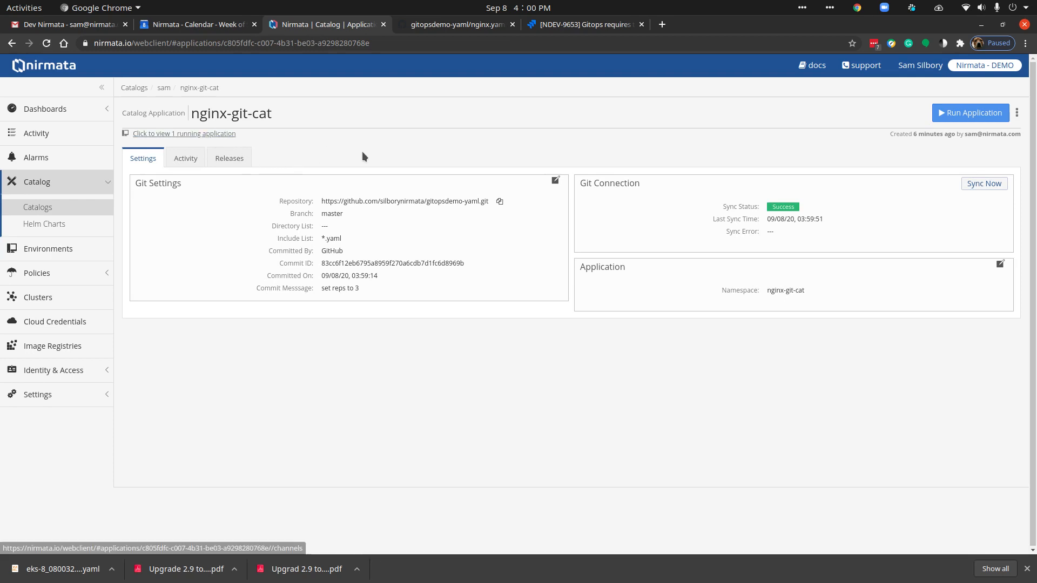
triple_click(362, 288)
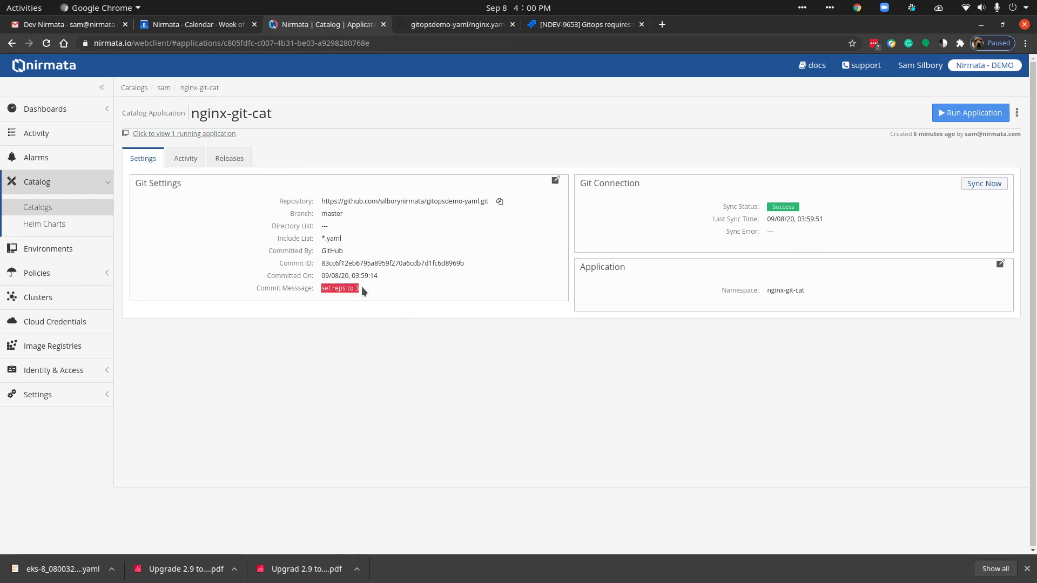
click(234, 163)
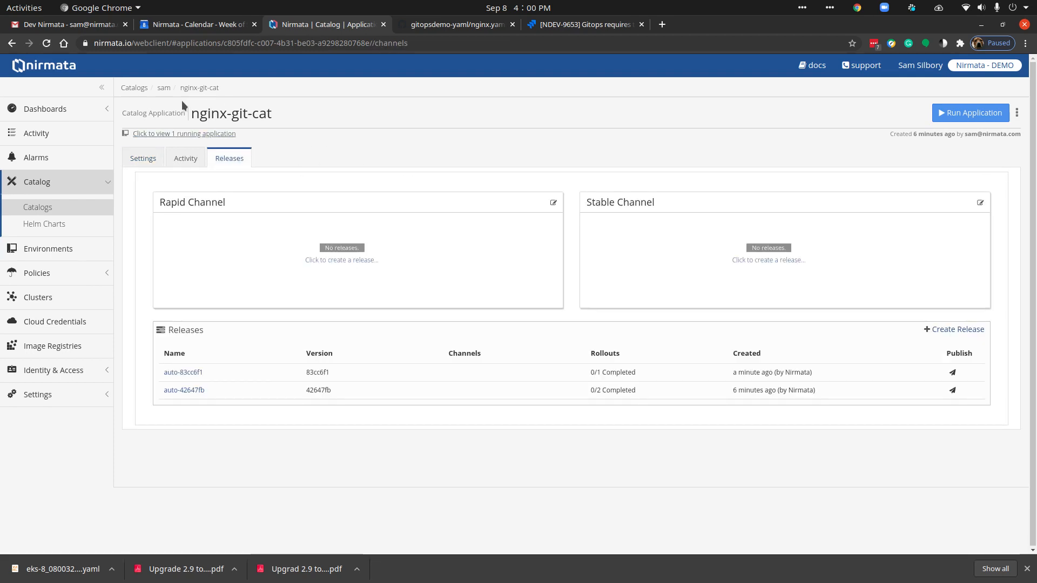
click(168, 134)
click(675, 192)
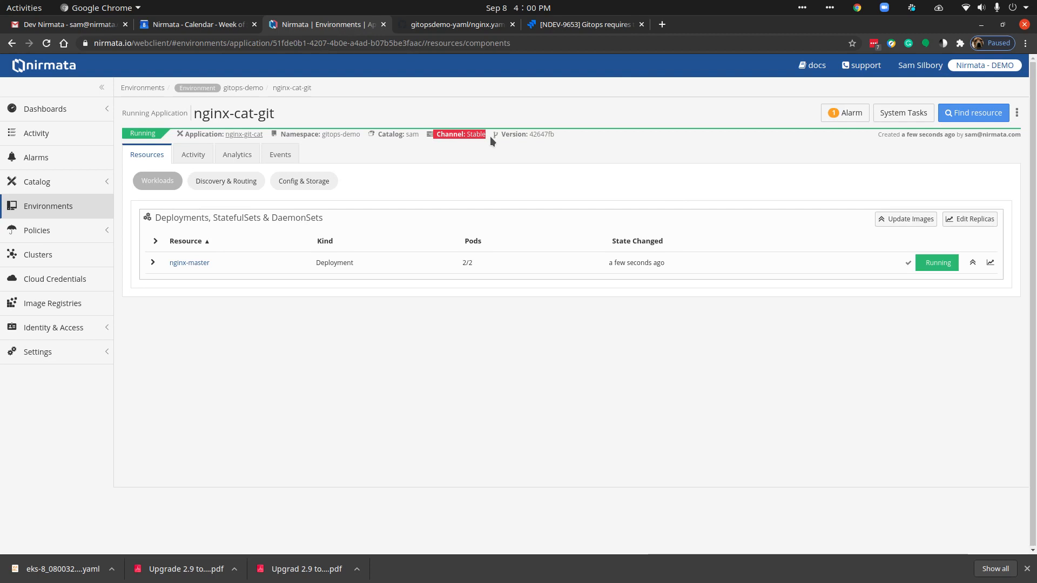
Step: Inspect the Stable channel's current and past releases for nginx-git-cat, and return to the releases overview
click(245, 134)
click(231, 159)
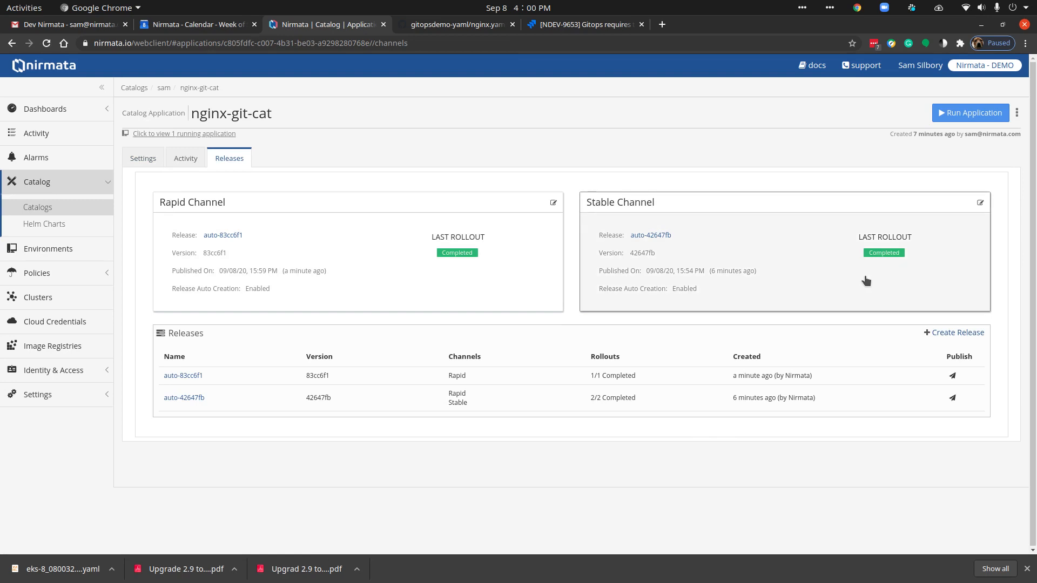
click(643, 252)
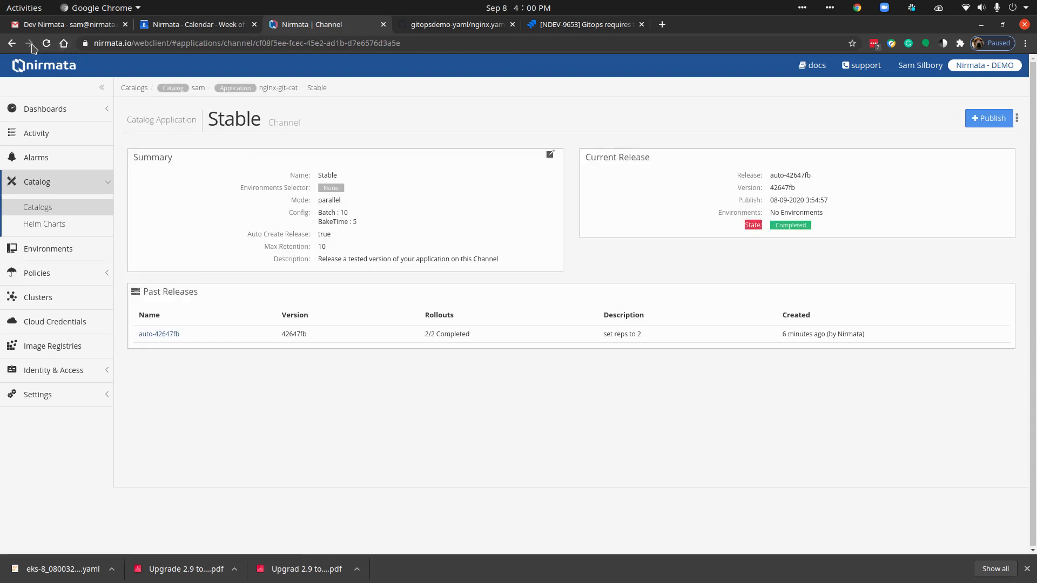
click(12, 43)
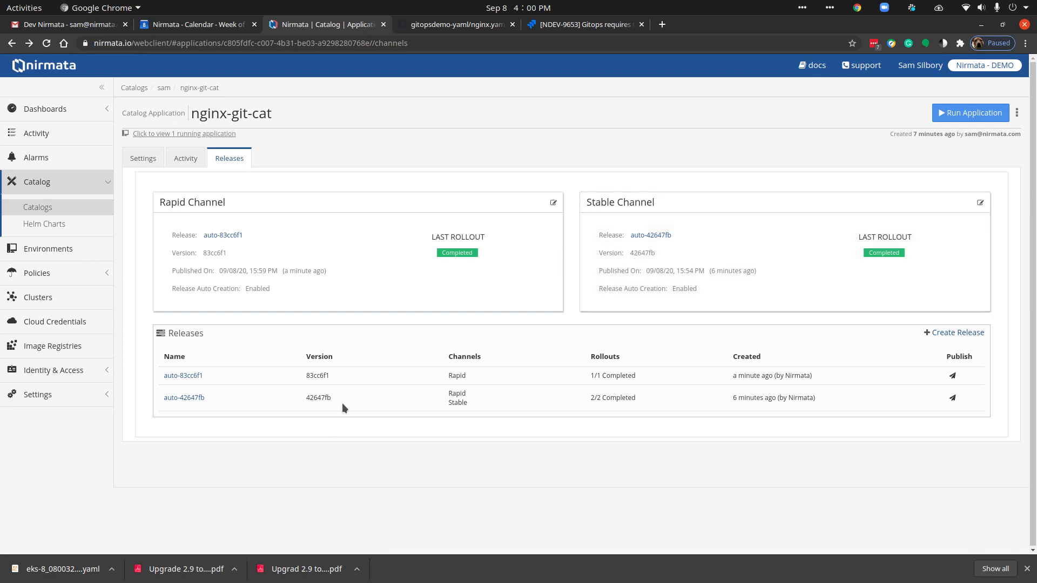
Step: Publish release auto-83cc6f1 to the Stable channel and return to the nginx-git-cat releases
click(953, 376)
click(443, 156)
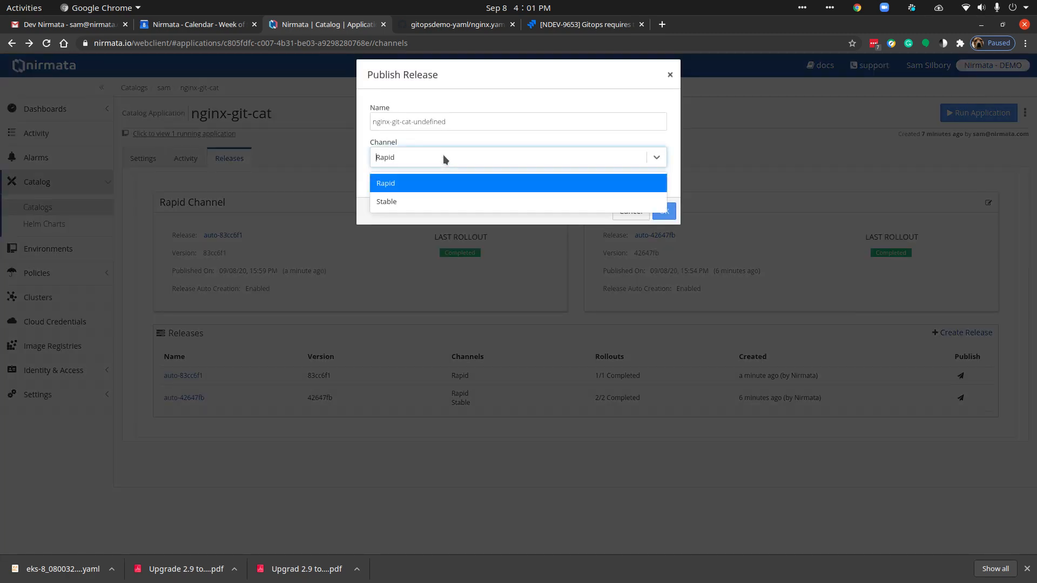
click(421, 201)
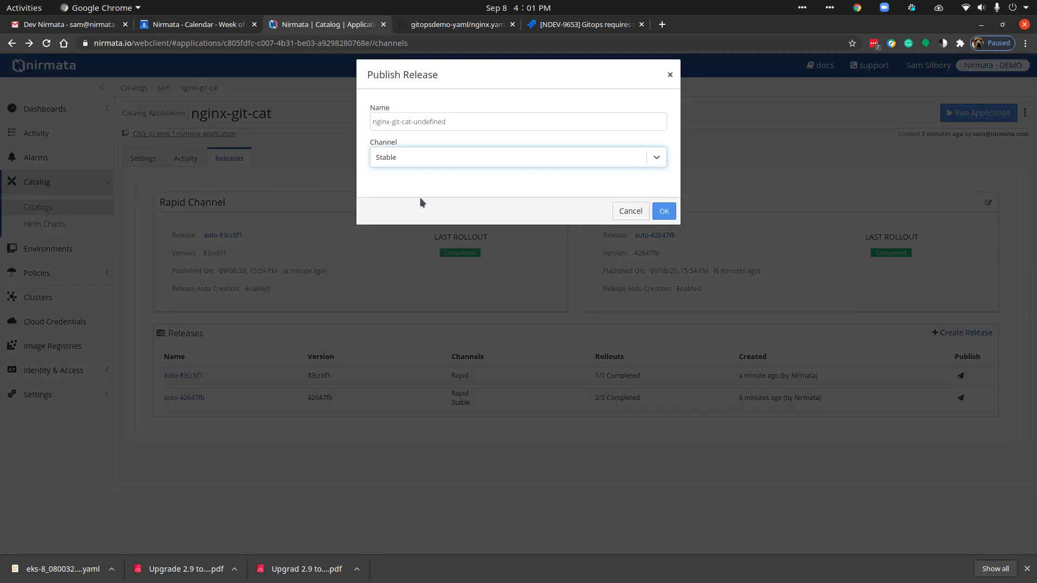
click(664, 211)
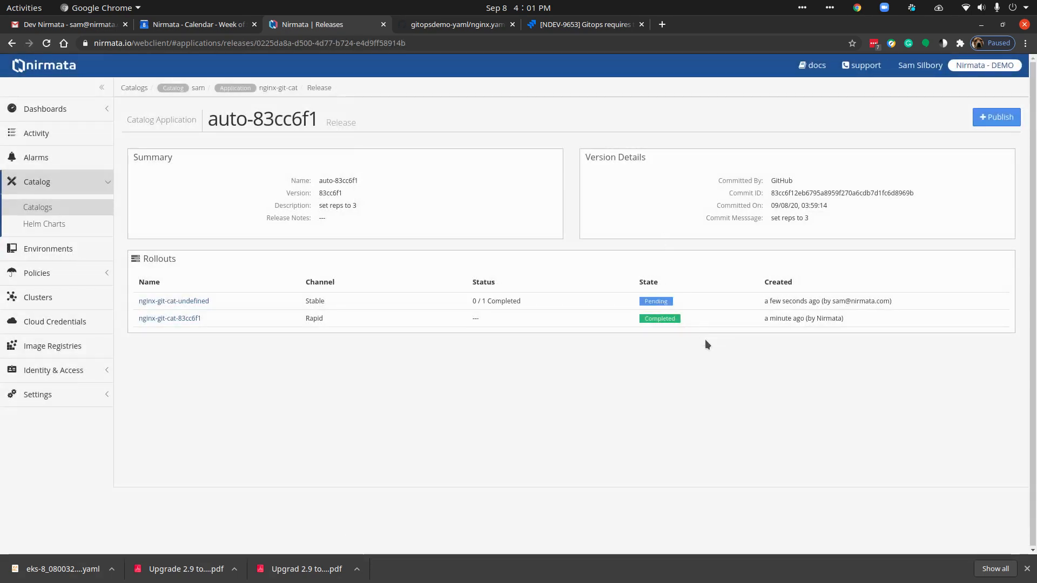
click(280, 89)
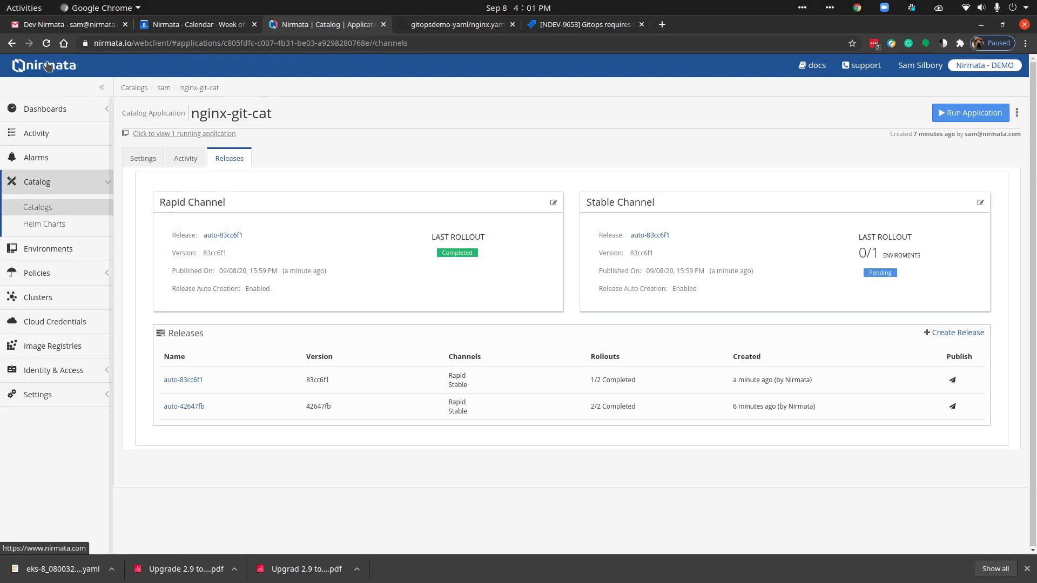
key(alt+Tab)
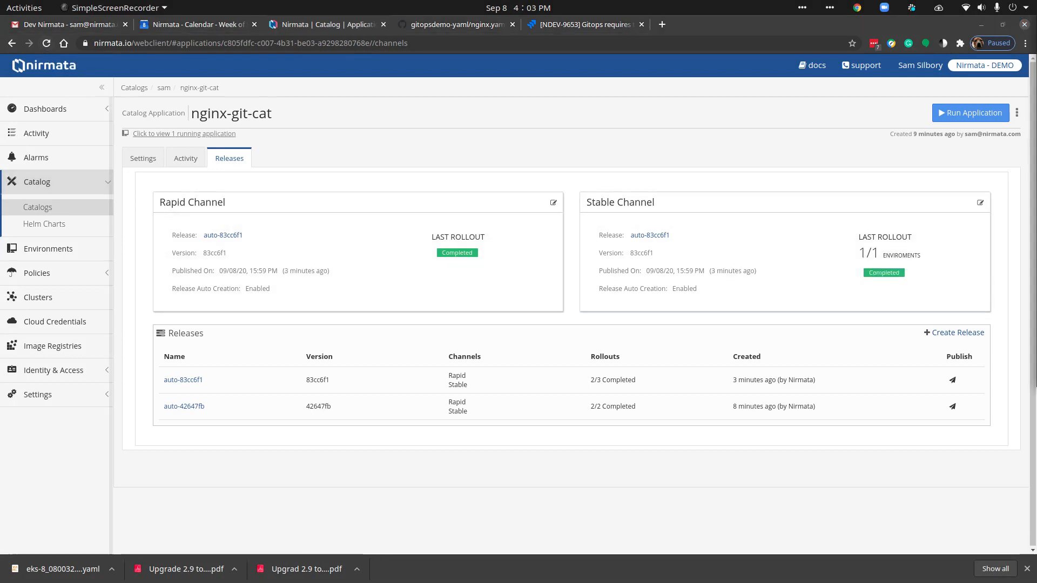
click(799, 278)
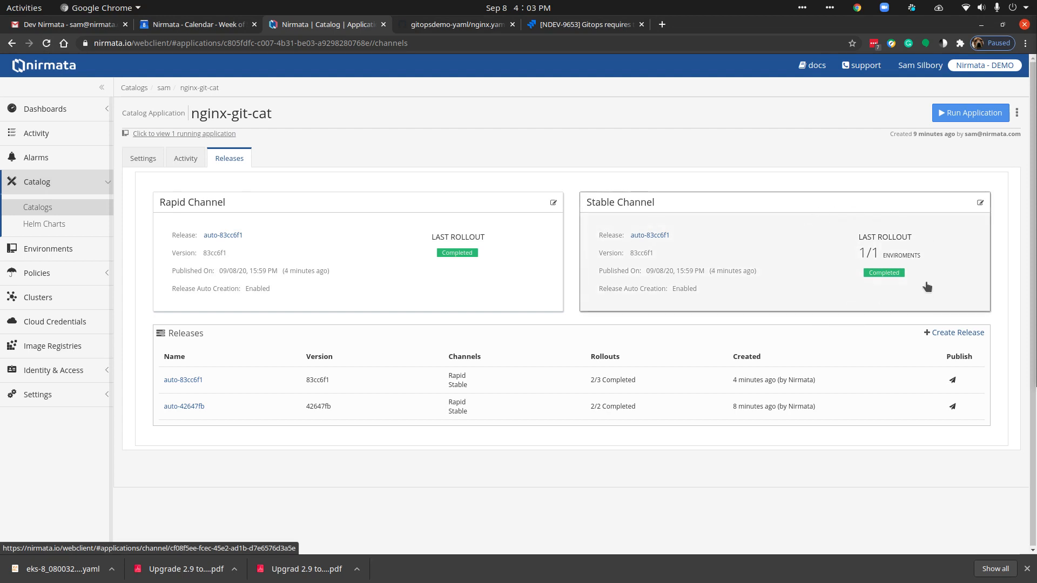
Step: Open the running nginx-cat-git application from the catalog and list the pods of its nginx-master deployment
click(179, 135)
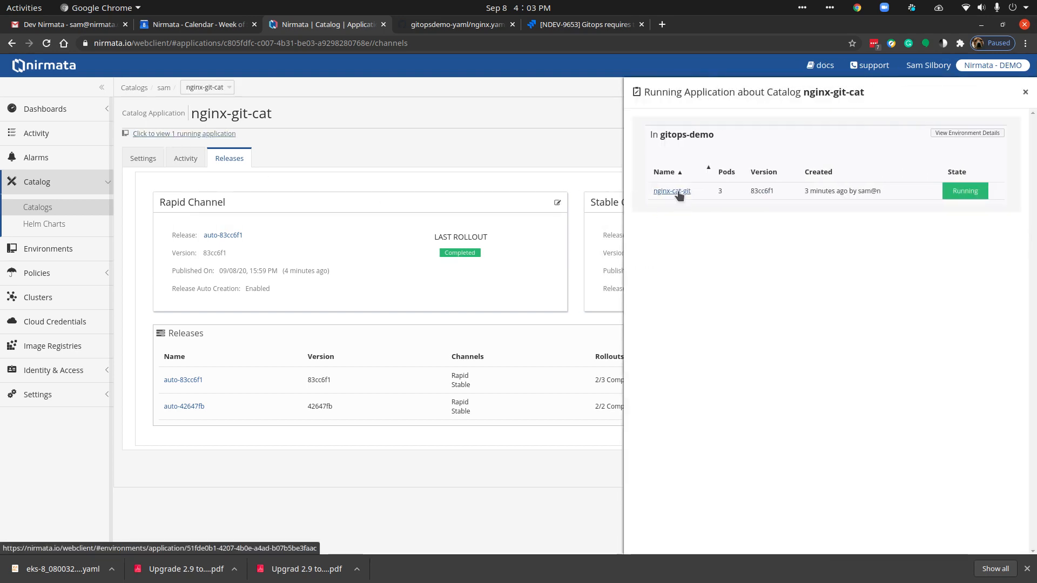
click(679, 194)
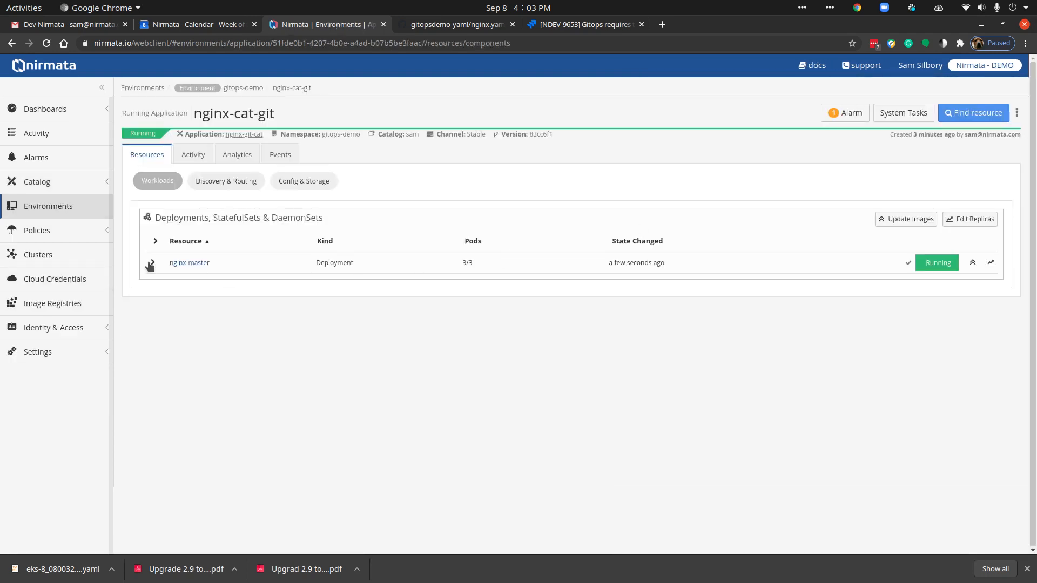
click(153, 263)
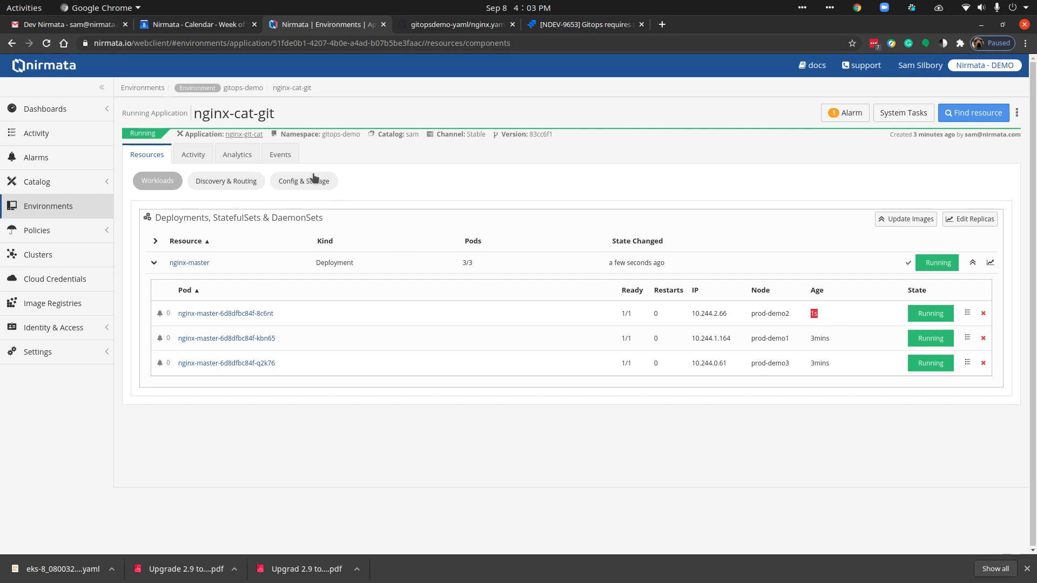
Step: Open the gitops-demo environment that hosts nginx-cat-git and view its settings
click(244, 135)
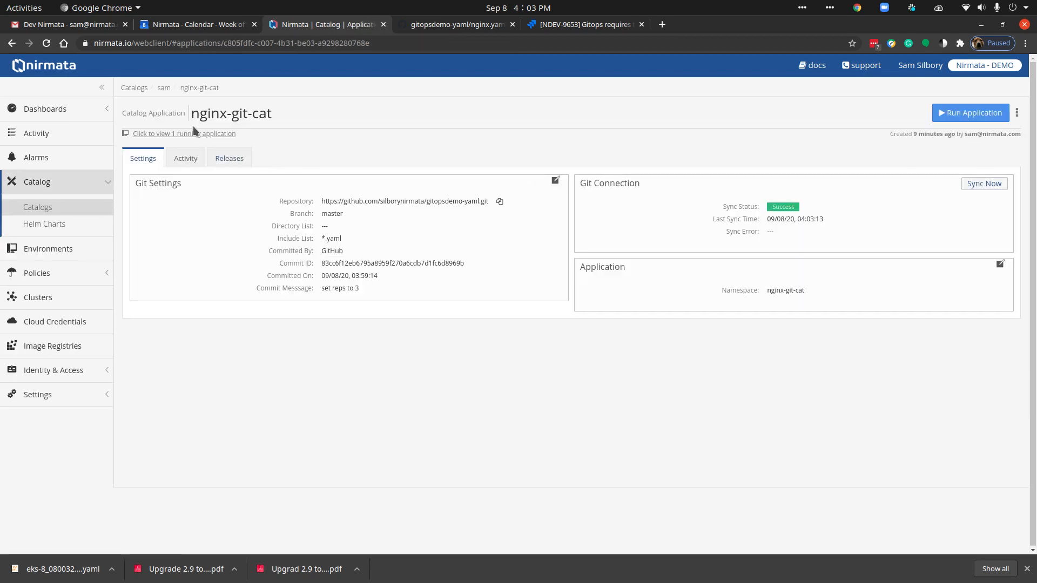
click(13, 48)
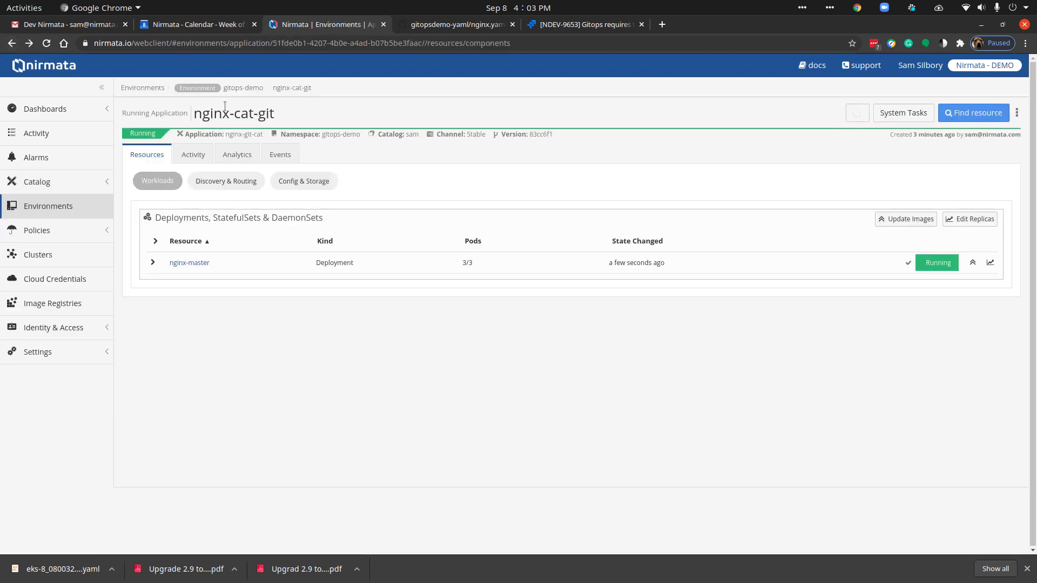
click(241, 87)
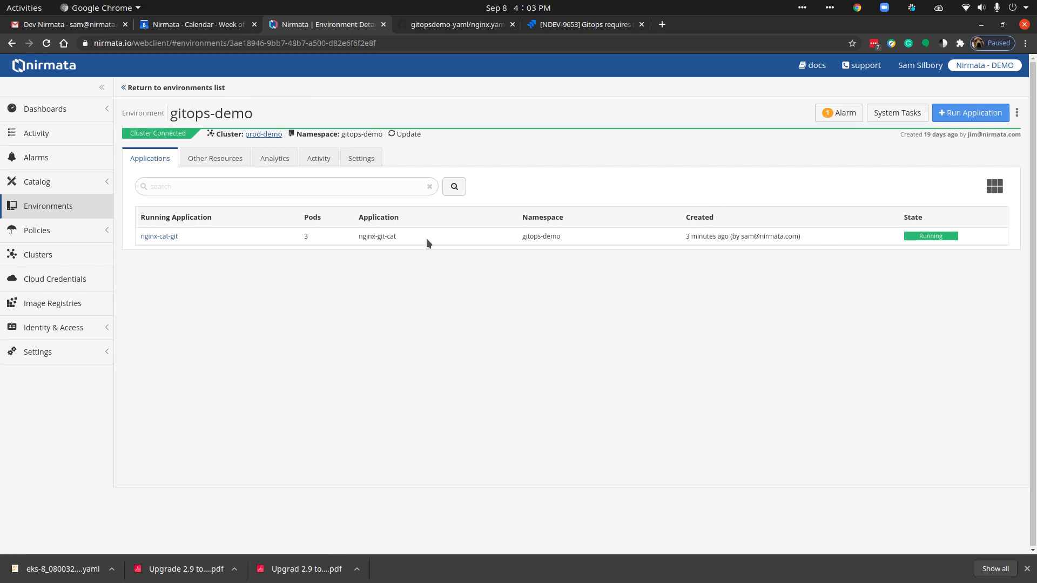
click(365, 161)
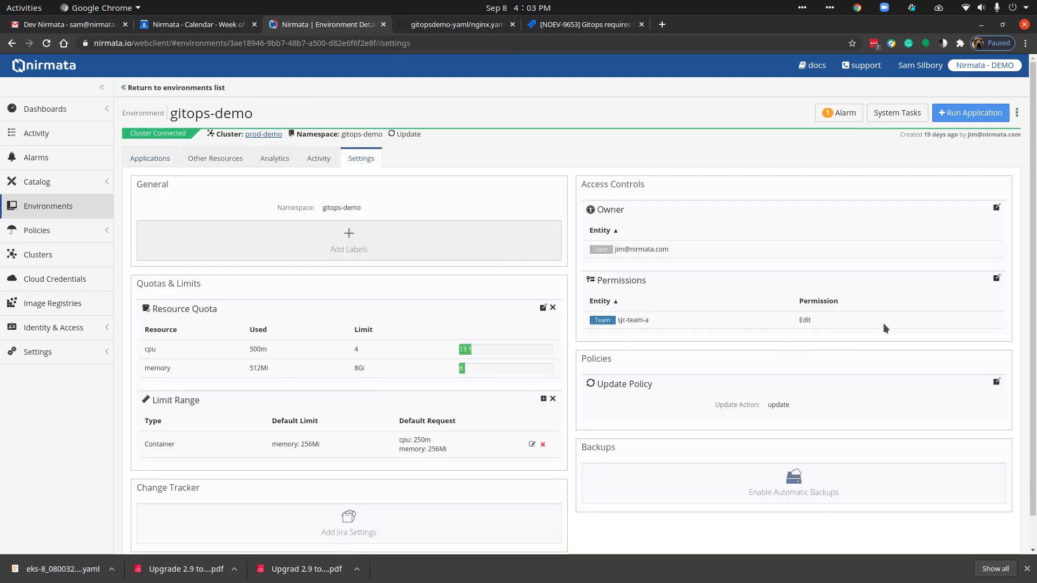
Step: Check the update action in the gitops-demo environment's update policy, and delete its running nginx-cat-git application
drag(794, 409, 708, 406)
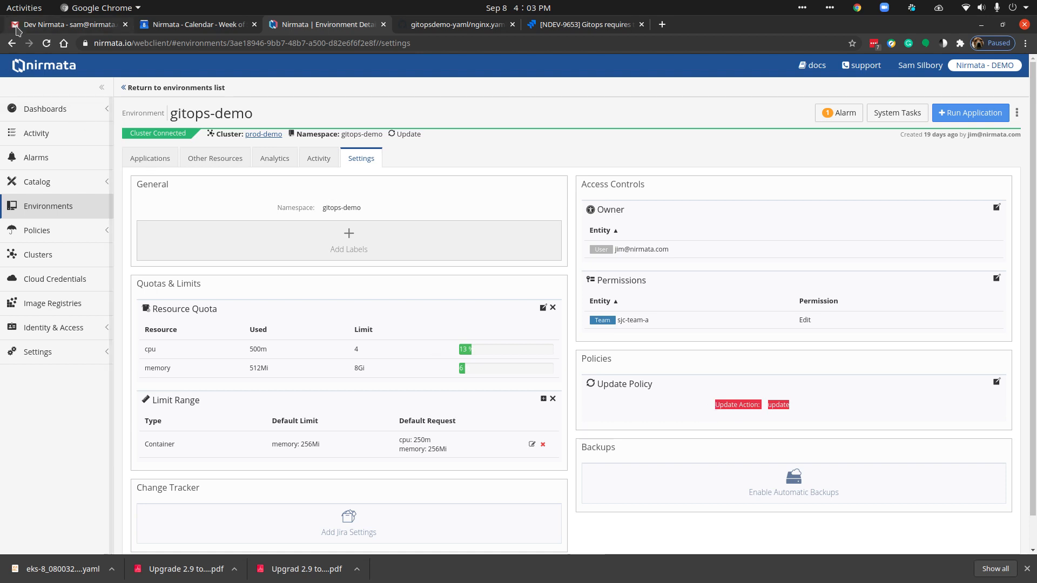
click(11, 43)
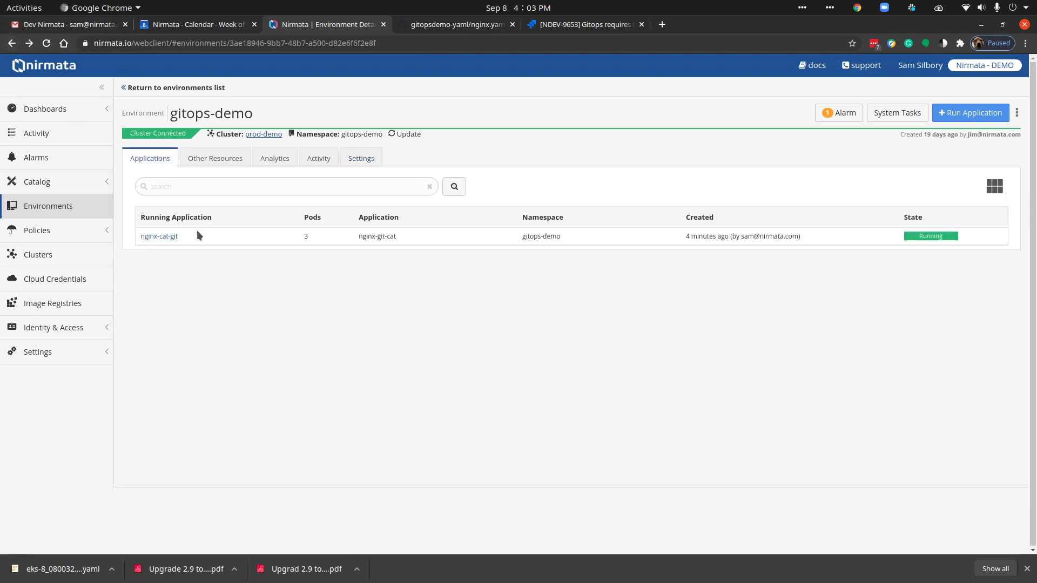
click(167, 237)
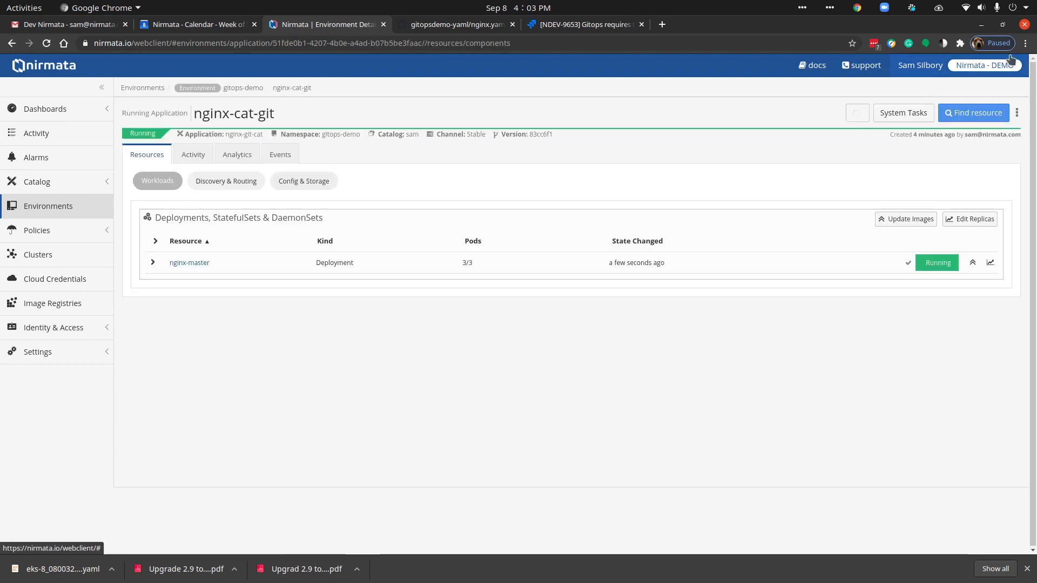
click(1016, 114)
click(972, 201)
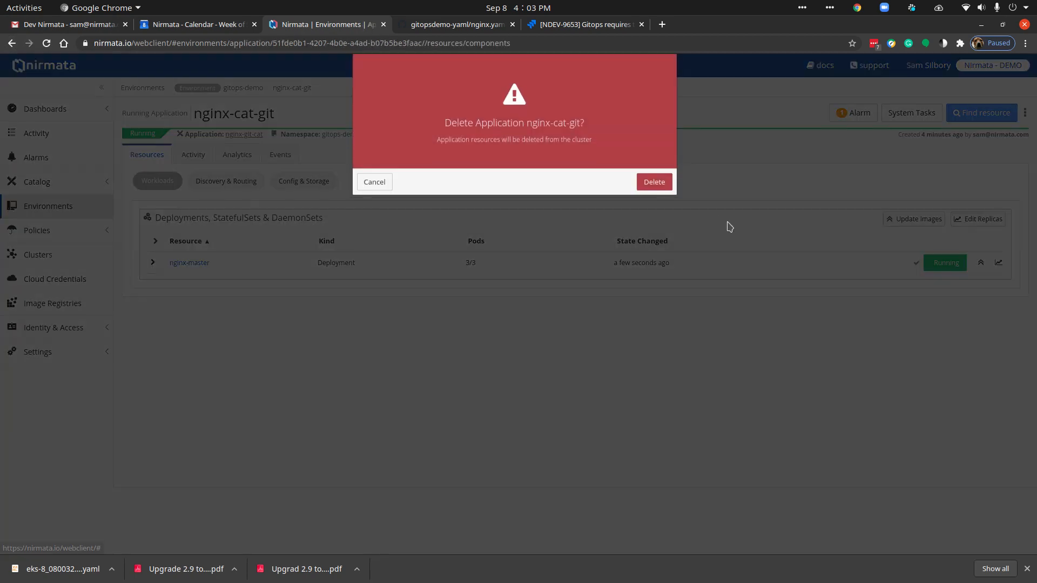
click(649, 186)
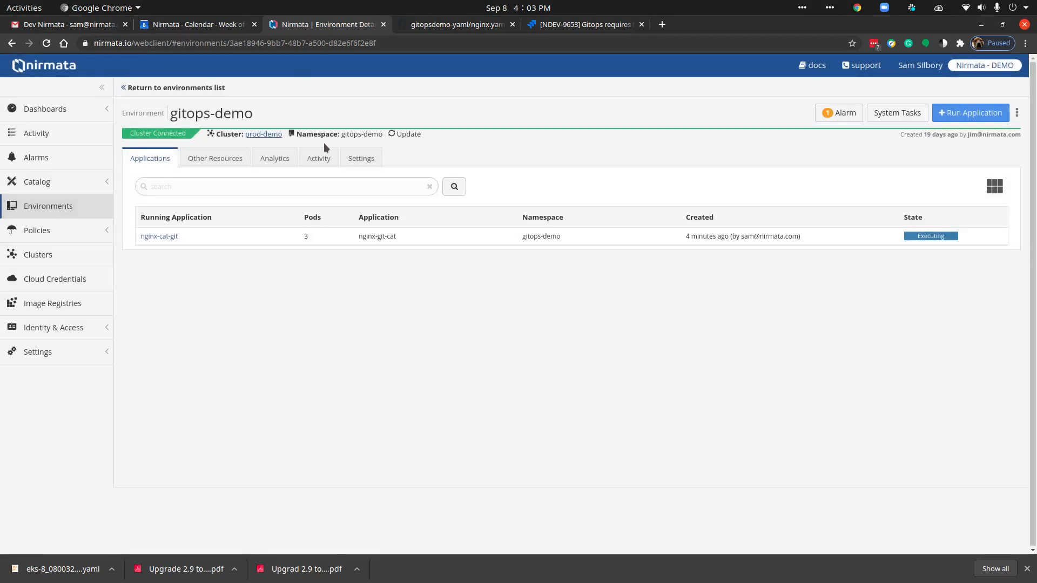
Step: Set up a new run of the nginx-git-cat catalog application with the run name nginx-git-cat
click(48, 183)
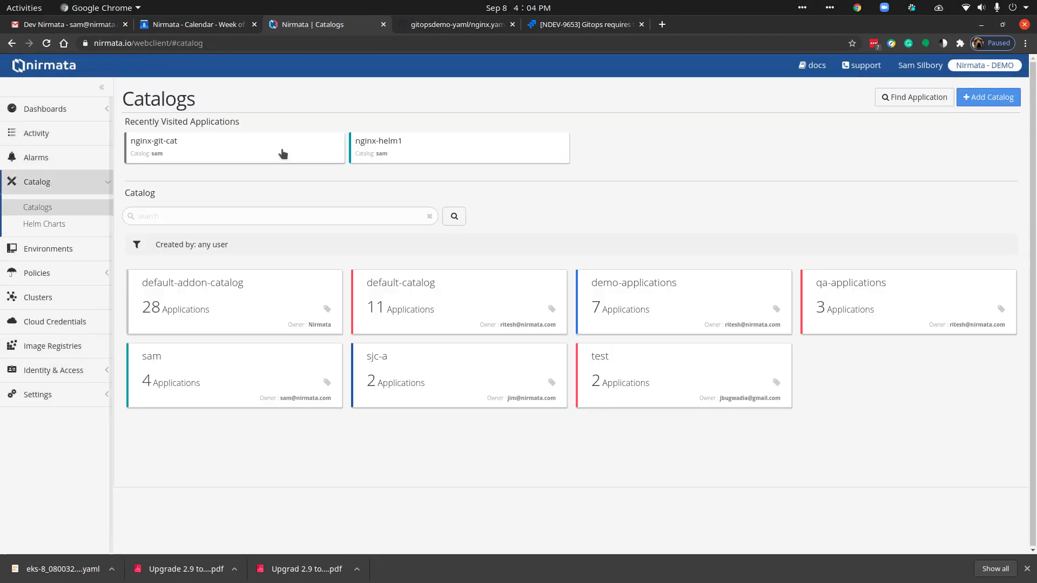
click(214, 151)
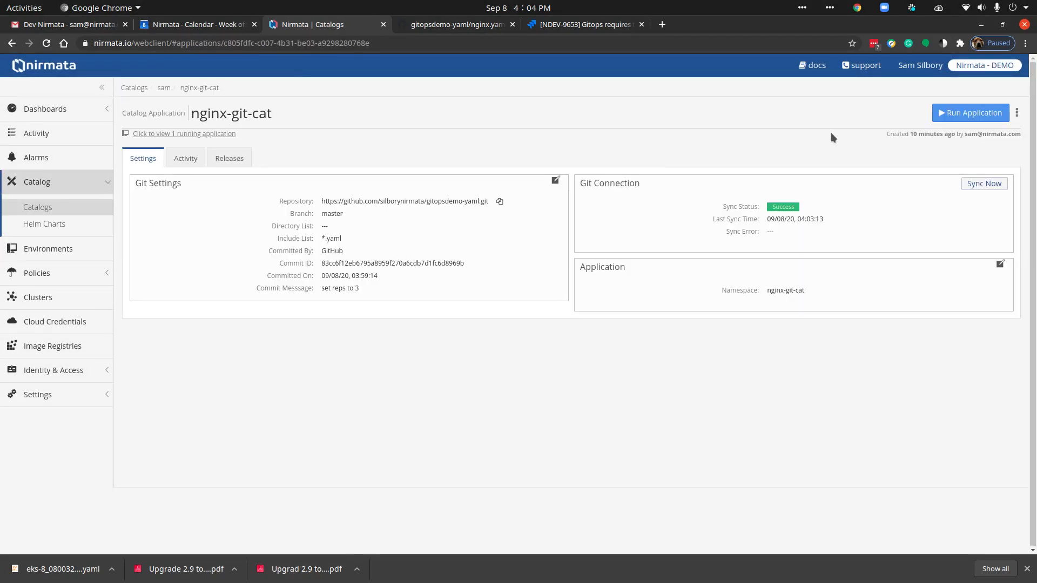
click(968, 113)
click(296, 191)
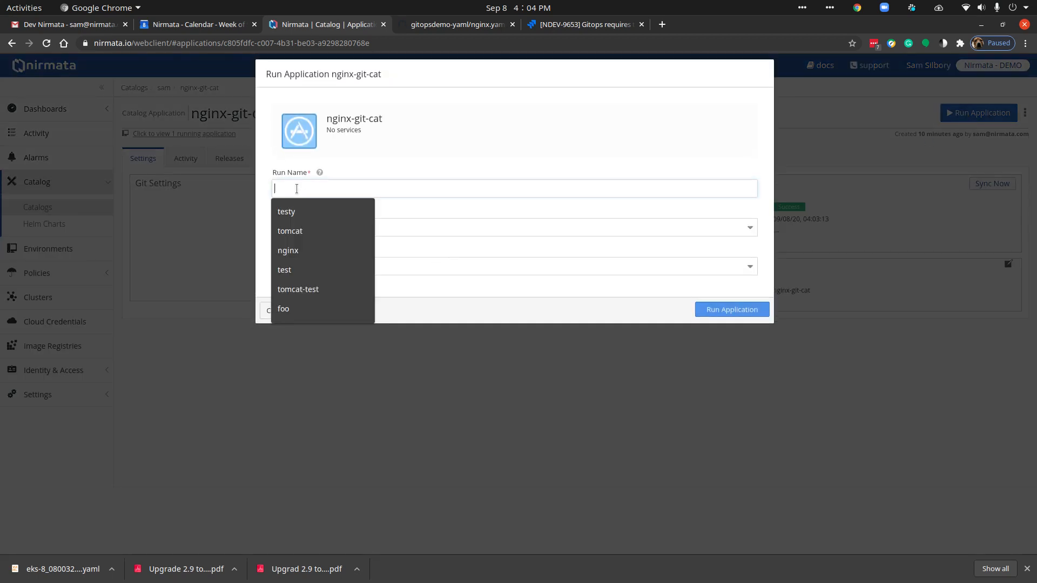
click(303, 250)
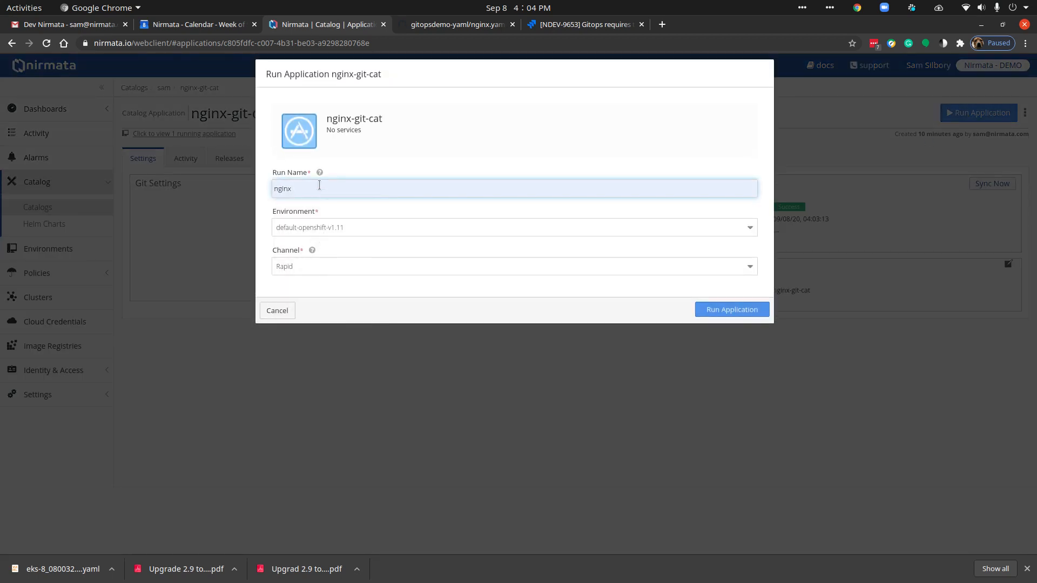
text(-git)
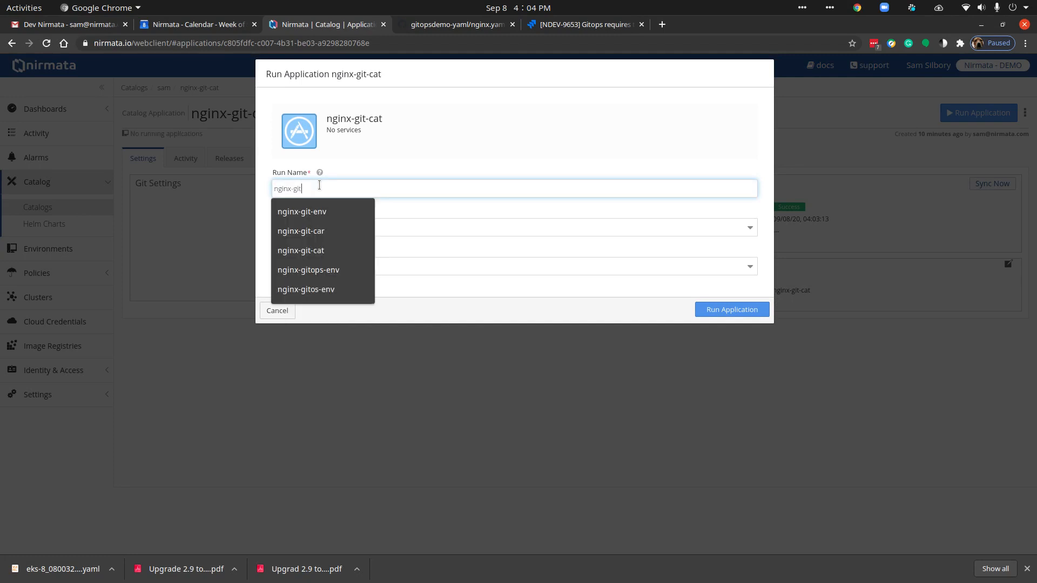
text(-cat)
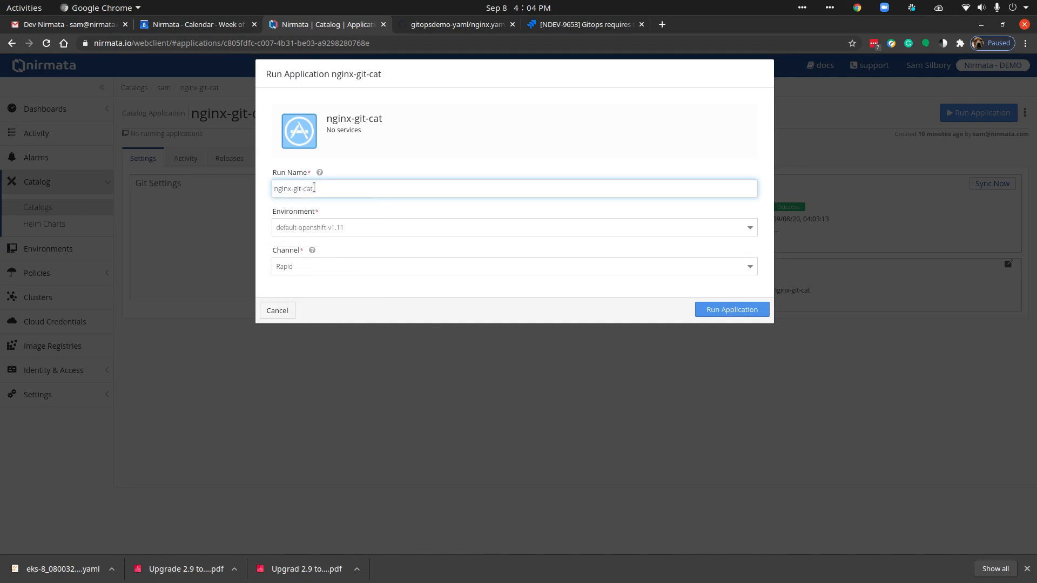
Step: Run the application in the gitops-demo environment on the Rapid channel and list the pods of its nginx-master deployment
click(311, 232)
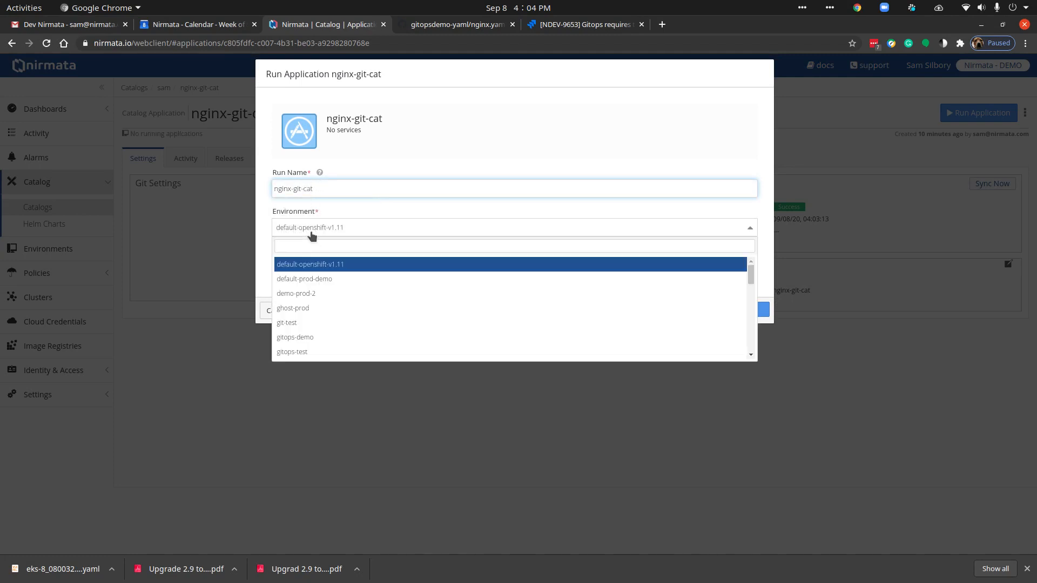
click(321, 339)
click(300, 267)
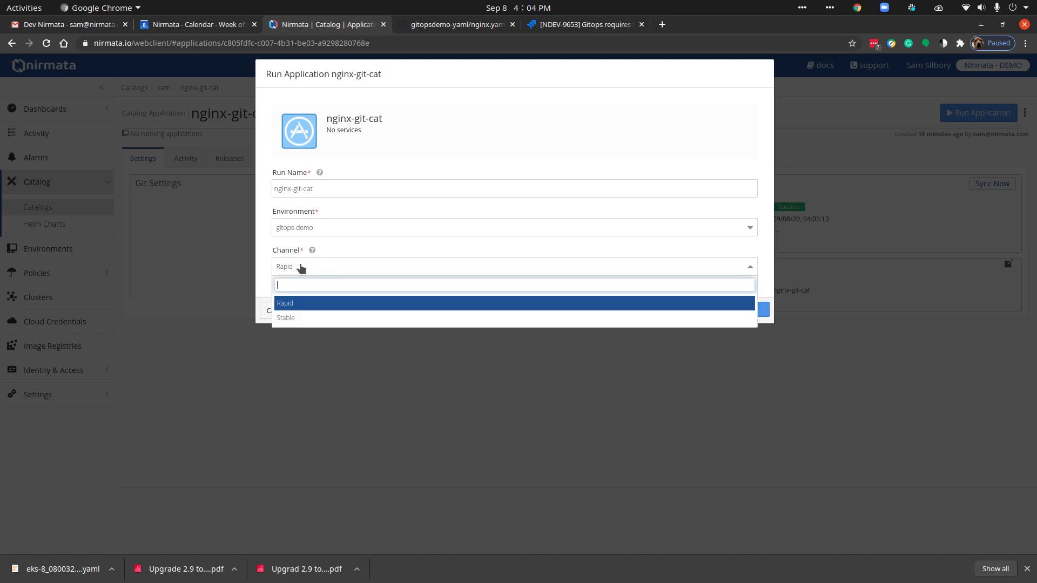
click(290, 302)
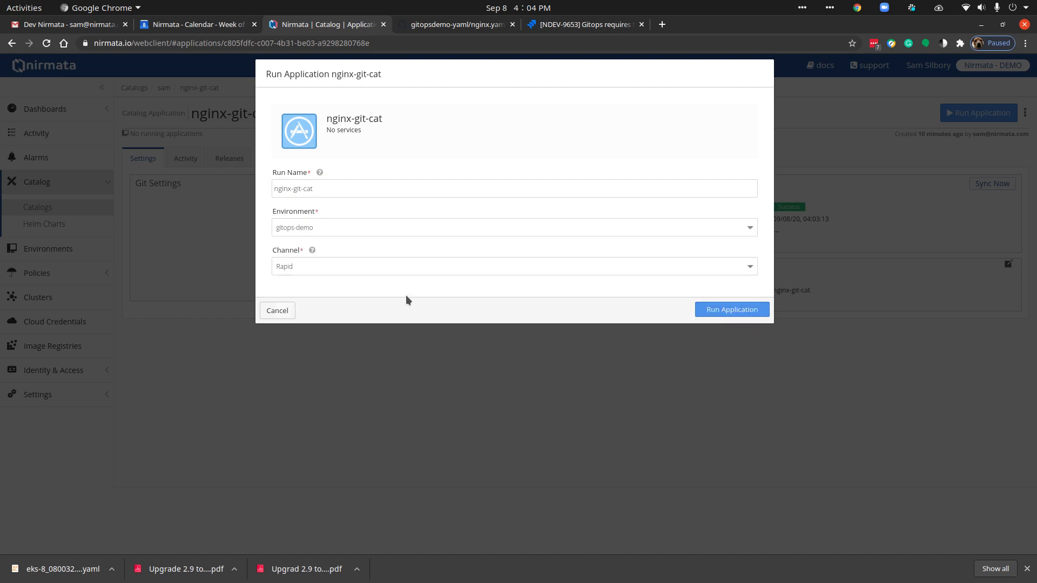
click(711, 311)
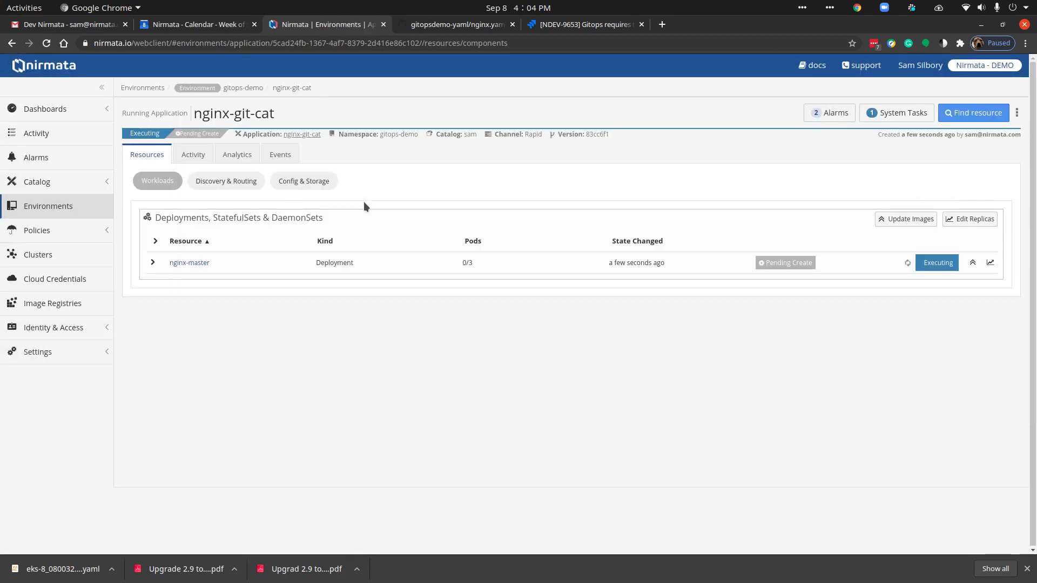
click(152, 263)
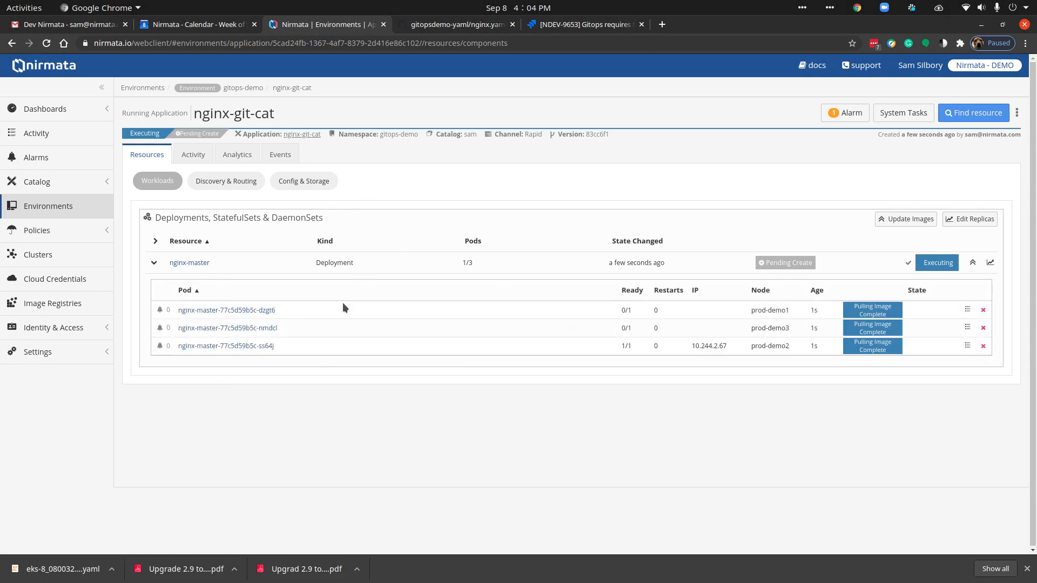
Step: Switch to GitHub, set replicas to 1 in nginx.yaml, and commit the change directly to the master branch
click(463, 30)
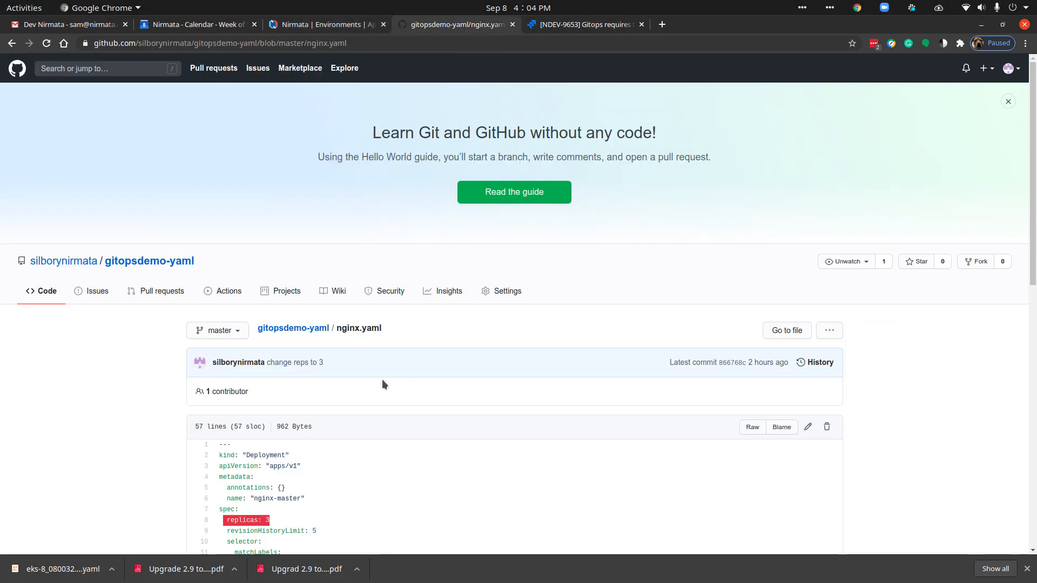
click(808, 427)
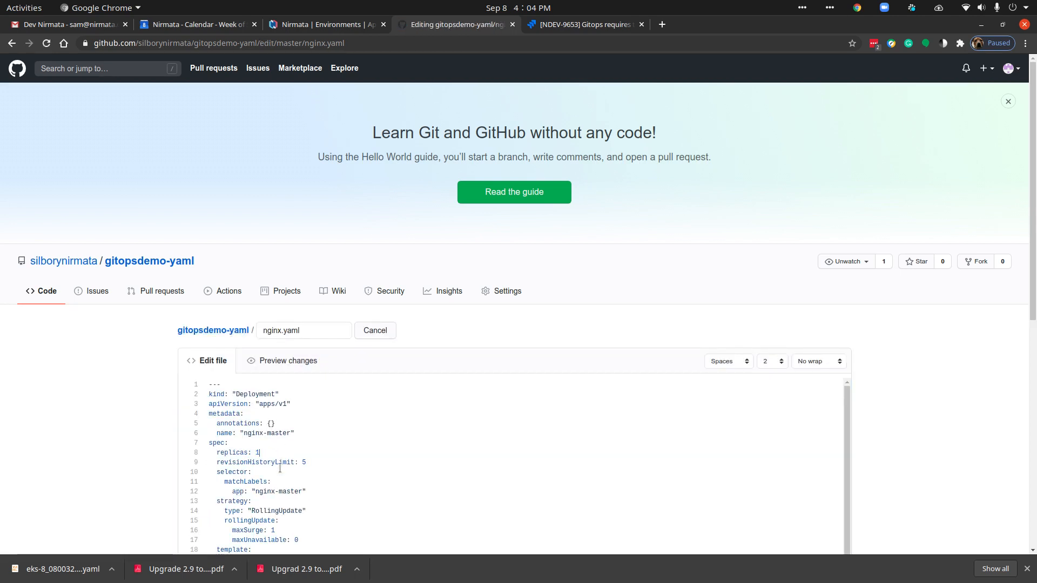
scroll(974, 416, down, 7)
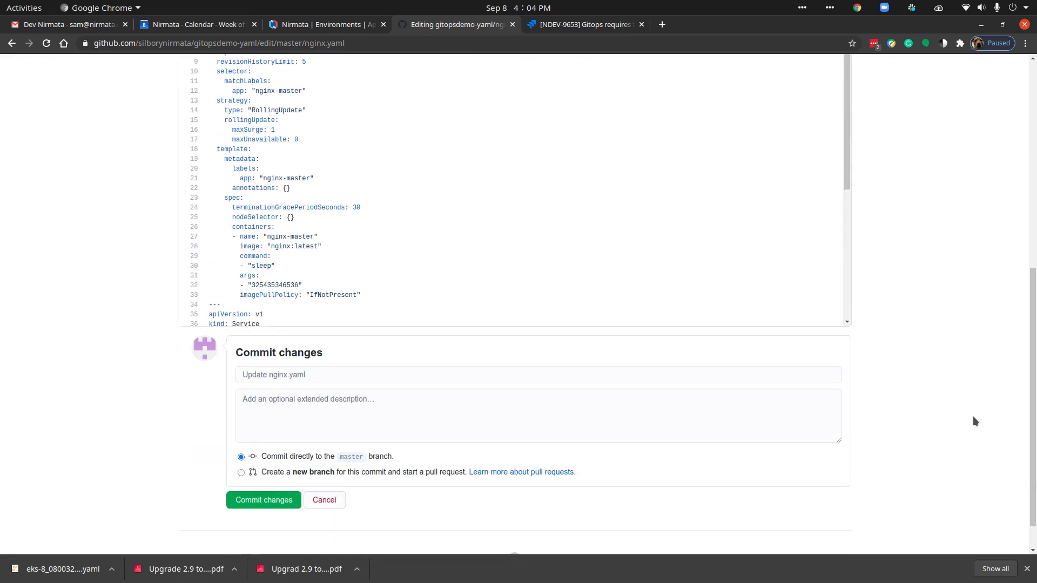
click(237, 500)
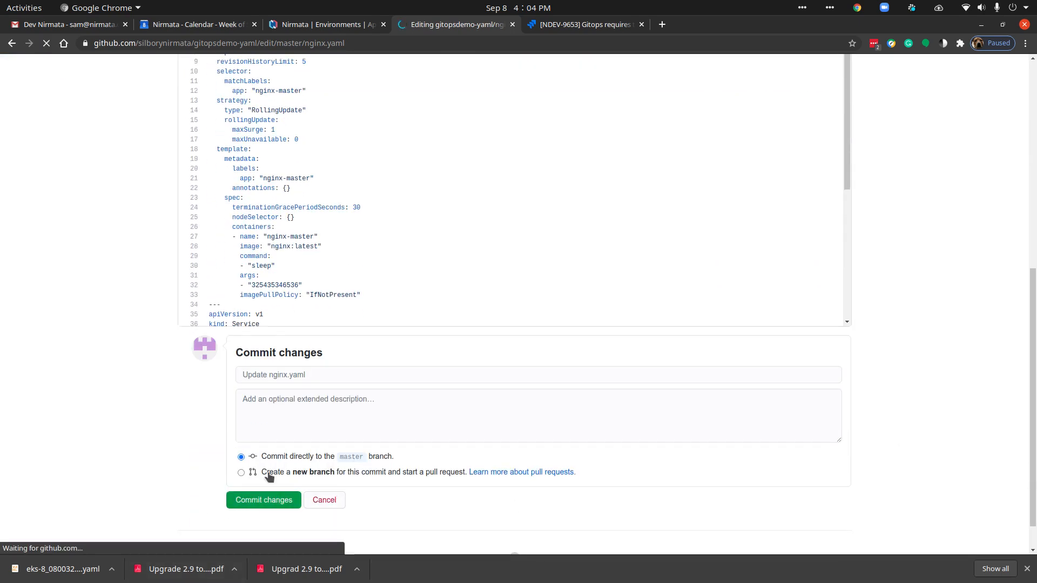
Step: Switch back to Nirmata, sync the nginx-git-cat catalog application with its Git repository, and check the latest commit message
click(343, 24)
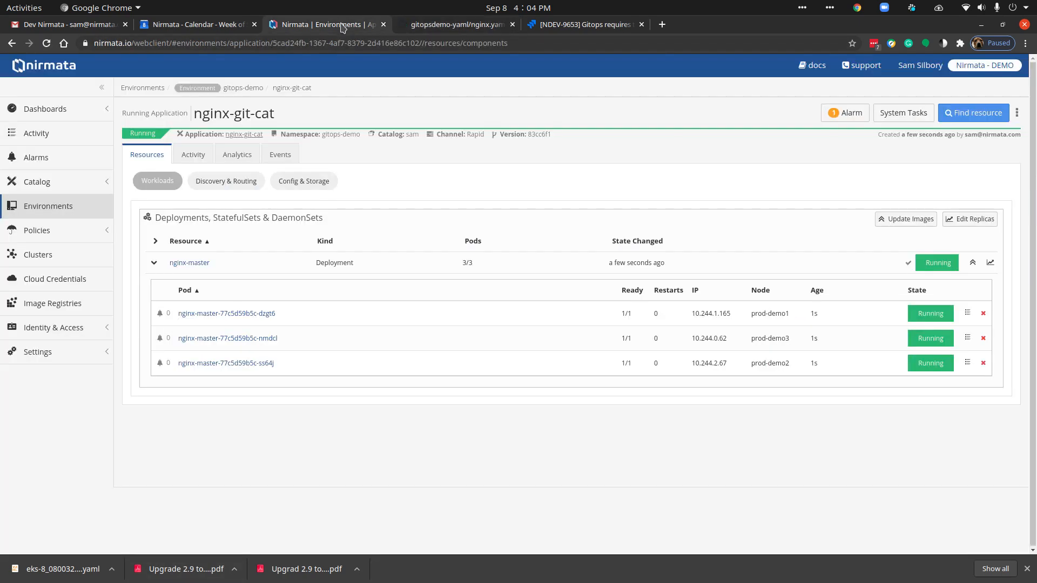
click(246, 134)
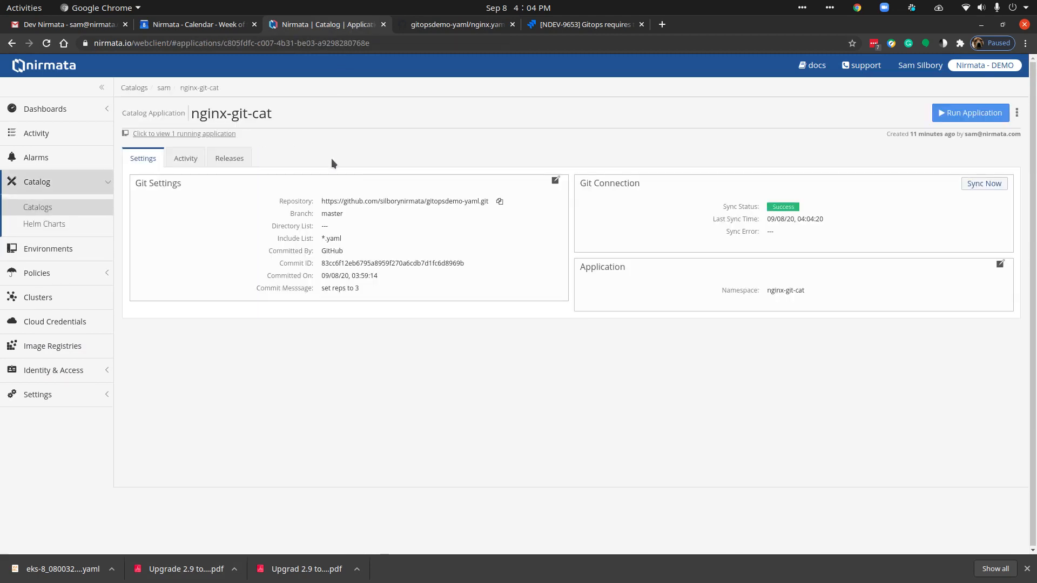
click(991, 184)
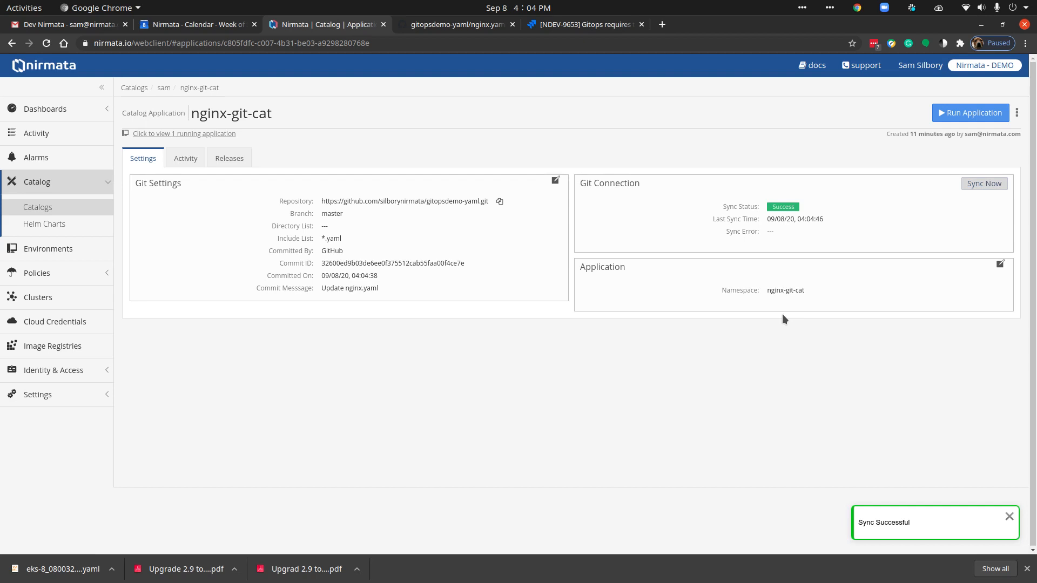
drag(392, 289, 280, 293)
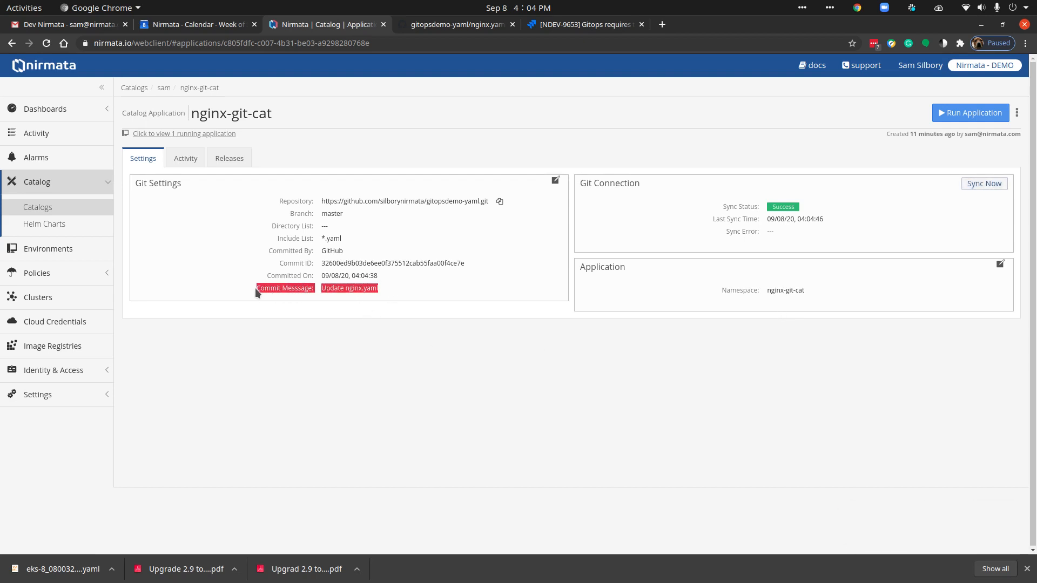
triple_click(350, 288)
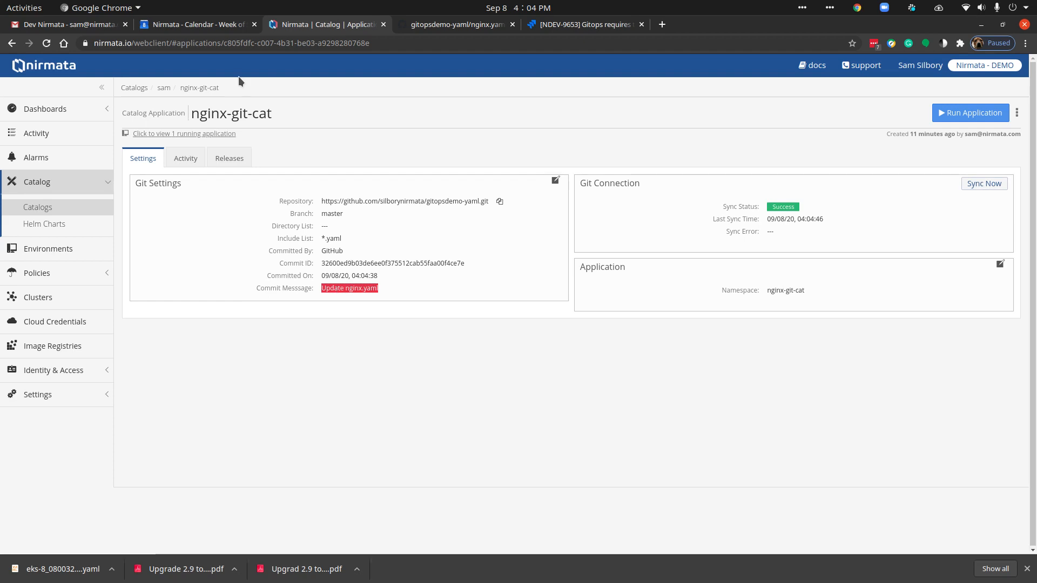
Step: Review the nginx-git-cat releases, open its running application in gitops-demo, and list the nginx-master pods
click(223, 157)
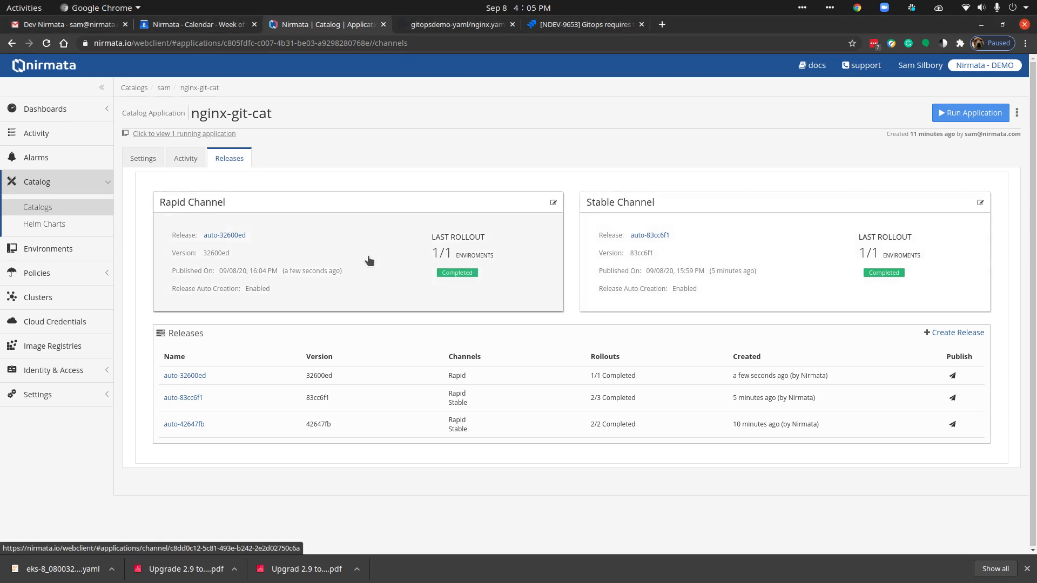
click(201, 135)
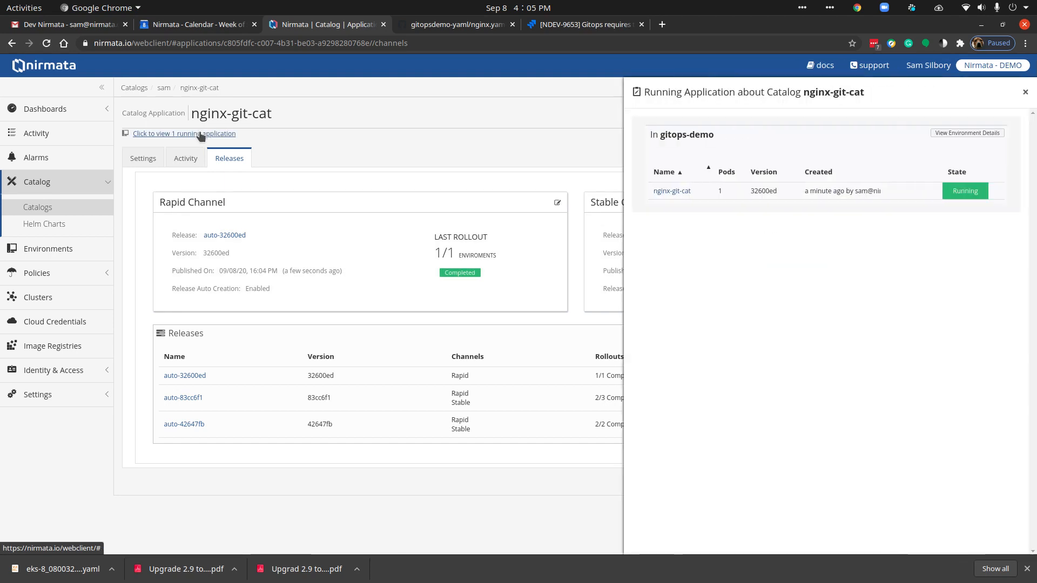
click(665, 192)
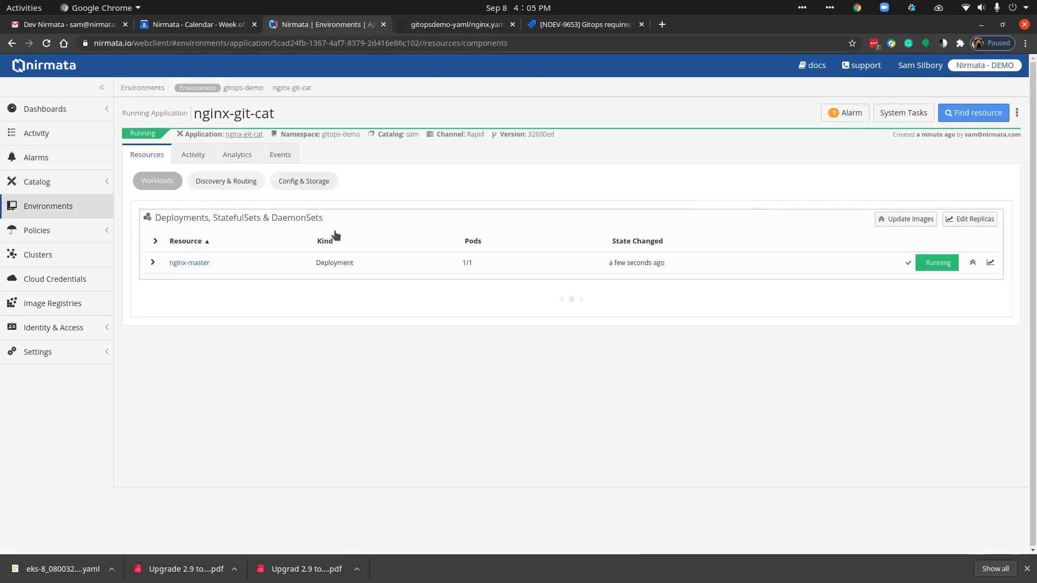
click(150, 263)
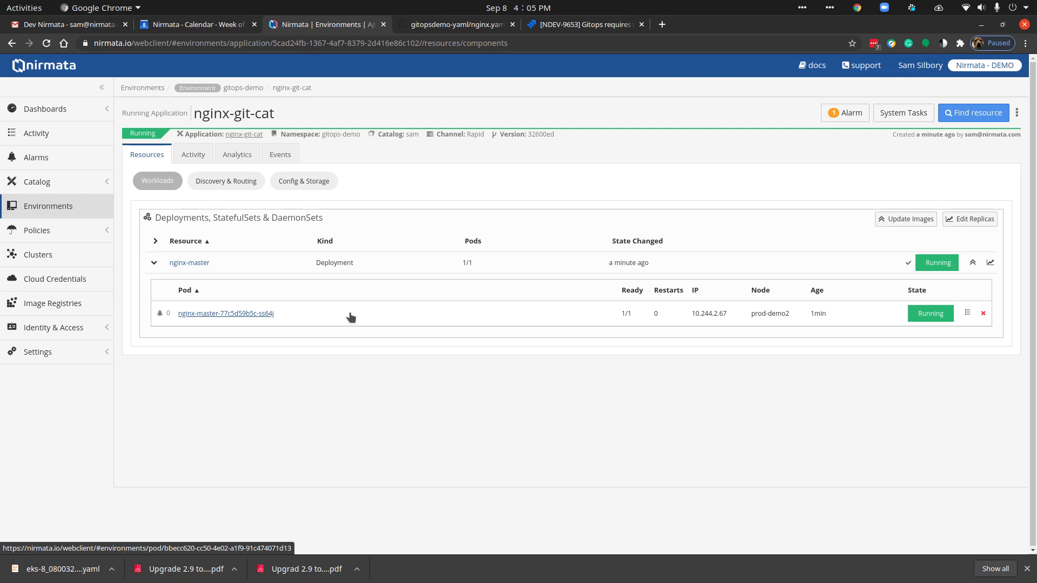
Step: Open the nginx-git-env application in the git-test environment, list its nginx-test pods, and view its Git settings
click(50, 208)
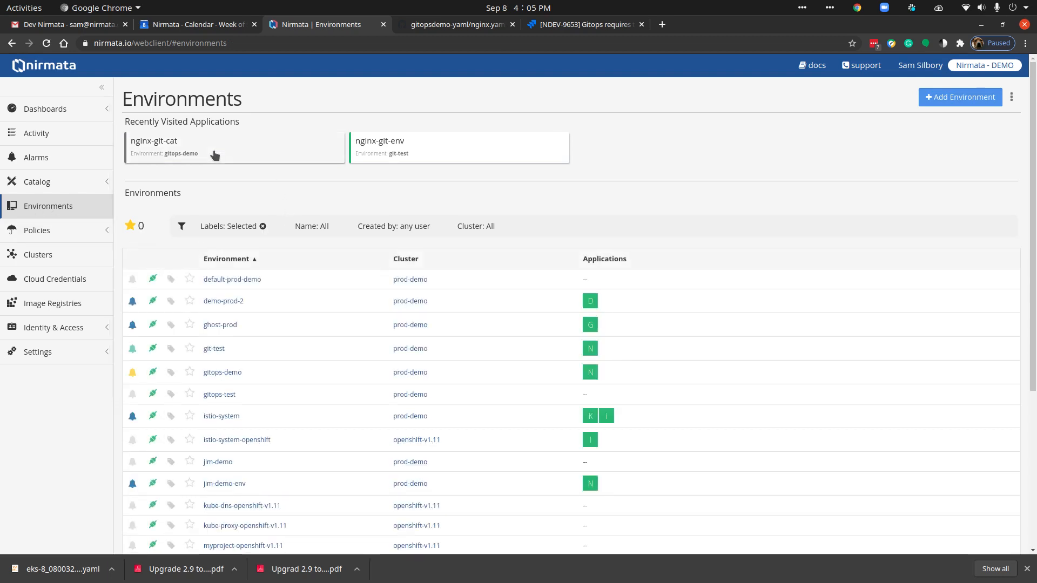
click(398, 144)
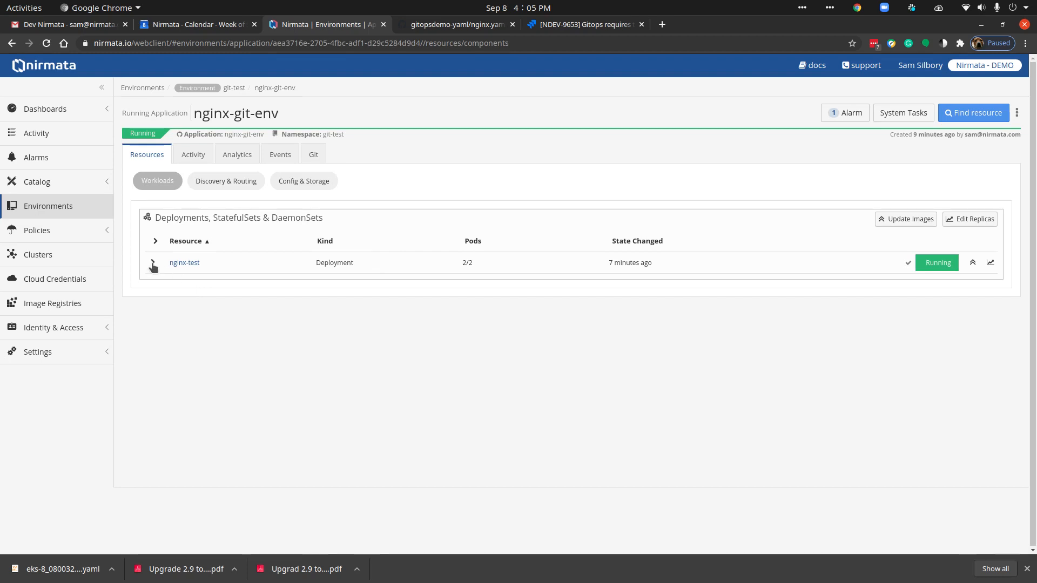
click(153, 262)
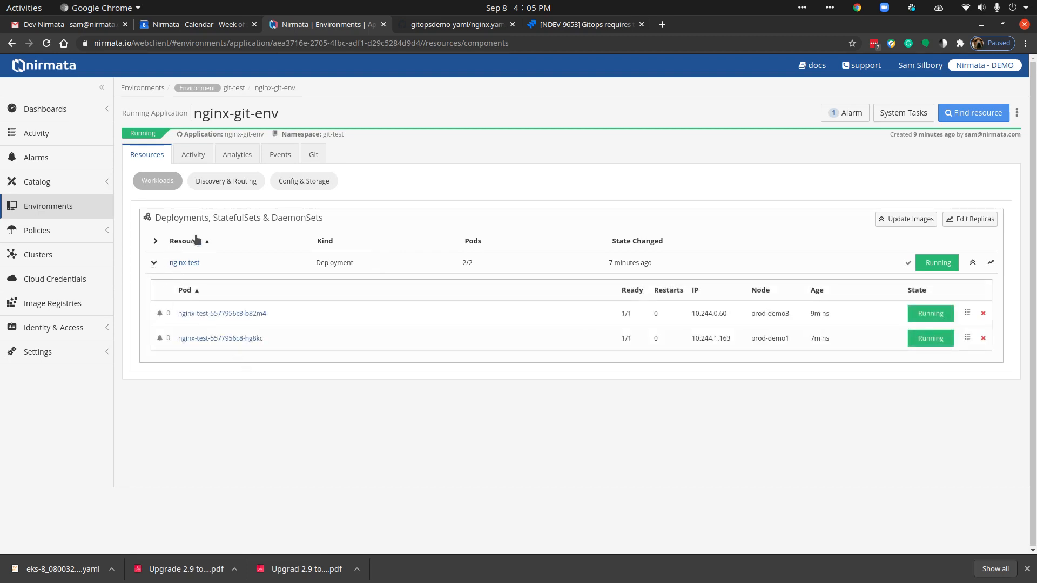
click(314, 154)
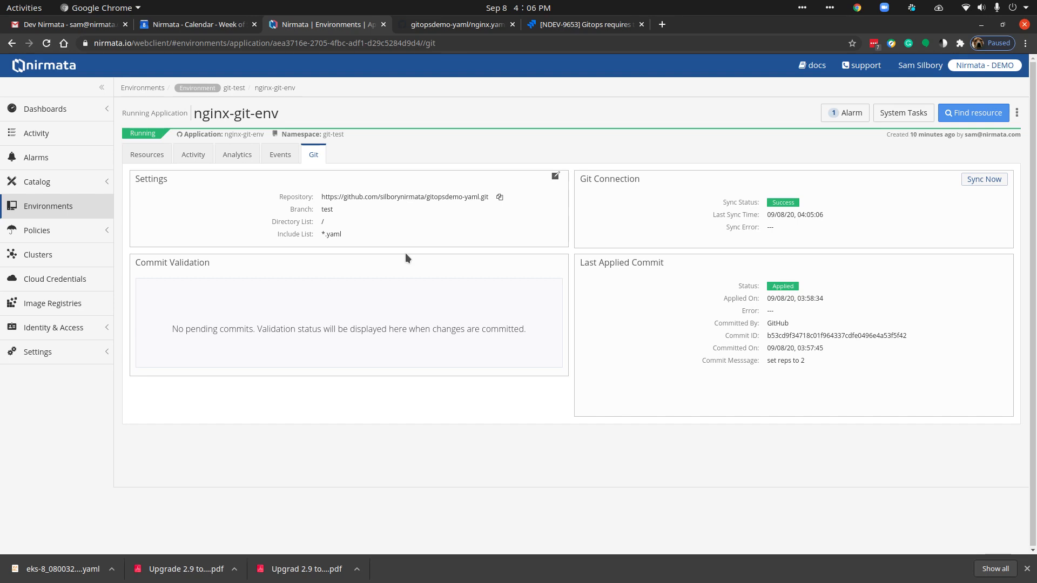
Step: Open the Git integration settings and review the stored Git credentials and their access control
click(60, 359)
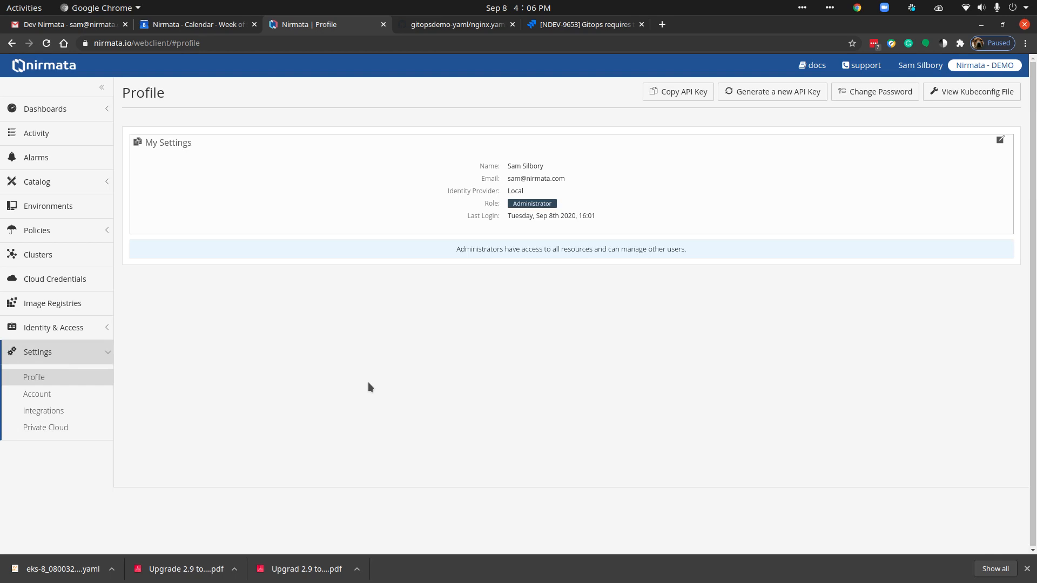
click(56, 411)
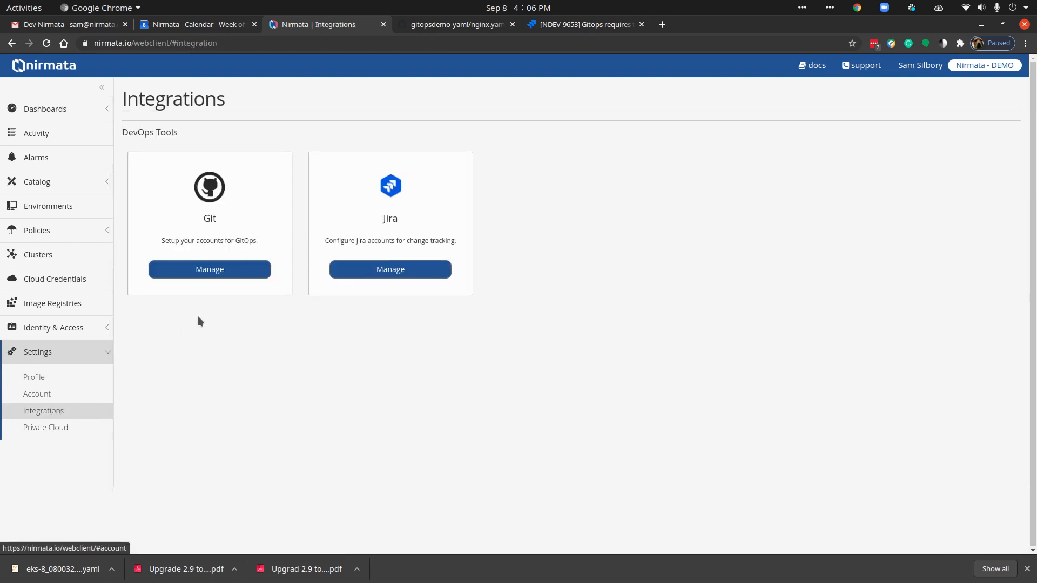
click(213, 273)
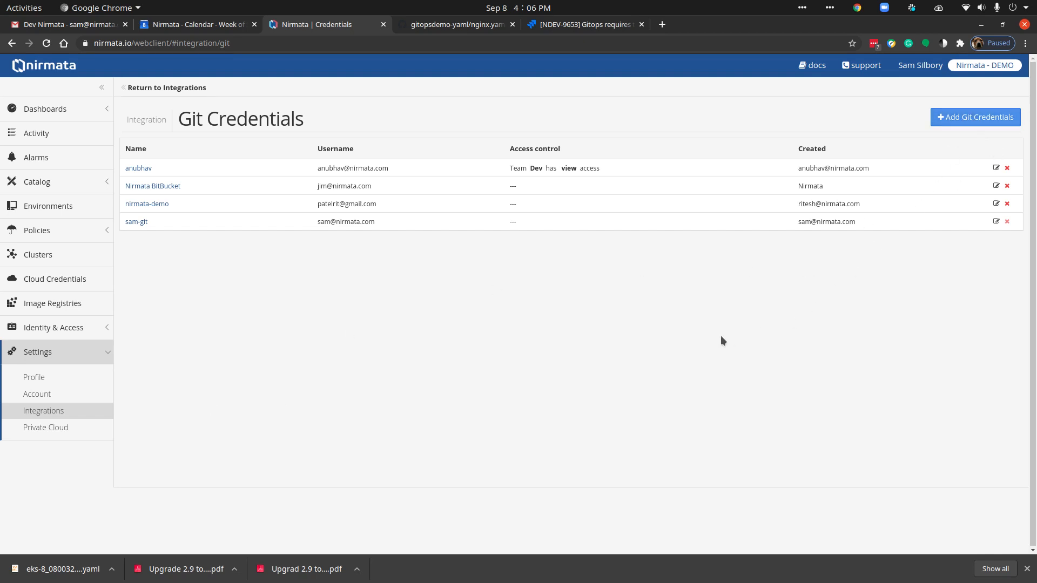
key(alt+Tab)
click(958, 247)
drag(507, 167, 604, 167)
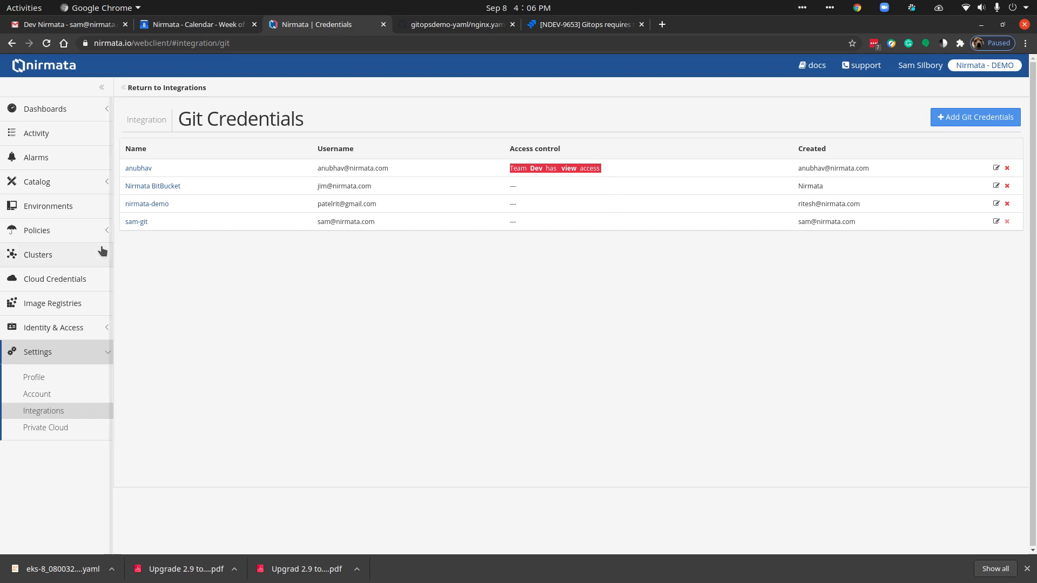
drag(170, 222, 122, 223)
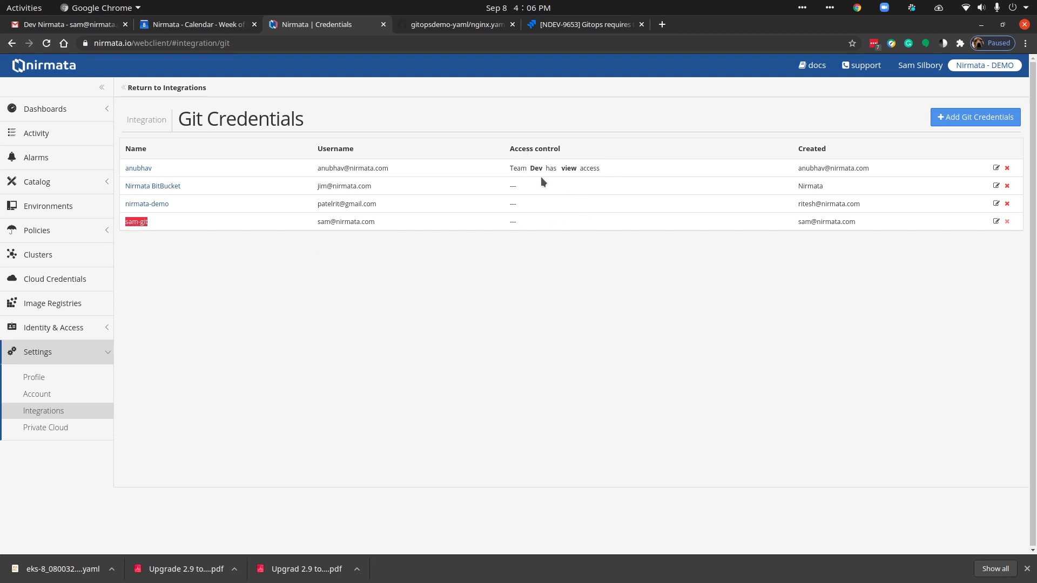
Step: Edit the last listed Git credential and give the QA team View access in its access control policy
click(996, 222)
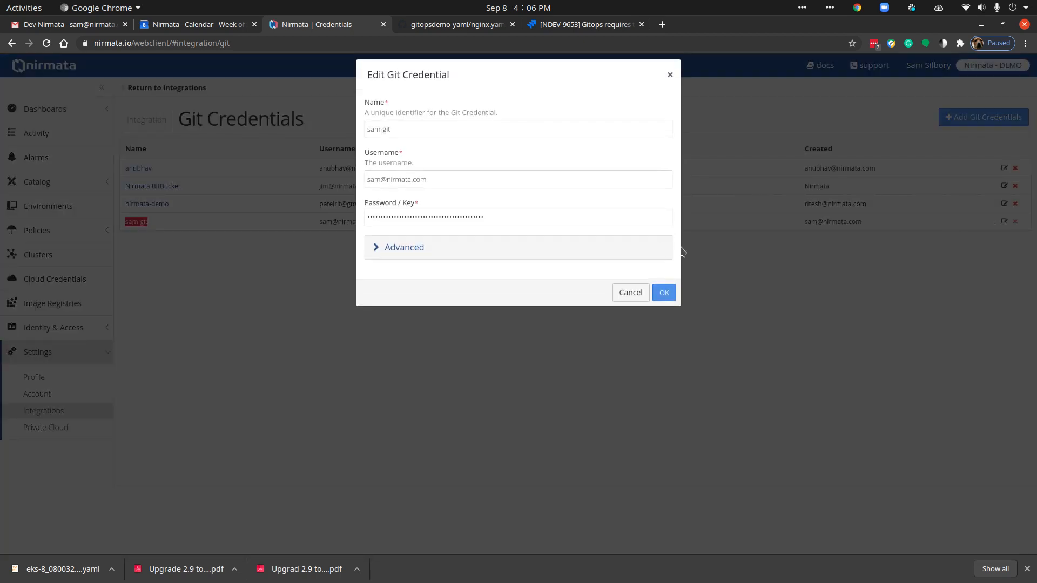
click(377, 249)
click(488, 301)
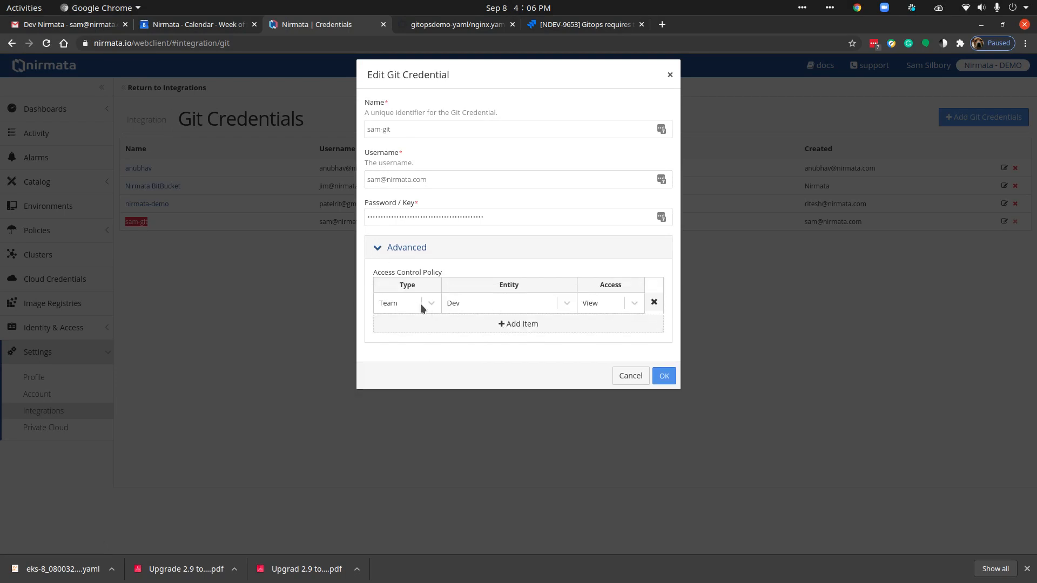
click(490, 303)
click(479, 383)
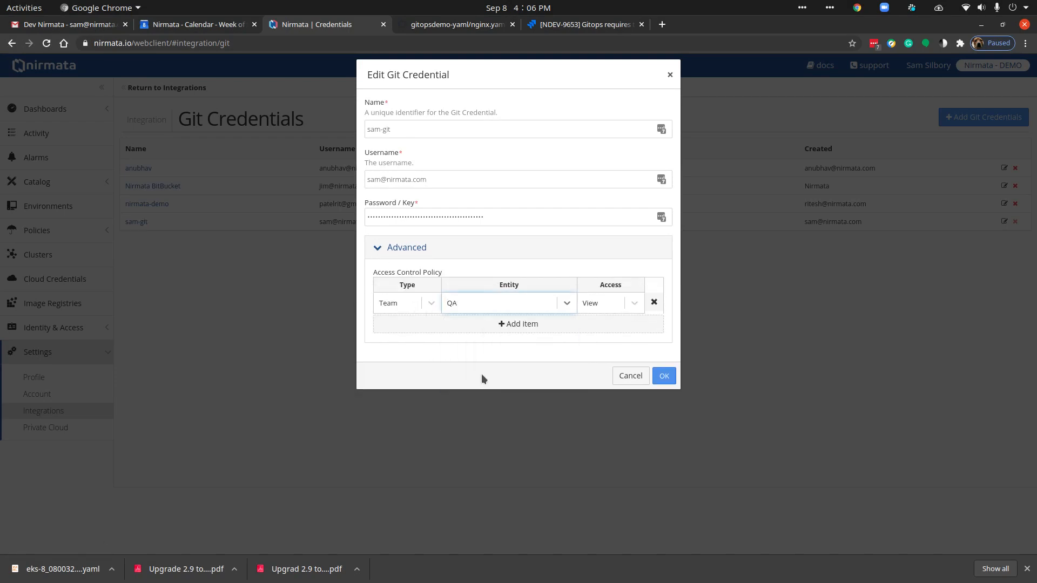
Step: Add a User entry with View access to the credential's access control policy, select the user's e-mail, and cancel the edit
click(519, 325)
click(404, 324)
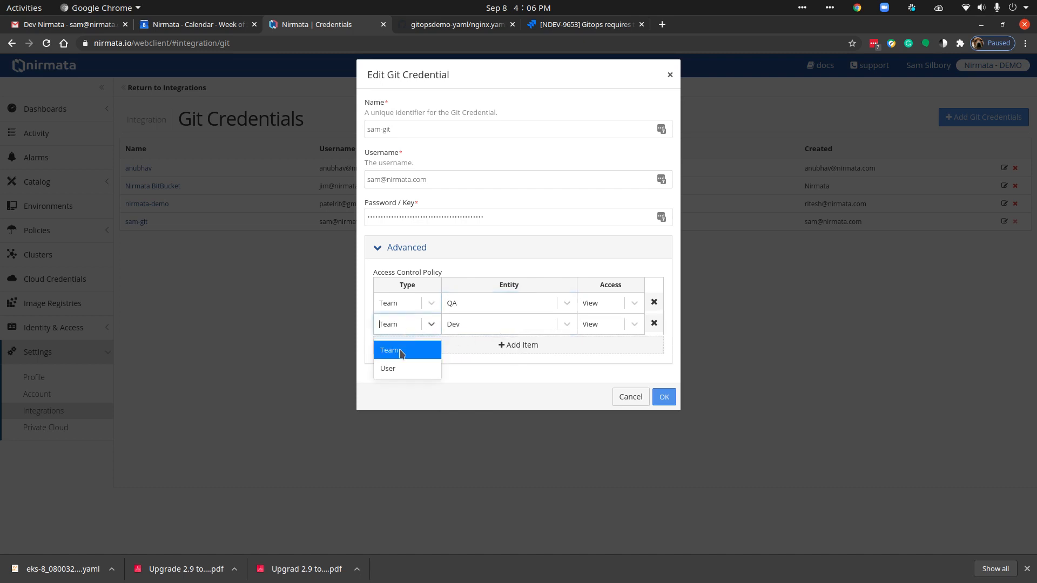
click(429, 362)
click(489, 325)
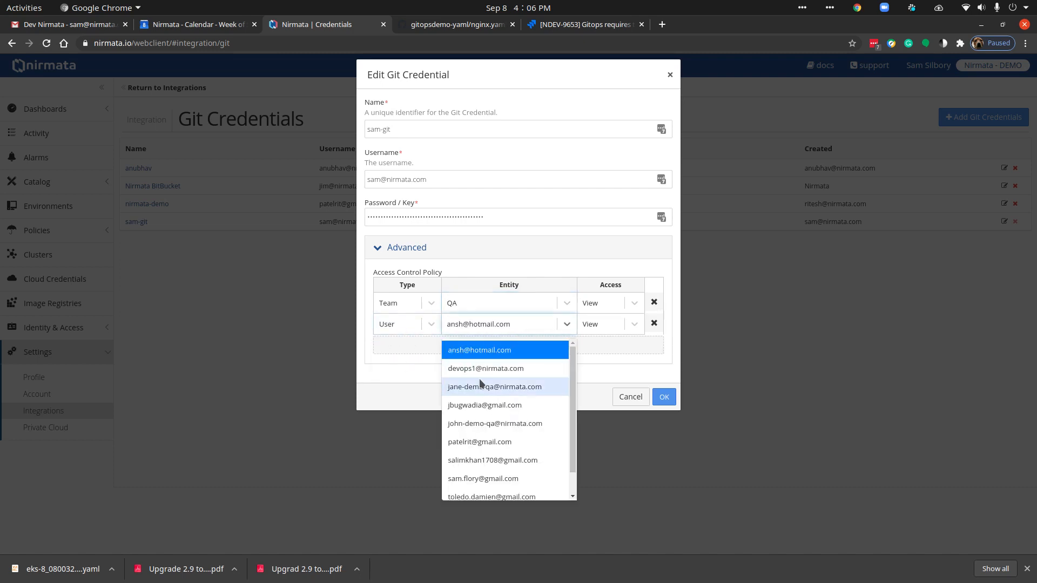
click(480, 478)
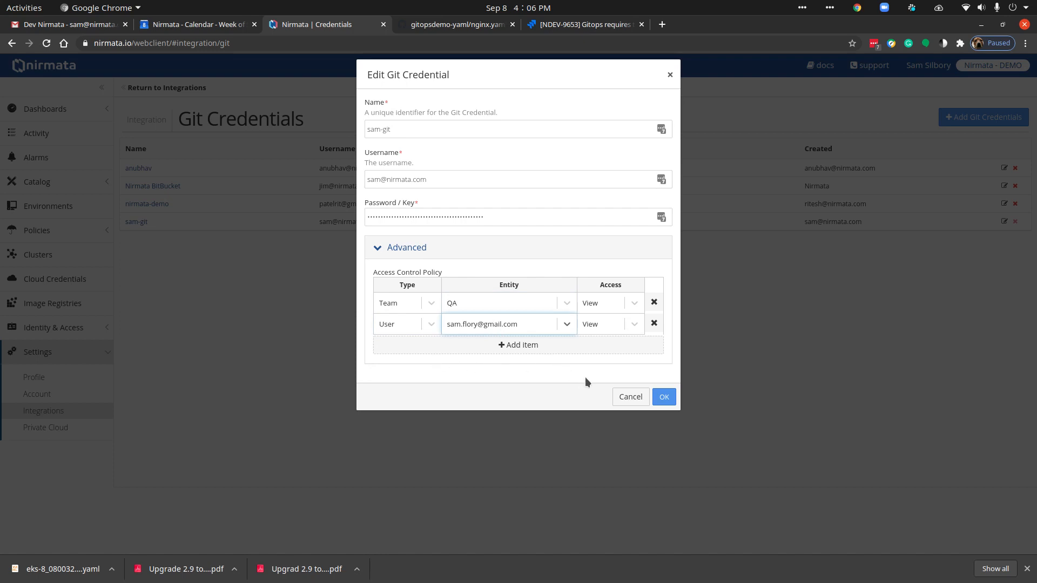
click(622, 397)
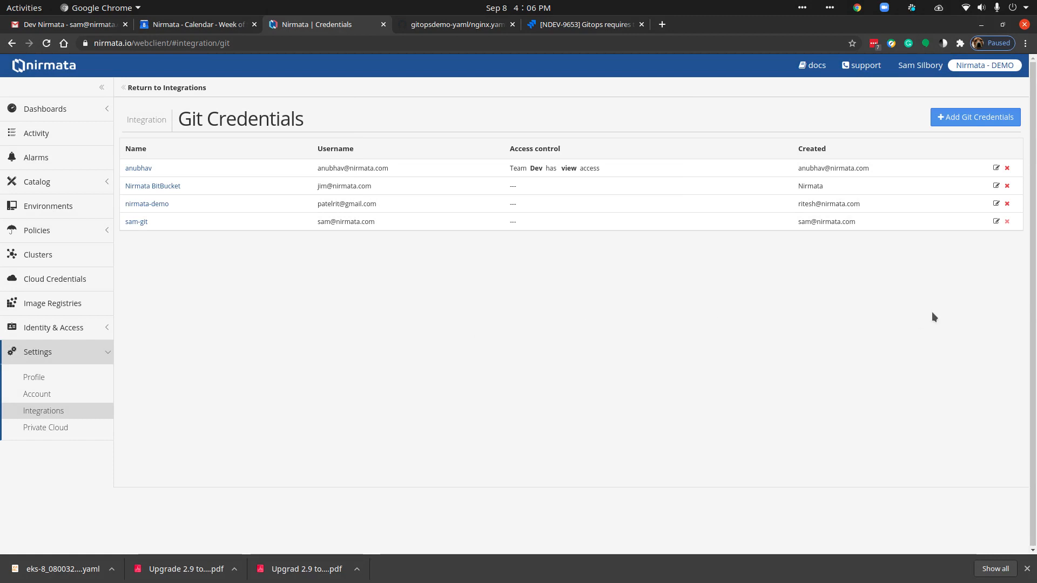
key(alt+Tab)
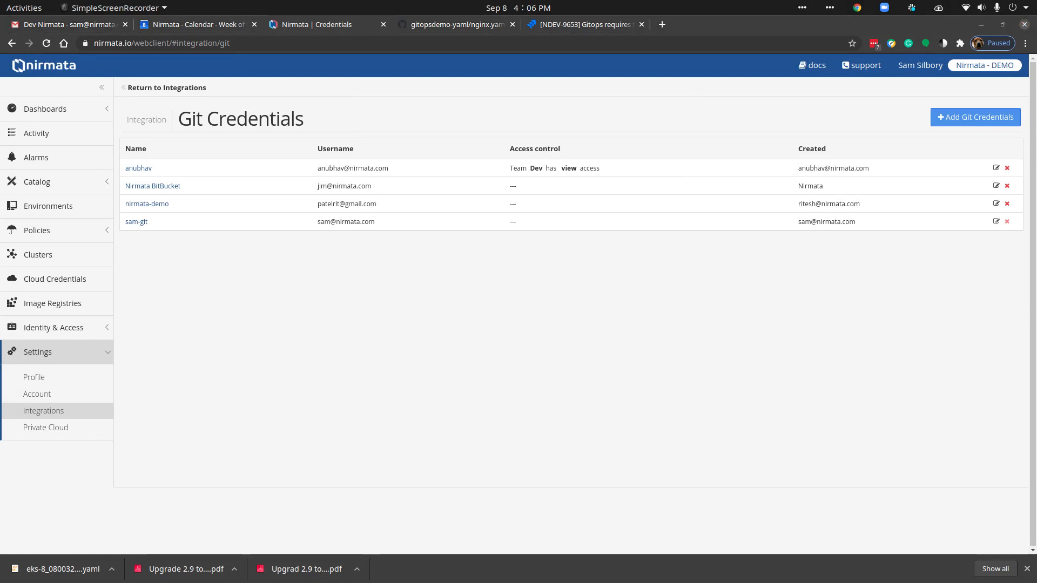